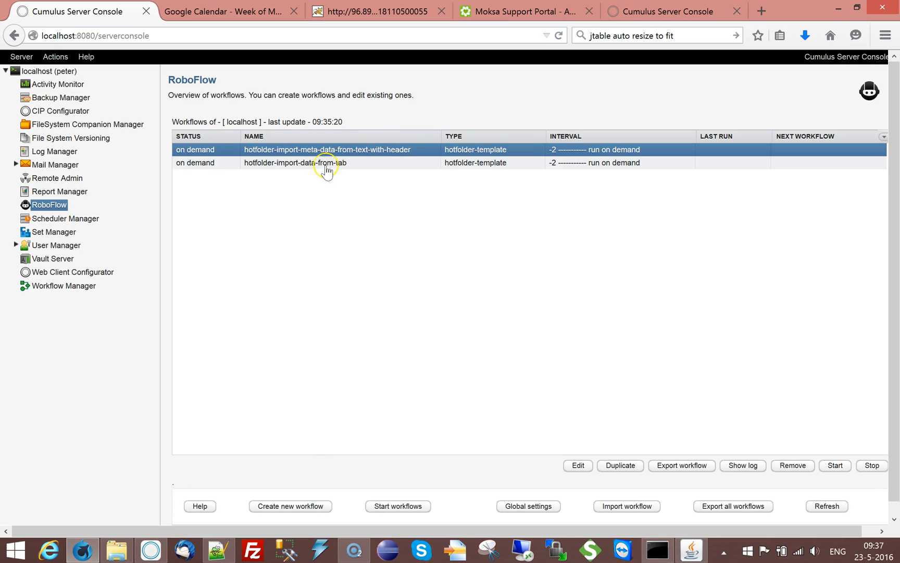
# Step: Open the parameters of the hotfolder-import-data-from-tab workflow and select the Hot folder variable
pyautogui.click(368, 164)
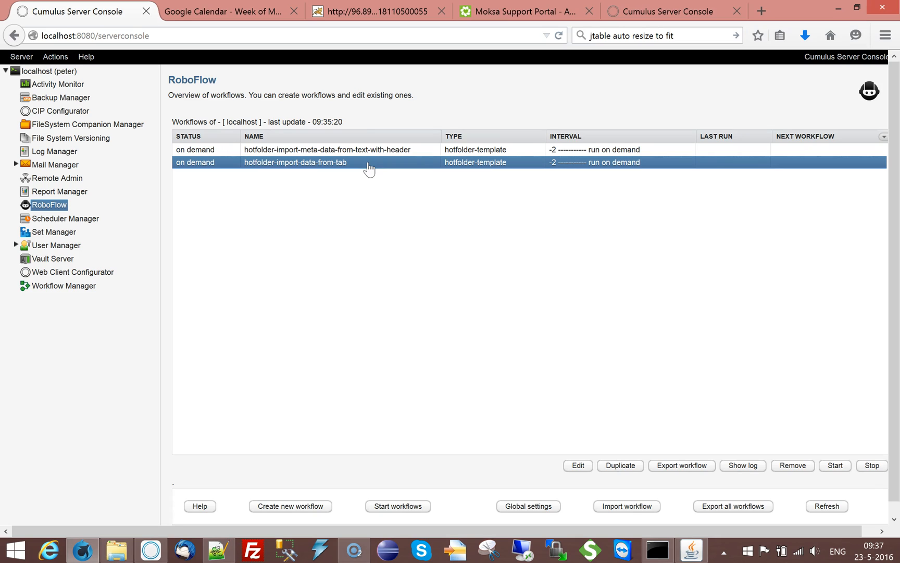
pyautogui.doubleClick(350, 166)
pyautogui.doubleClick(343, 163)
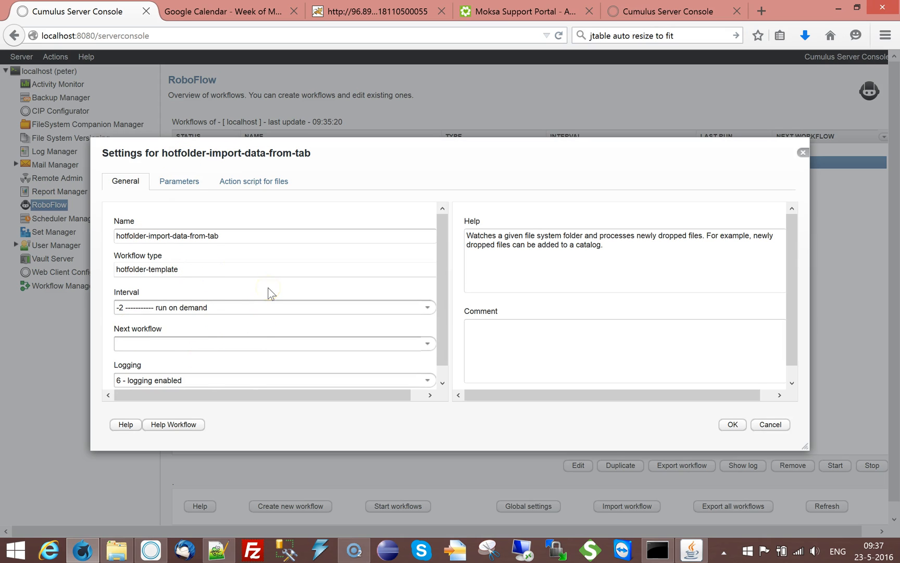
pyautogui.click(177, 181)
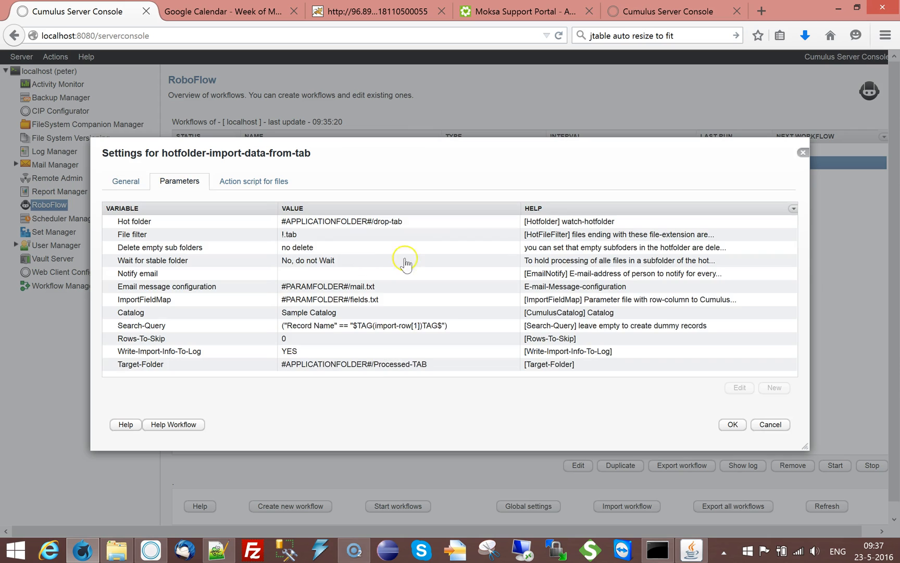
pyautogui.click(317, 224)
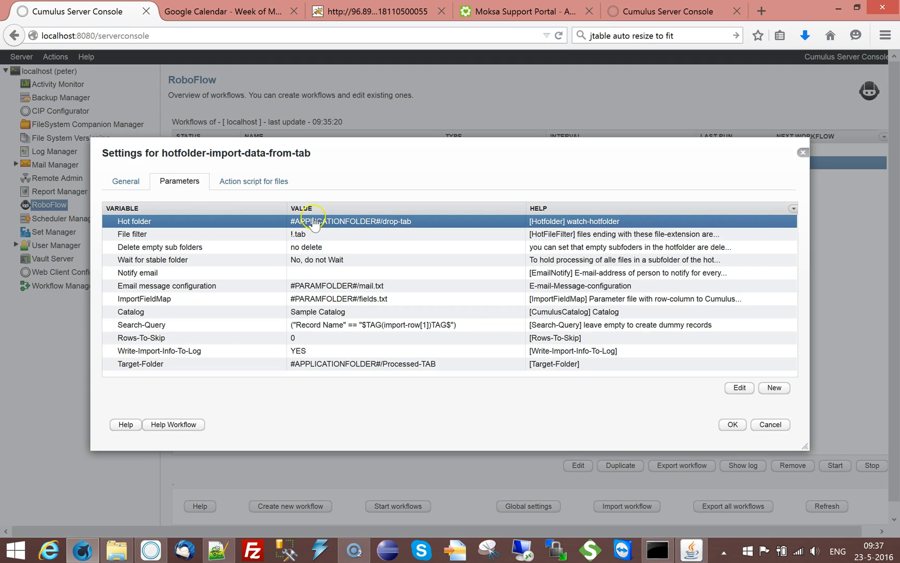
pyautogui.click(289, 223)
# Step: Set the workflow's File filter parameter to !.tab.txt
pyautogui.click(313, 240)
pyautogui.doubleClick(314, 239)
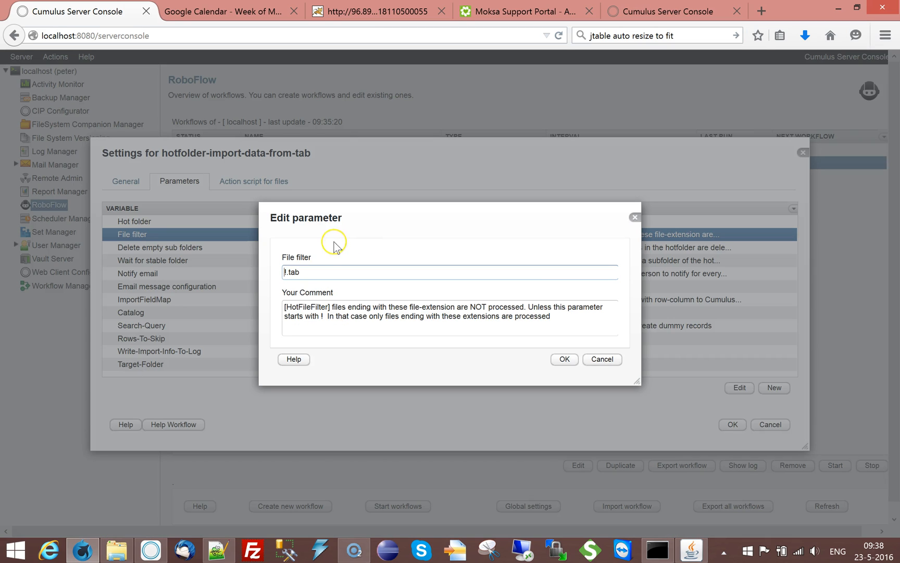
pyautogui.click(313, 271)
pyautogui.write('.txt')
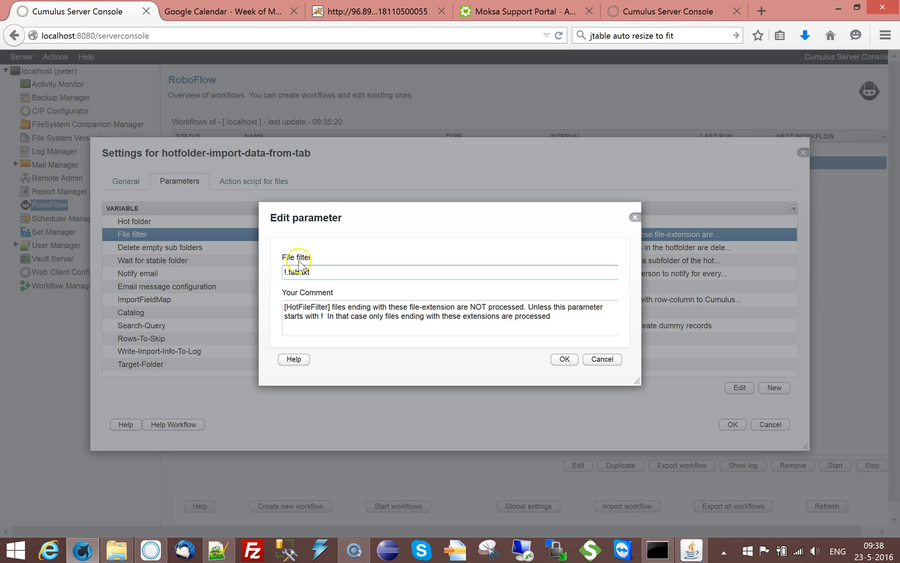
pyautogui.click(568, 359)
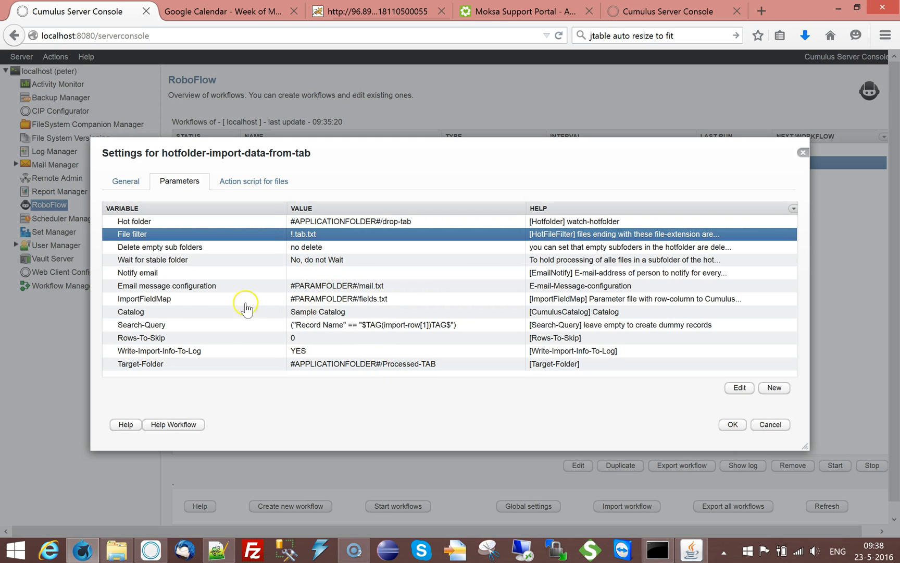
# Step: Open the ImportFieldMap parameter's table and examine how each import-row column maps to a Cumulus field
pyautogui.click(177, 300)
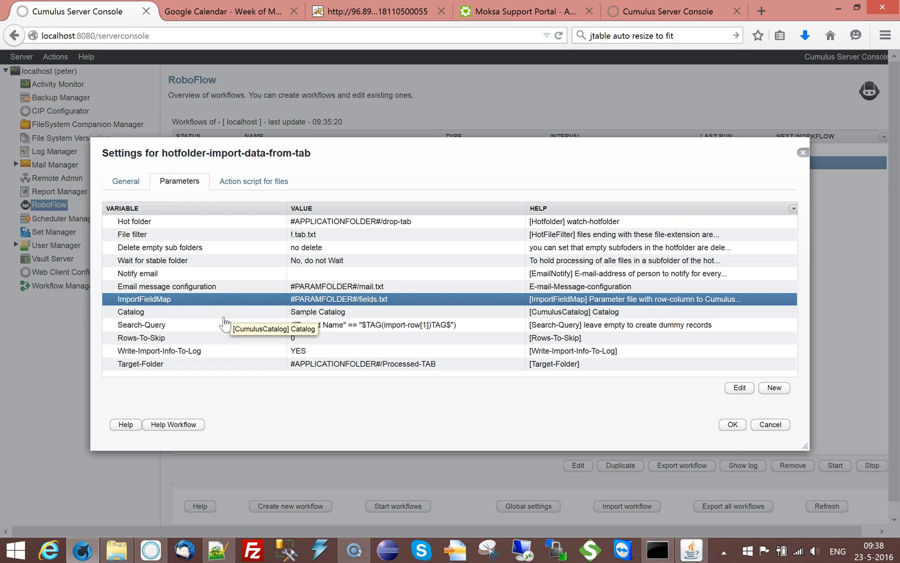
pyautogui.doubleClick(237, 298)
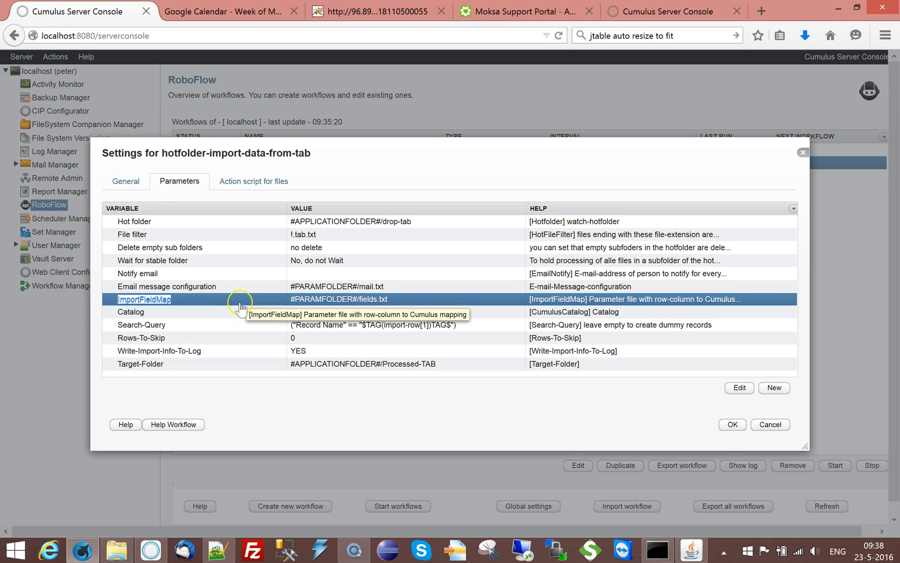
pyautogui.click(603, 273)
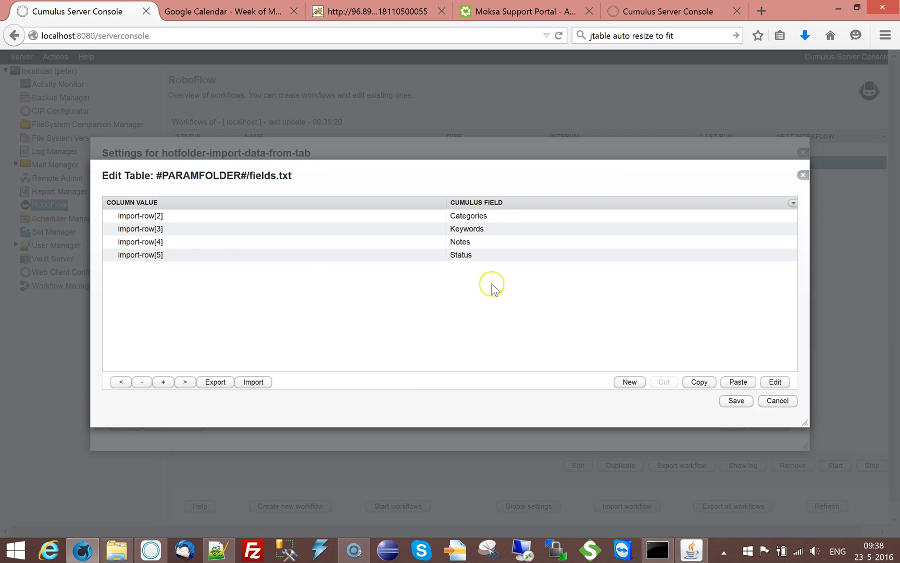
pyautogui.click(214, 217)
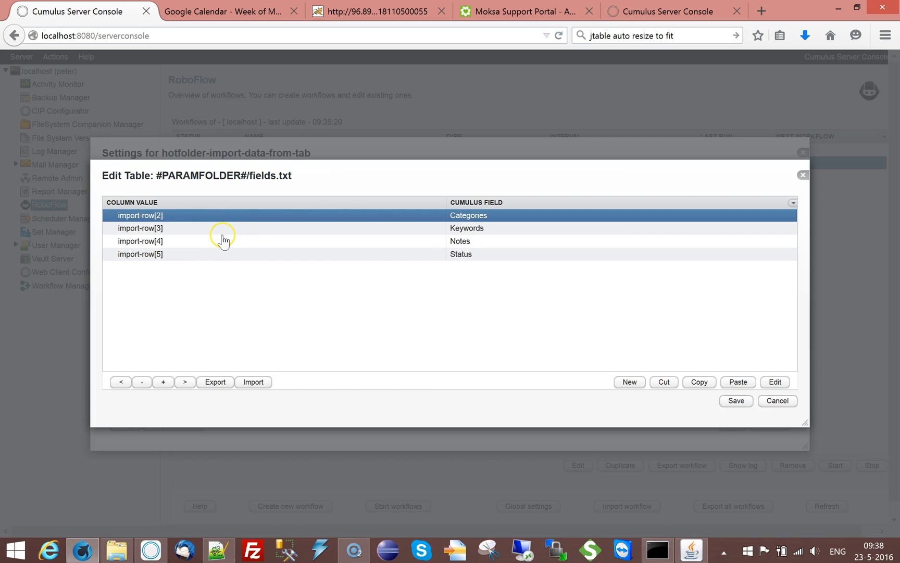
pyautogui.click(216, 230)
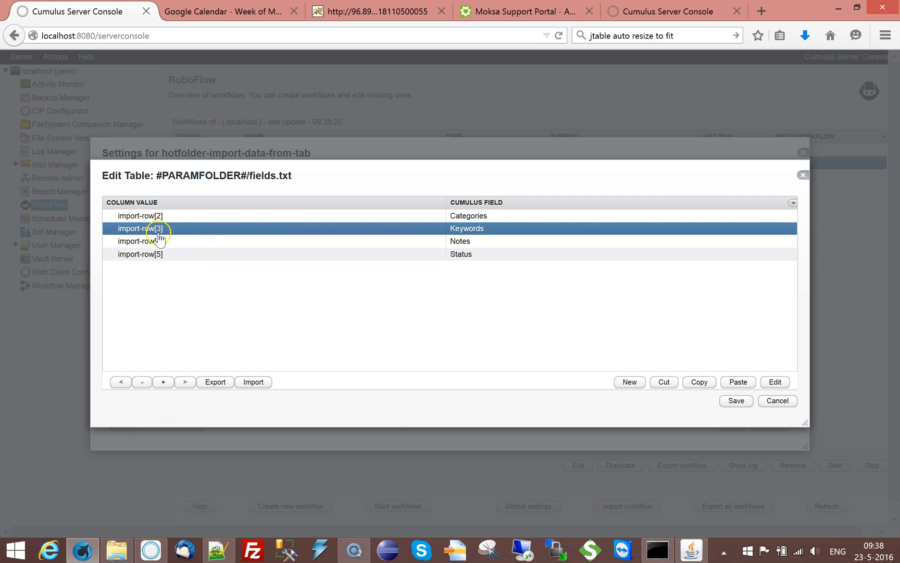
pyautogui.click(179, 255)
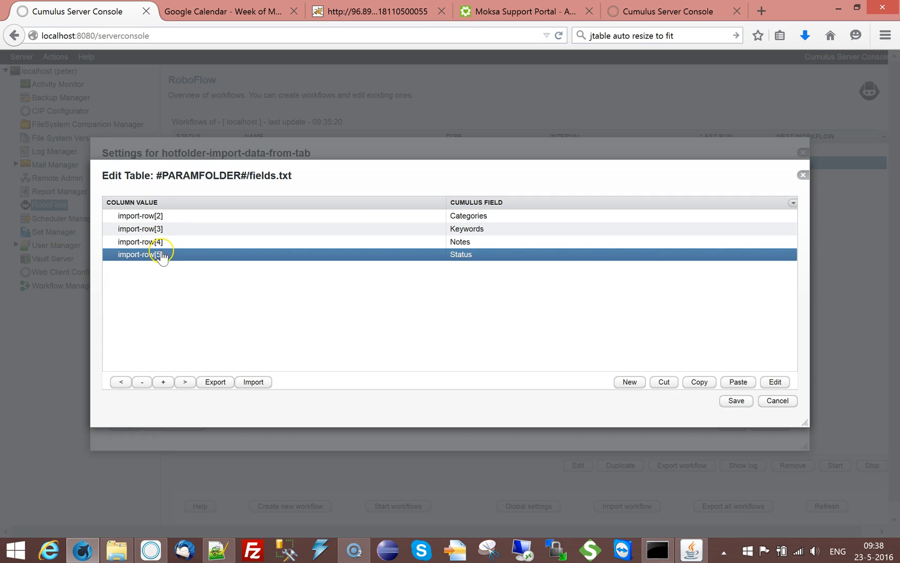
pyautogui.click(493, 218)
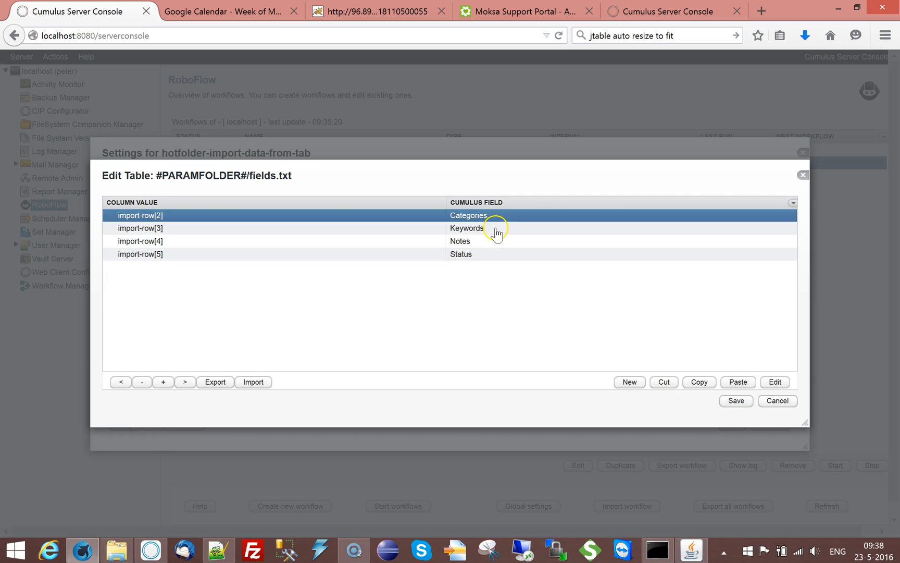
pyautogui.click(491, 230)
pyautogui.click(487, 244)
pyautogui.click(483, 256)
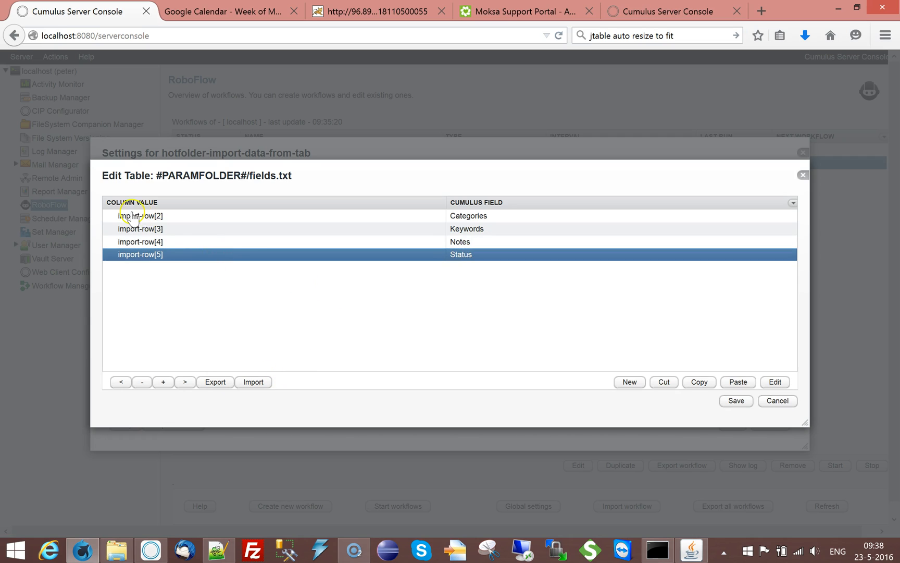
pyautogui.click(152, 216)
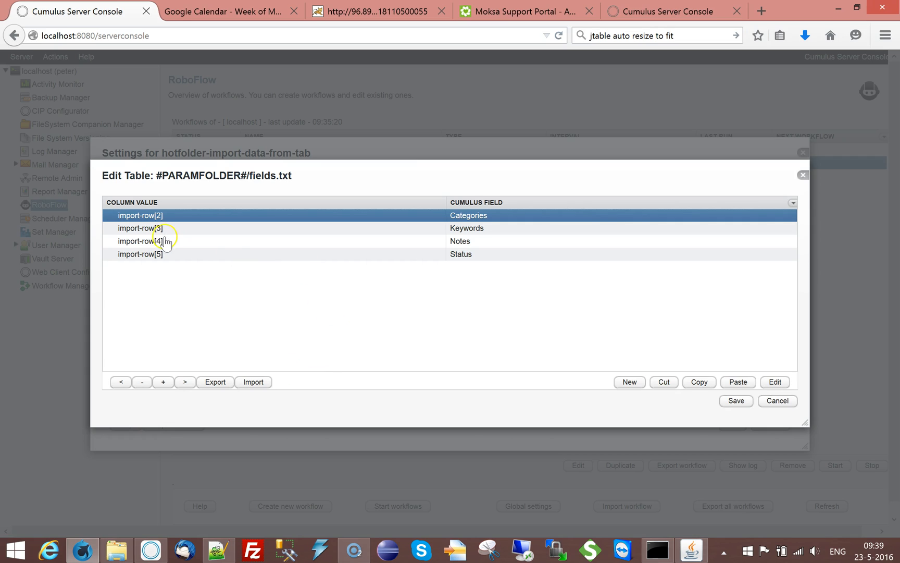
# Step: Switch to Notepad++, show all hidden characters in test-file.txt to examine its column separators, and return to the field mapping
pyautogui.click(218, 550)
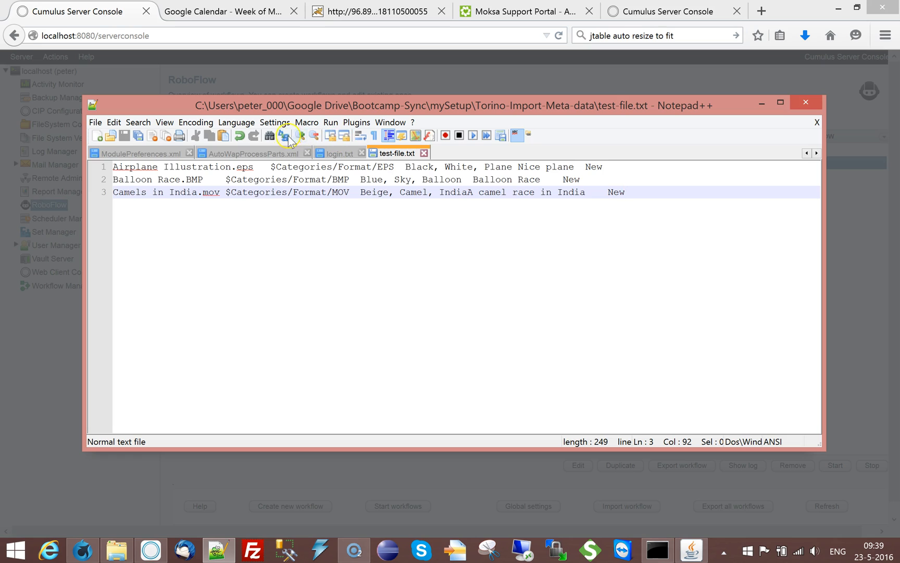
pyautogui.click(374, 134)
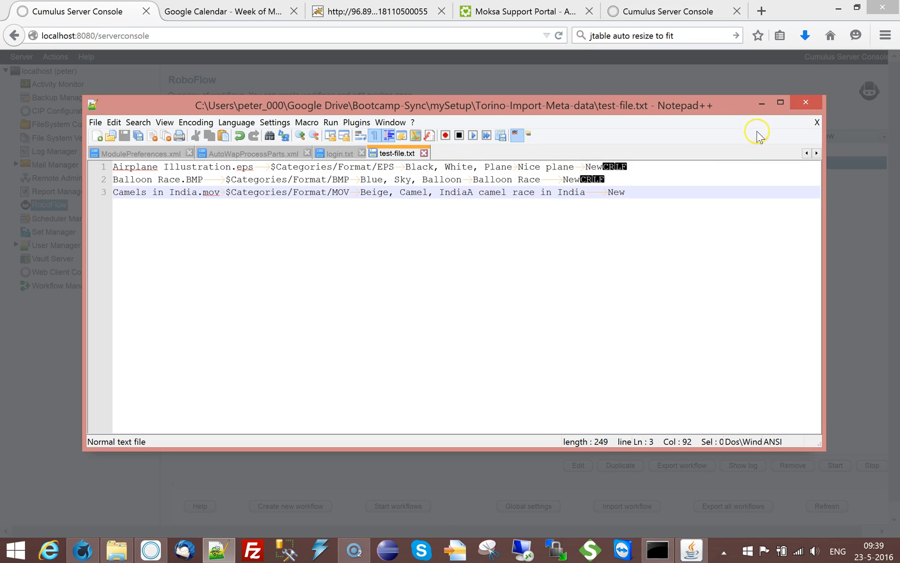
pyautogui.click(761, 102)
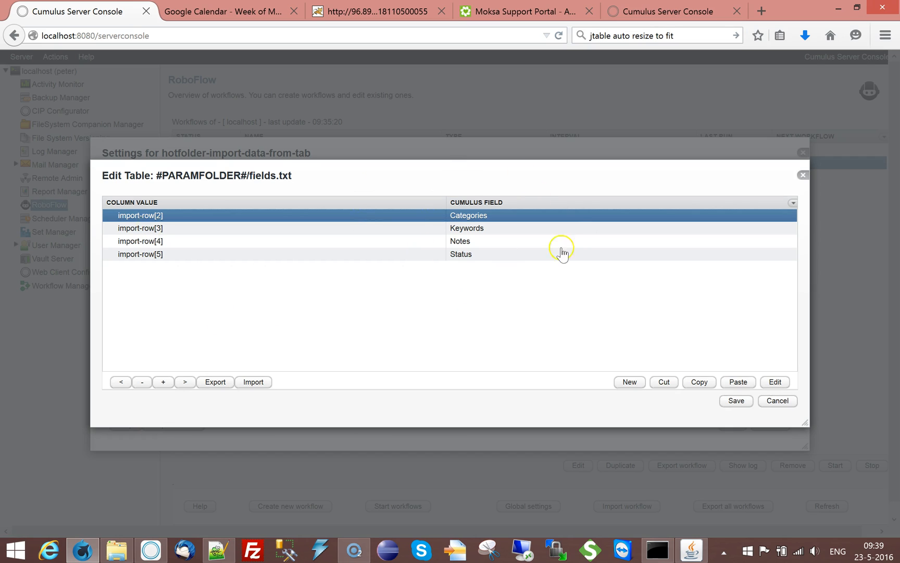
# Step: Close the field mapping without changes and review the Search-Query, Catalog, Rows-To-Skip, Write-Import-Info-To-Log and Target-Folder parameters
pyautogui.click(774, 403)
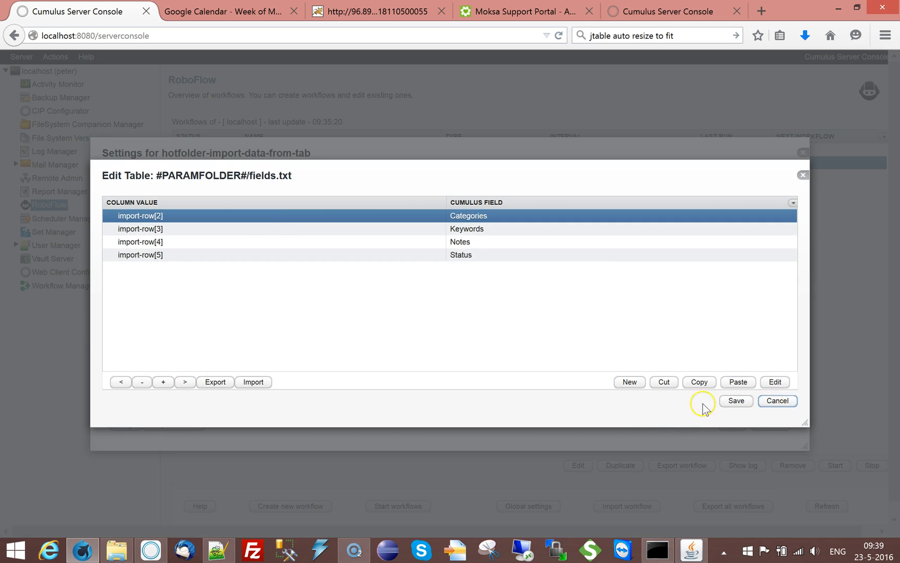
pyautogui.click(602, 359)
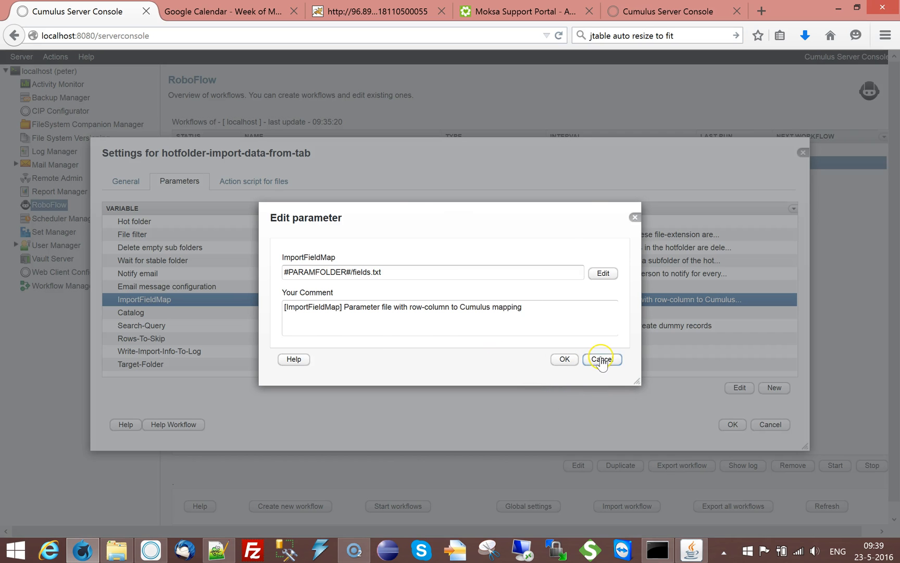
pyautogui.click(152, 328)
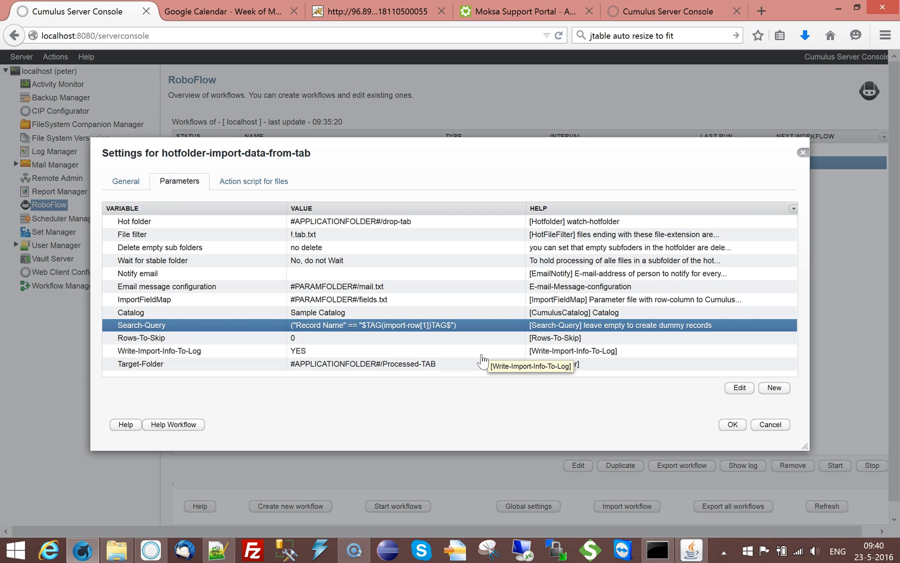
pyautogui.click(346, 322)
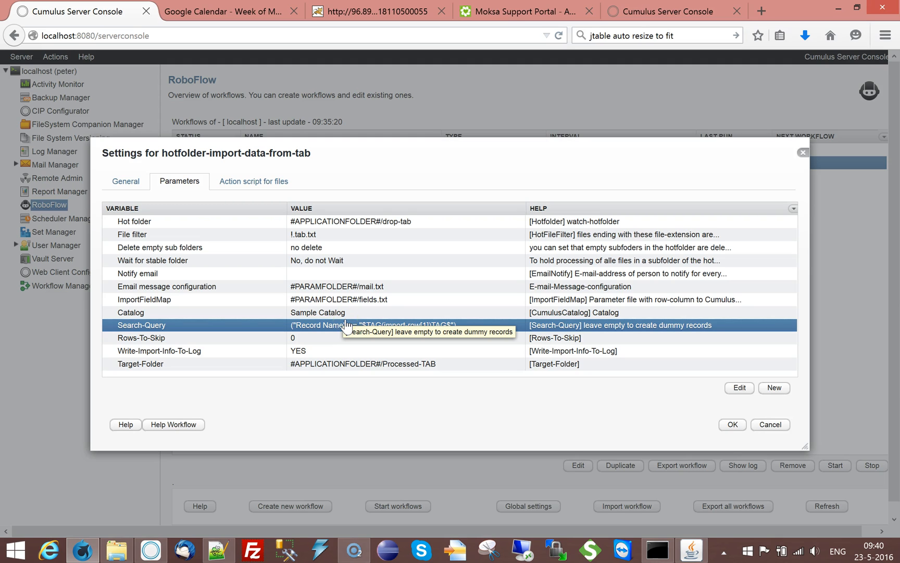
pyautogui.click(136, 313)
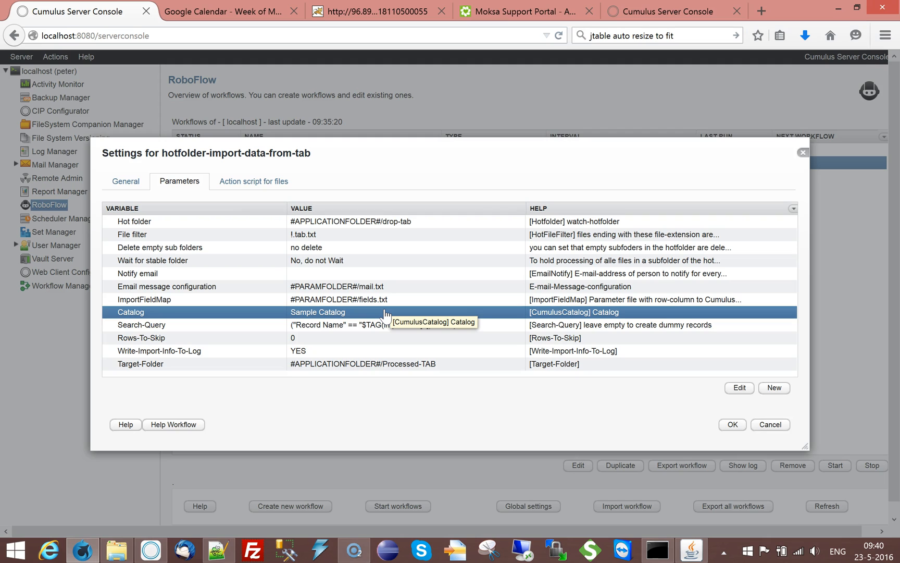
pyautogui.click(256, 340)
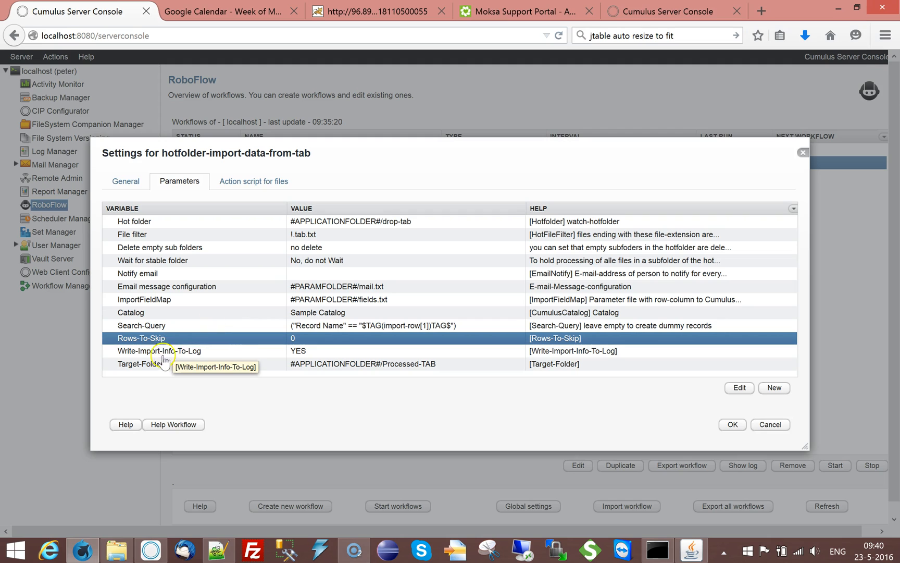
pyautogui.click(247, 370)
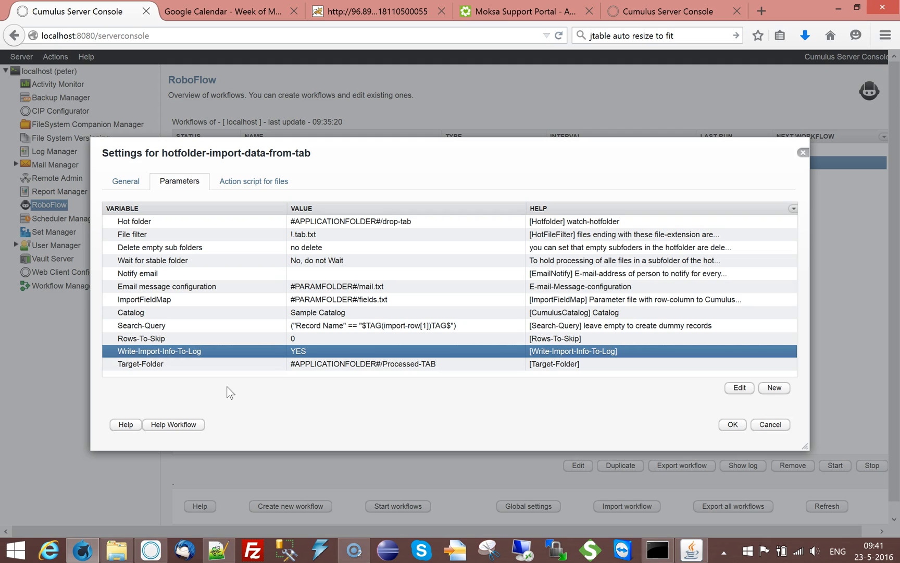
pyautogui.click(125, 367)
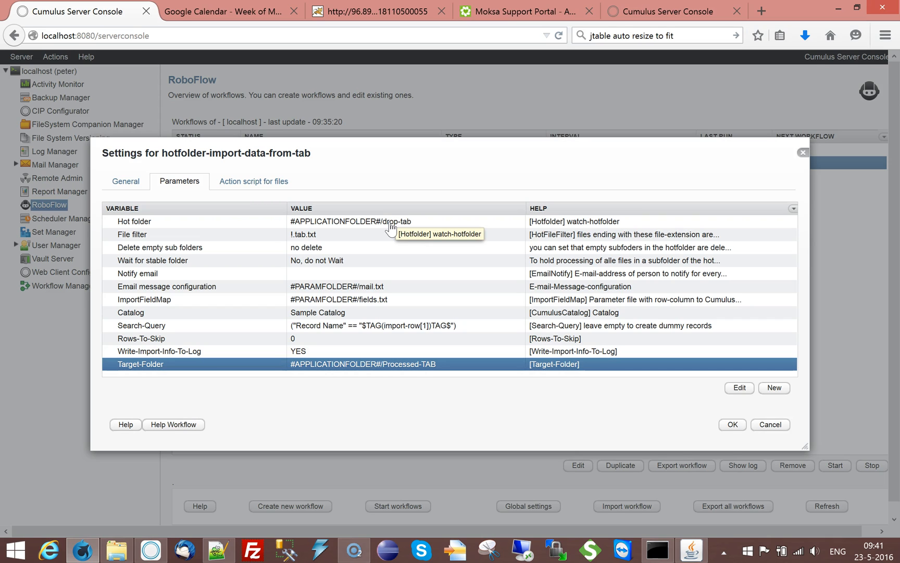
# Step: Open the open-catalog action in the action script for files, inspect its catalog name choices, and close it without changes
pyautogui.click(247, 183)
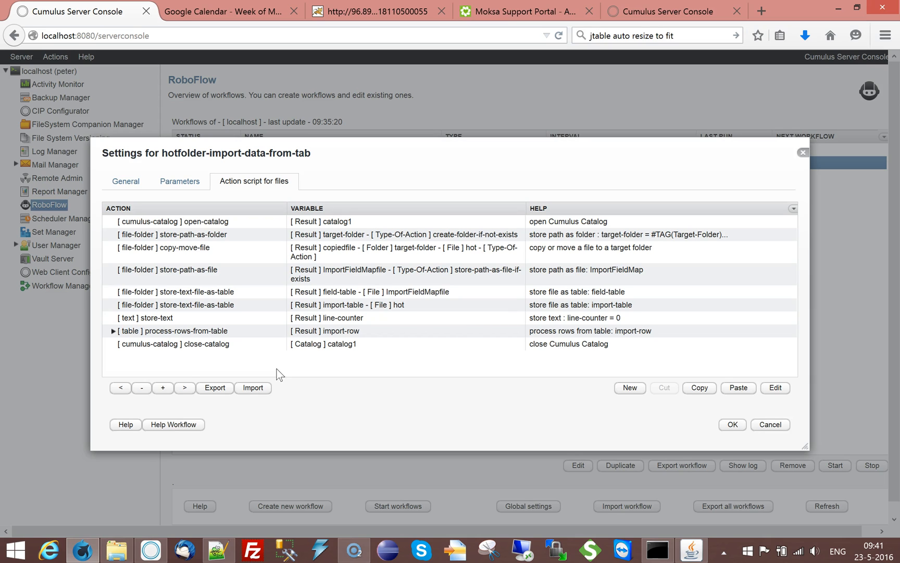
pyautogui.doubleClick(214, 223)
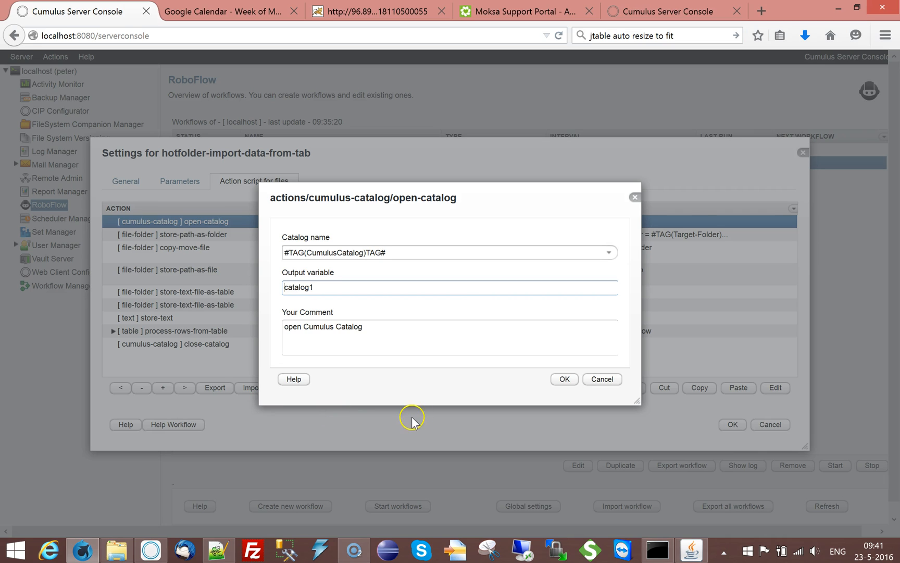
pyautogui.click(608, 253)
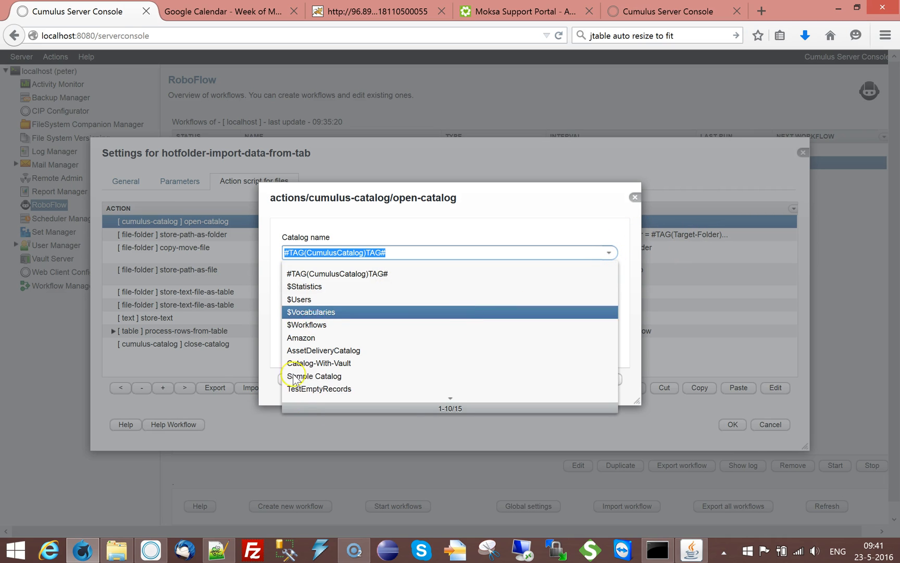
pyautogui.click(499, 202)
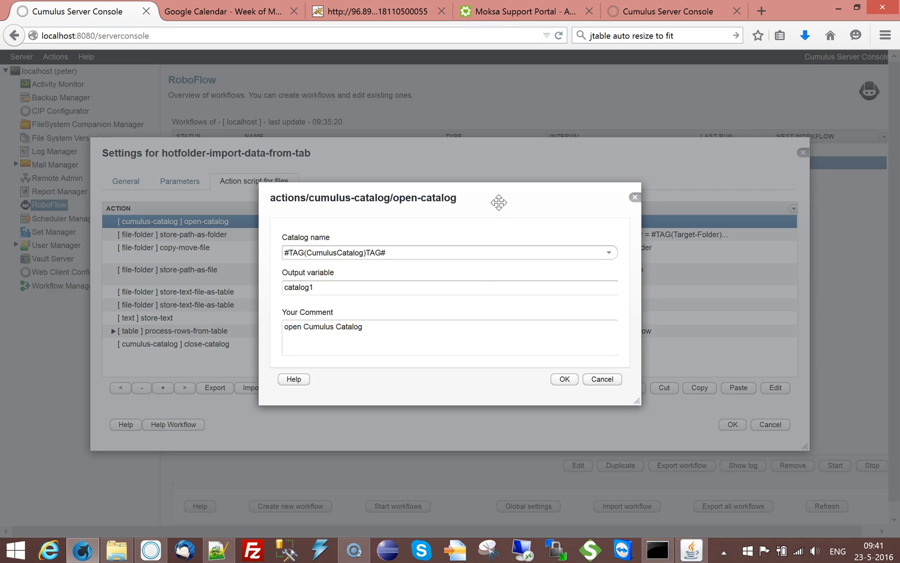
pyautogui.click(603, 380)
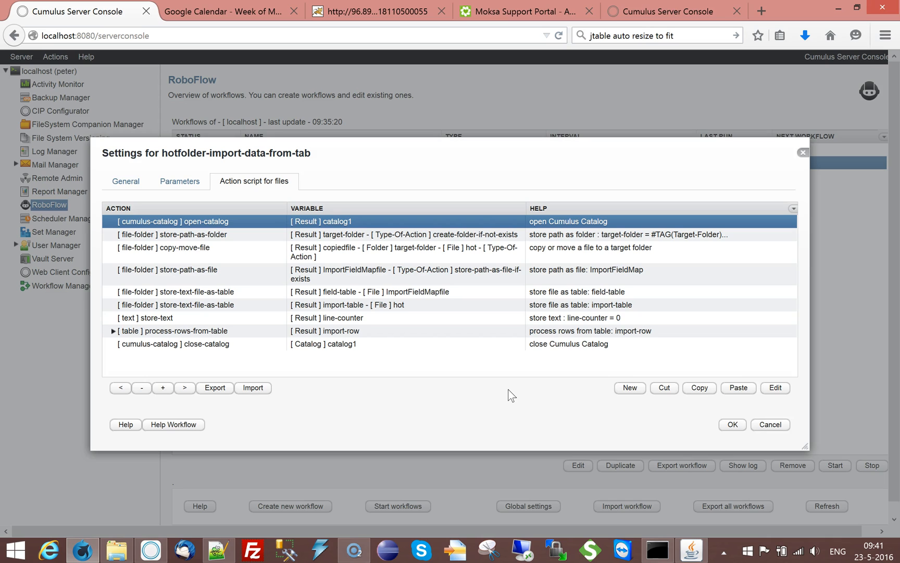
pyautogui.click(477, 386)
# Step: Check the Catalog variable among the workflow parameters and return to the action script for files
pyautogui.click(178, 182)
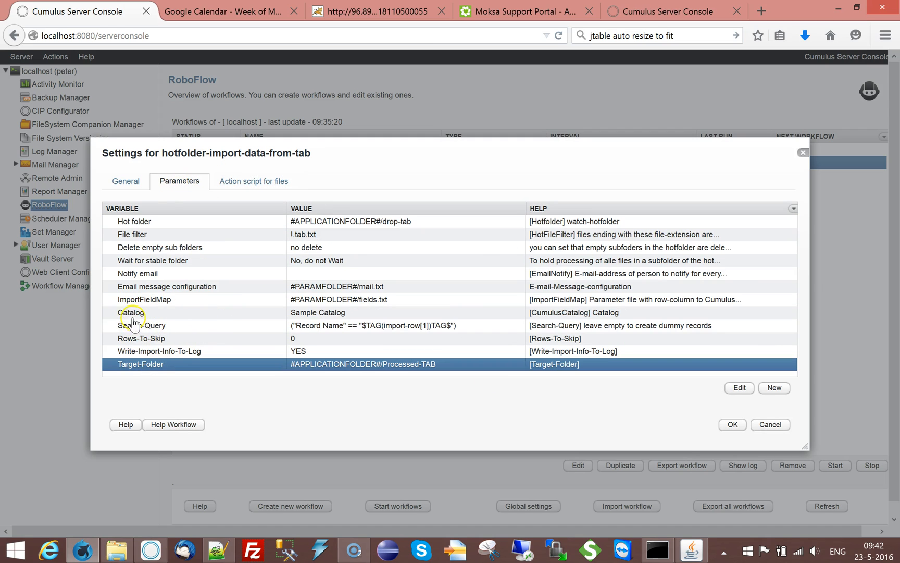
pyautogui.click(97, 311)
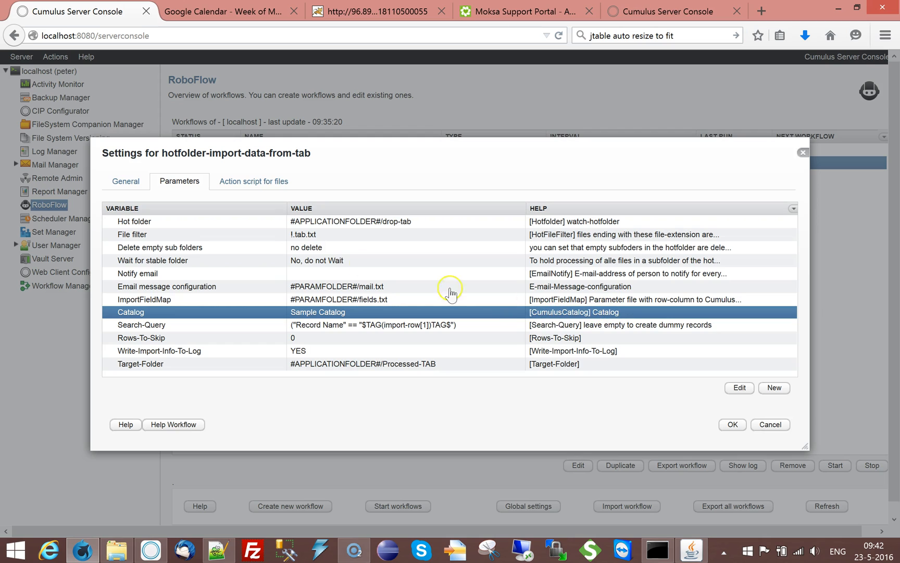
pyautogui.click(264, 182)
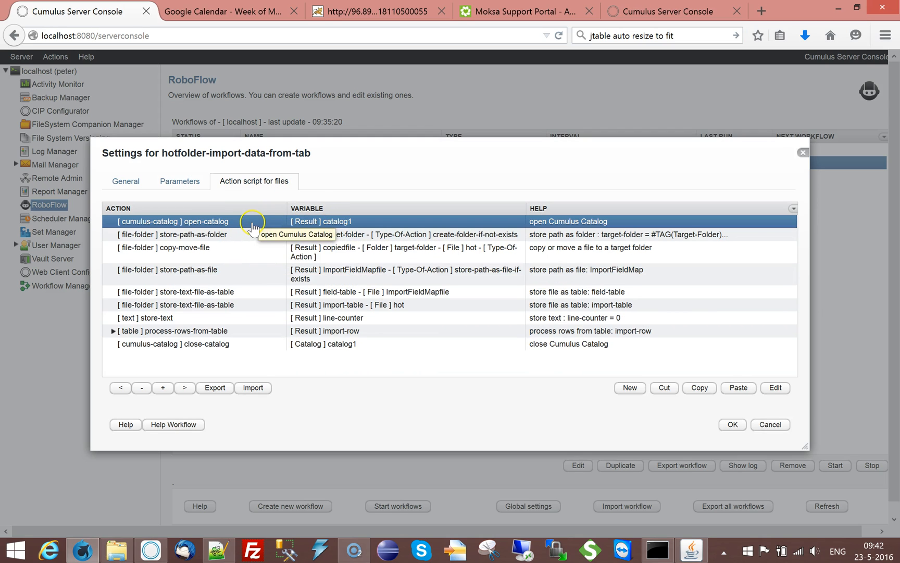
# Step: Review the close-catalog, open-catalog and store-path-as-folder actions in the action script for files
pyautogui.click(228, 345)
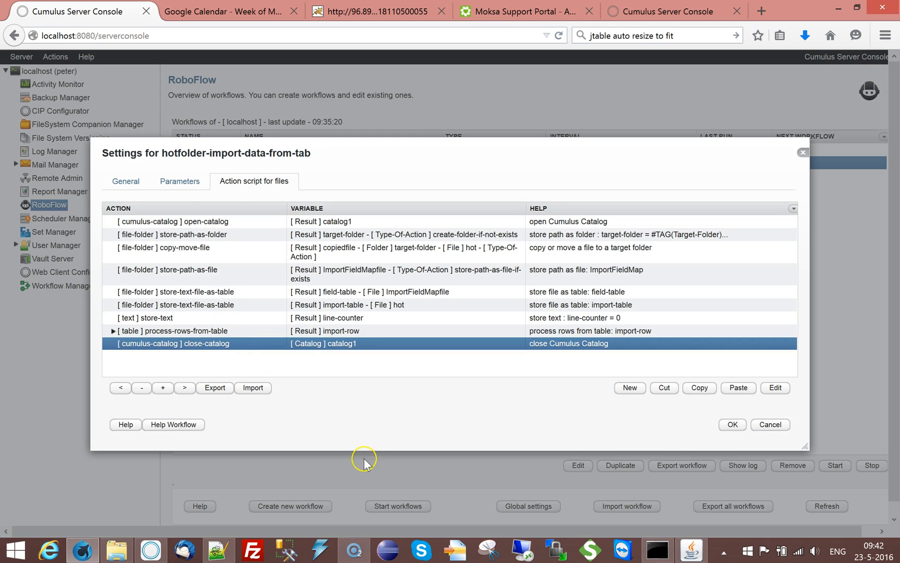
pyautogui.click(227, 223)
pyautogui.click(222, 235)
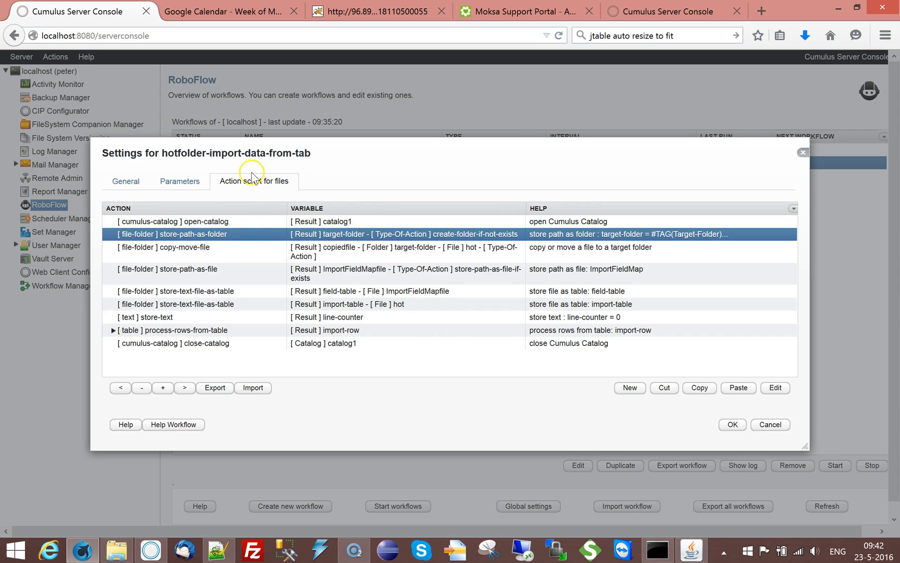
# Step: Check the Target-Folder parameter, and inspect the settings of the store-path-as-folder action in the script without changing them
pyautogui.click(186, 182)
pyautogui.click(135, 364)
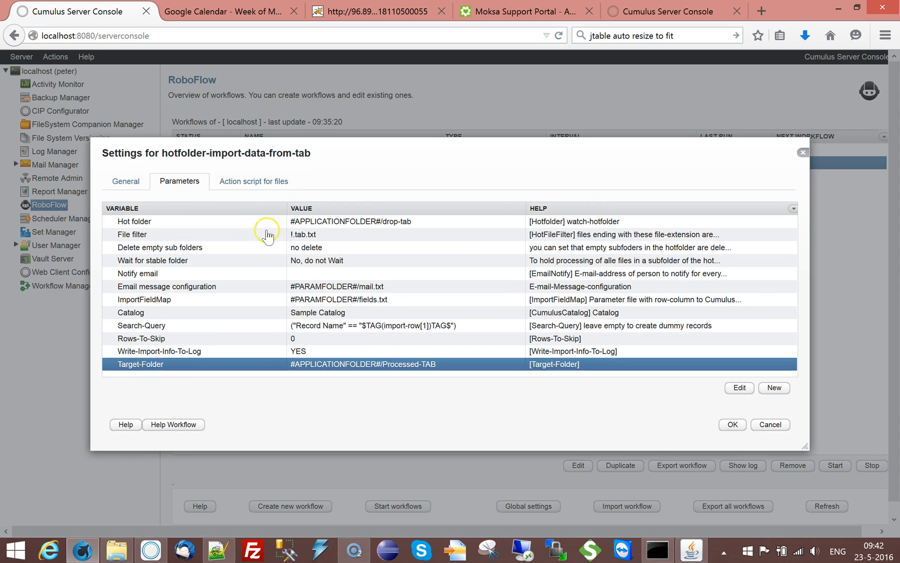
pyautogui.click(263, 187)
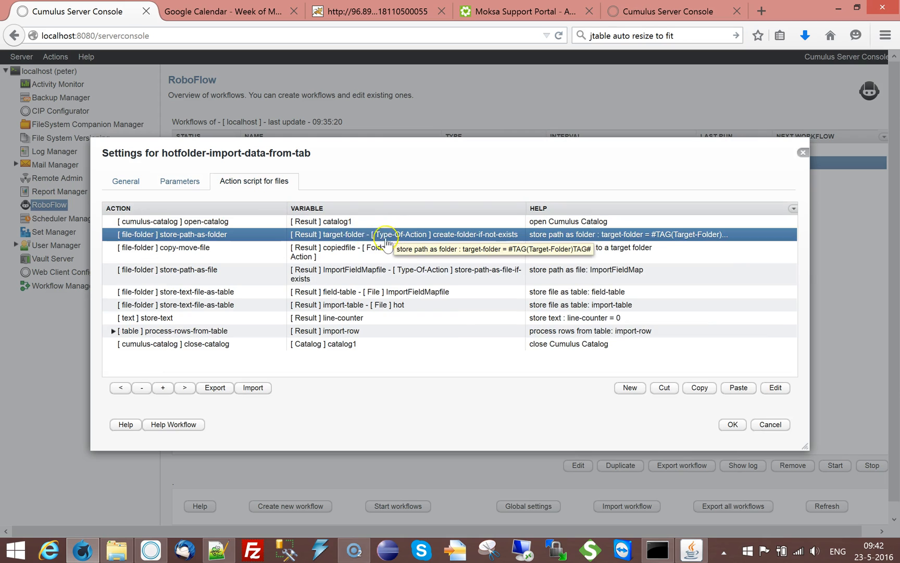
pyautogui.doubleClick(346, 234)
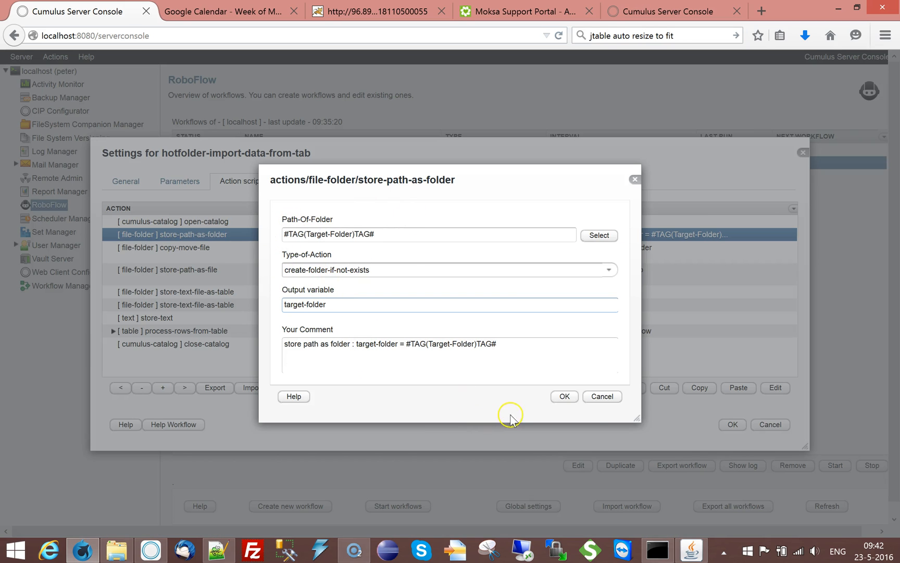
pyautogui.click(603, 396)
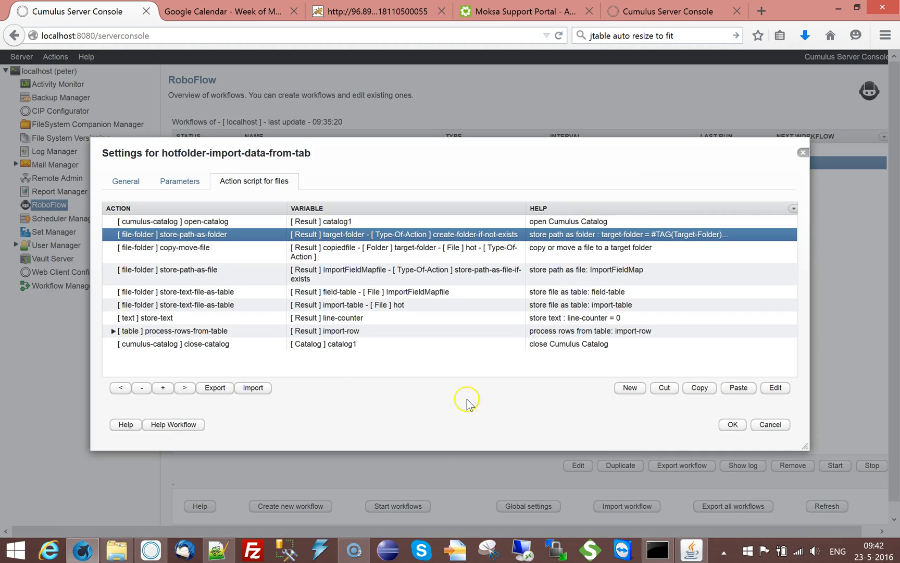
# Step: Review the copy-move-file and store-path-as-file actions, inspect the ImportFieldMap parameter's fields.txt mapping without changes, and return to the action script
pyautogui.click(187, 250)
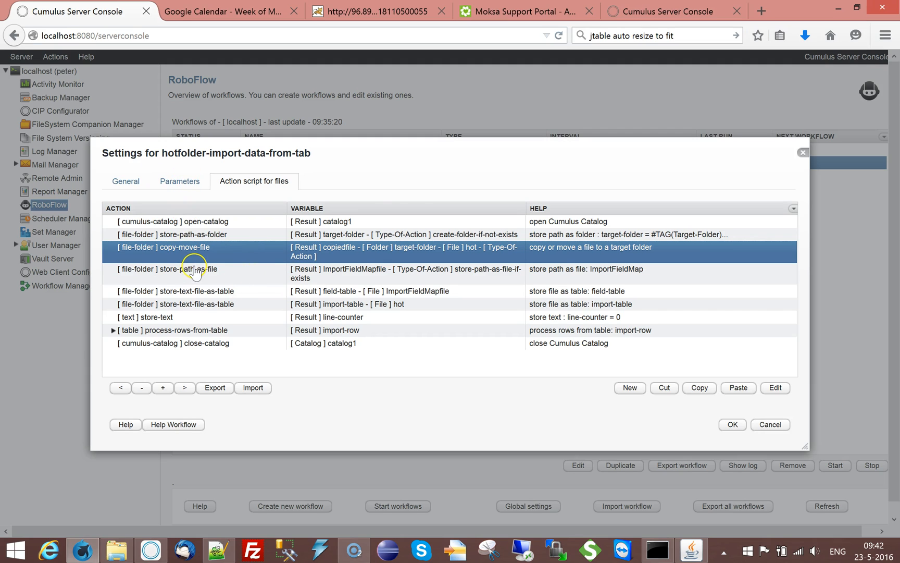
pyautogui.click(314, 276)
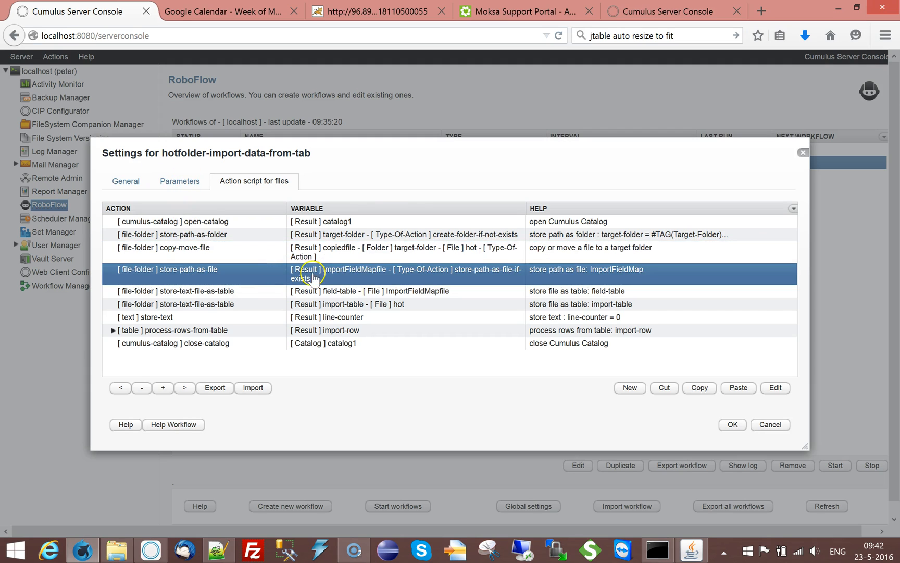
pyautogui.click(179, 181)
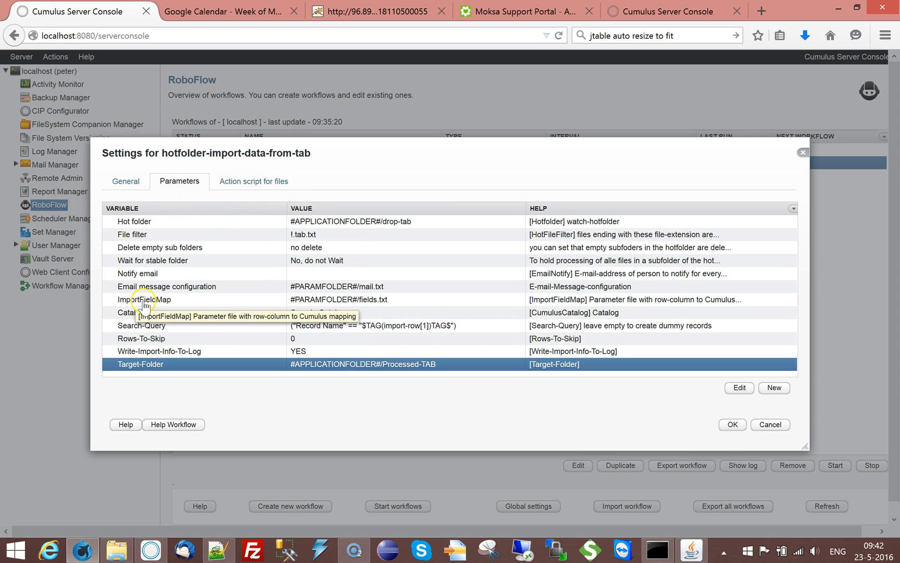
pyautogui.doubleClick(229, 300)
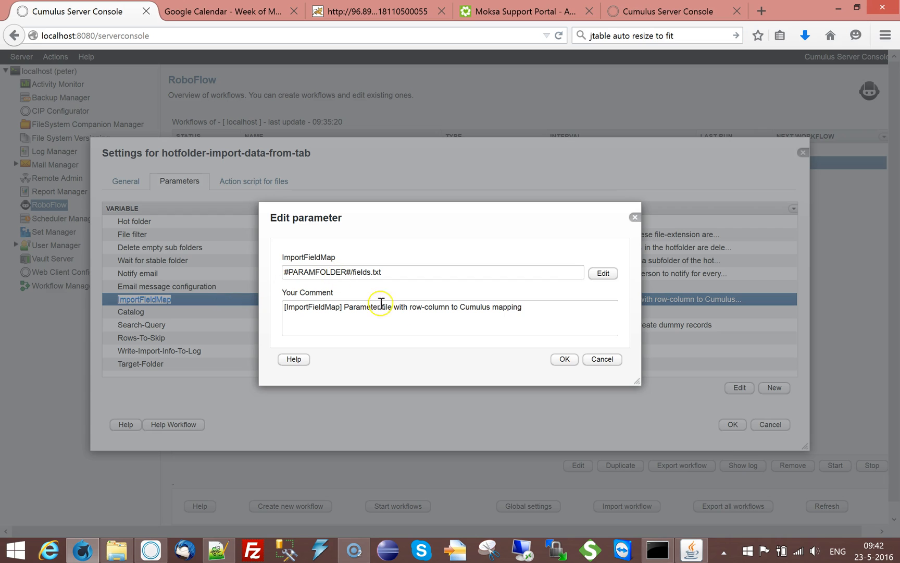
pyautogui.click(593, 274)
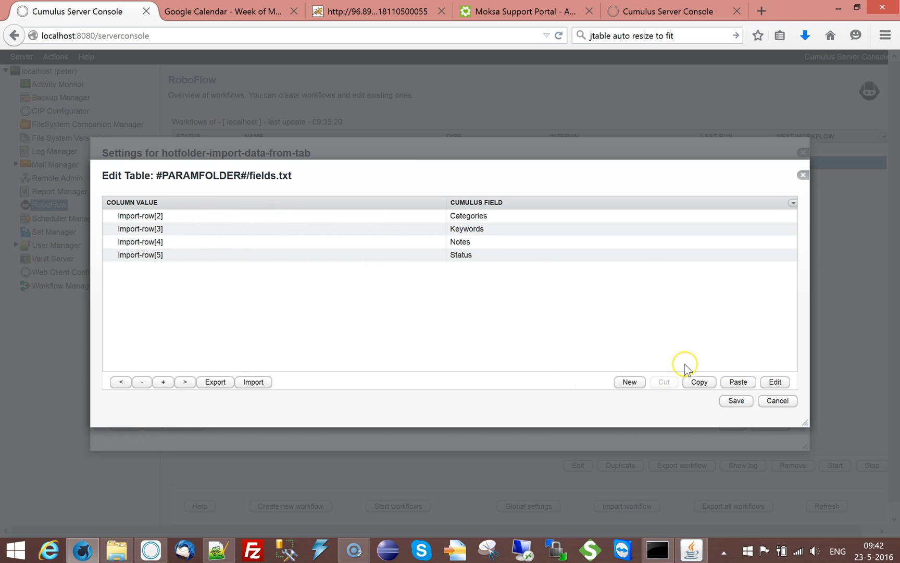
pyautogui.click(776, 401)
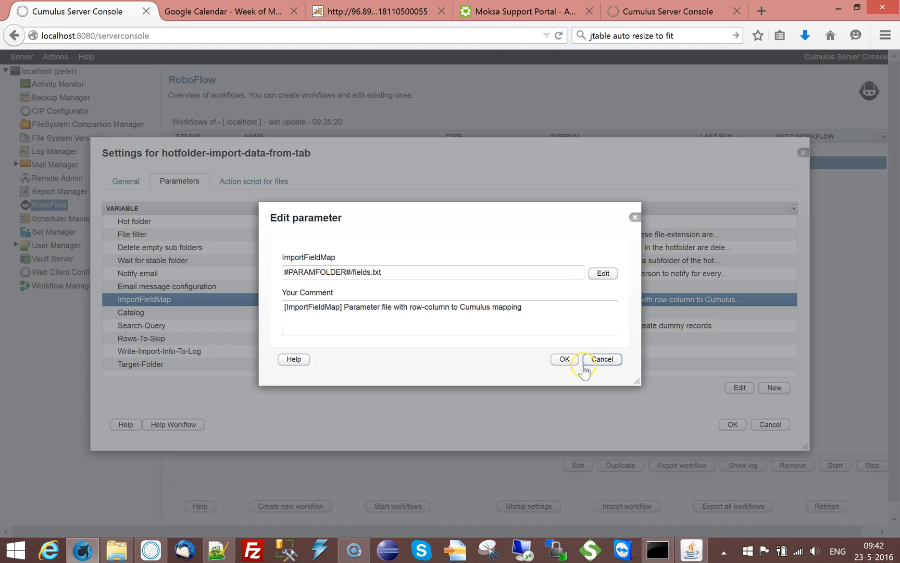
pyautogui.click(567, 360)
pyautogui.click(240, 182)
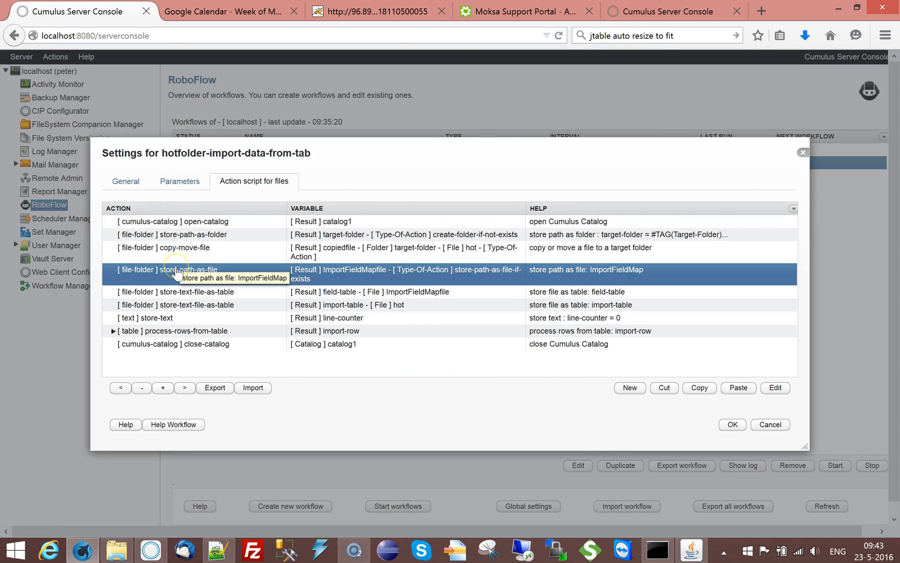
# Step: Inspect the store-path-as-file action and the separator and table type choices of the field-table store-text-file-as-table action, without changes
pyautogui.doubleClick(176, 271)
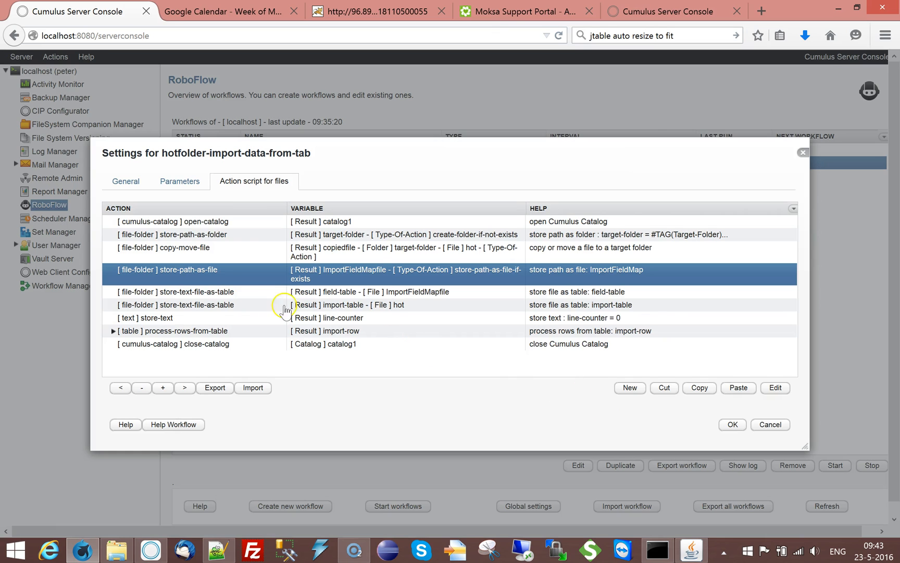
pyautogui.doubleClick(228, 293)
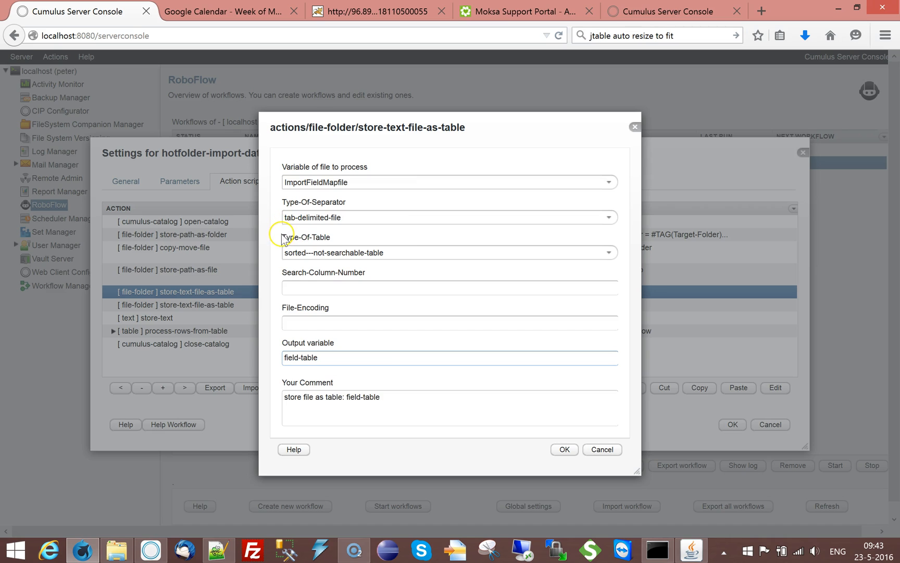
pyautogui.click(608, 218)
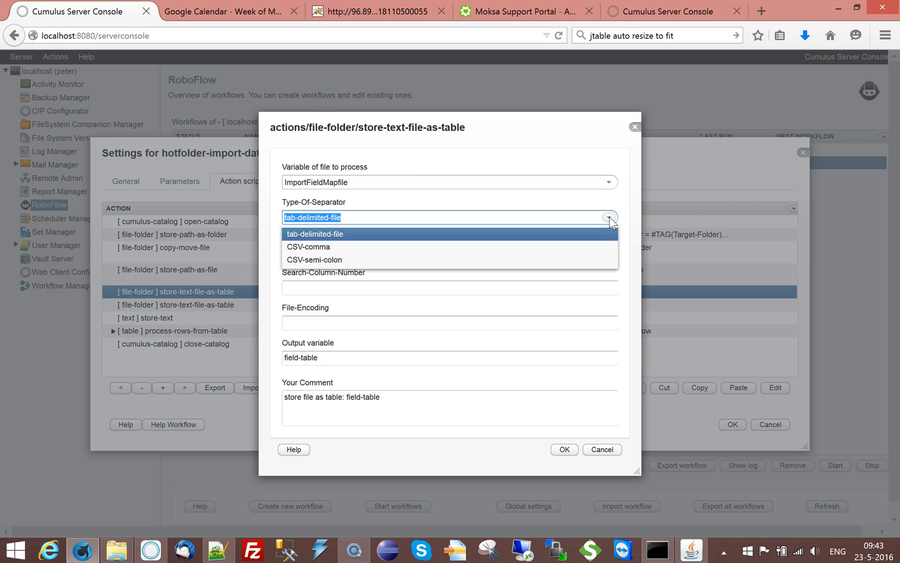
pyautogui.click(610, 217)
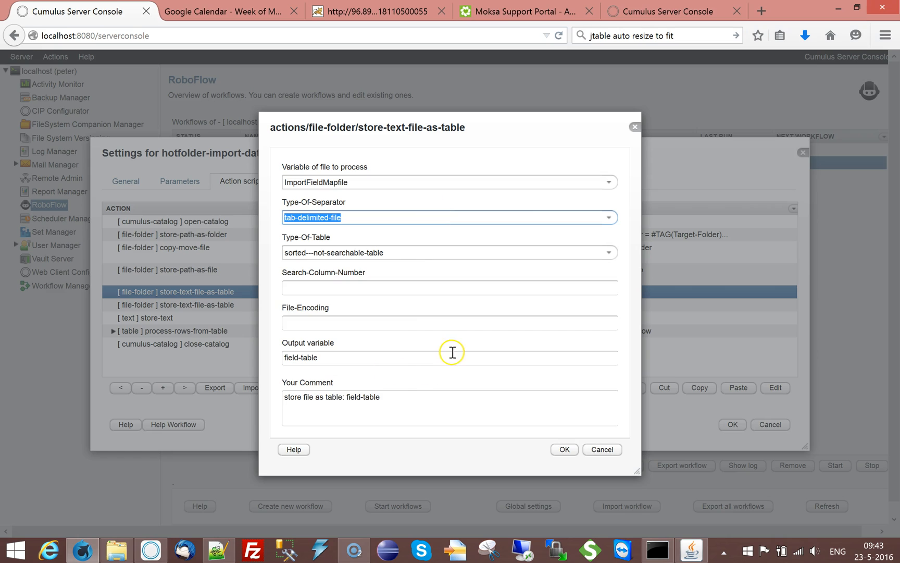
pyautogui.moveTo(466, 357)
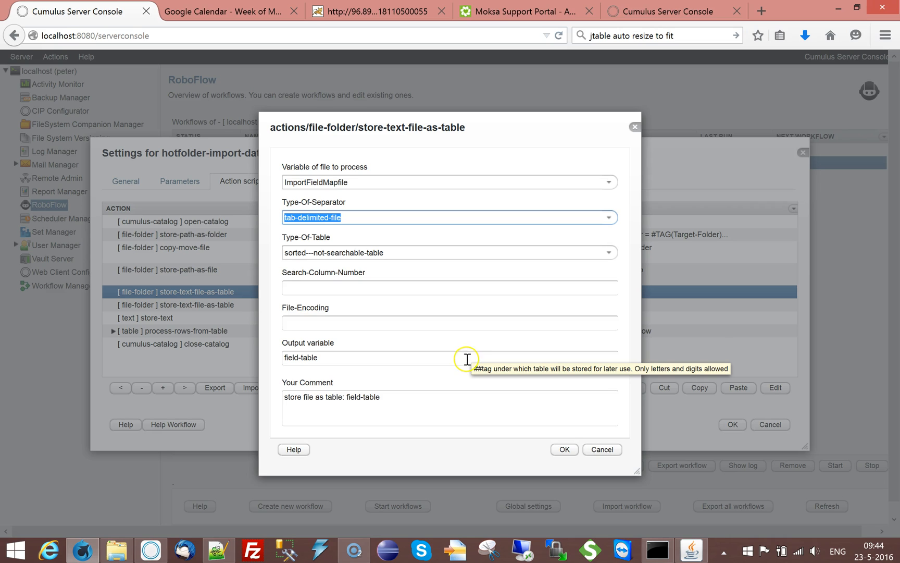
pyautogui.click(609, 252)
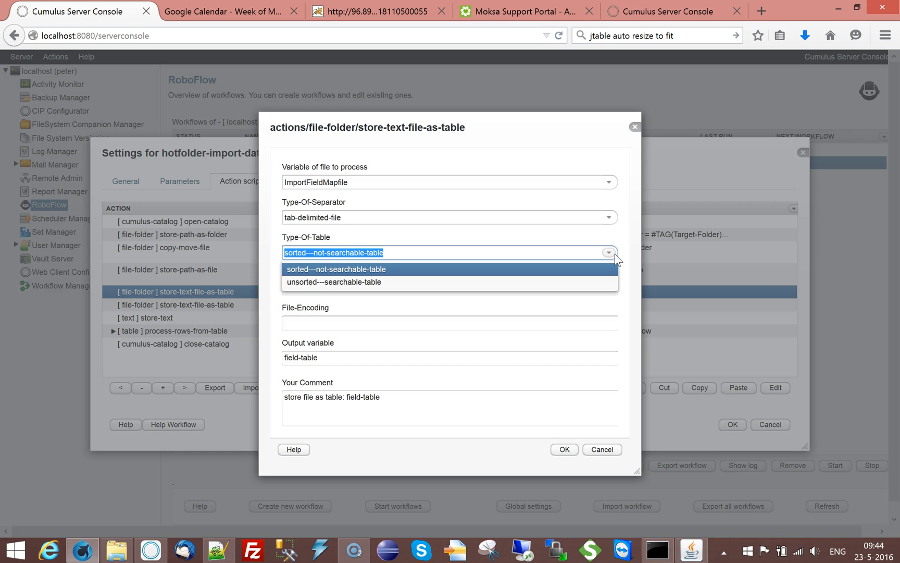
pyautogui.click(610, 249)
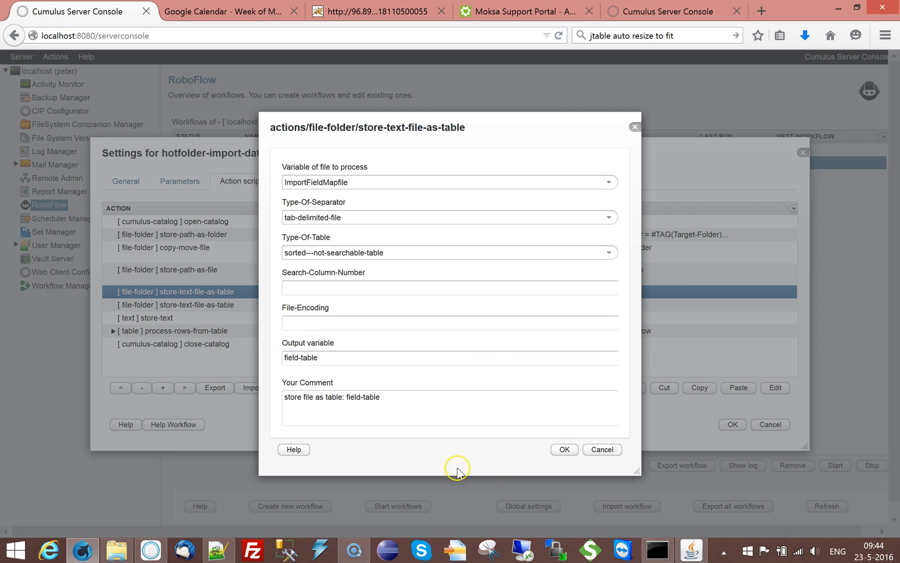
pyautogui.click(601, 449)
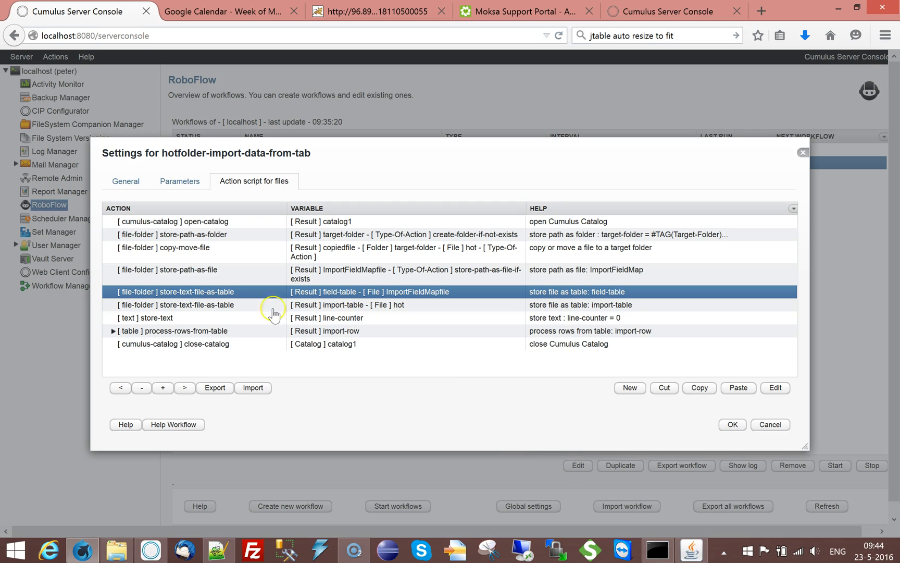
# Step: Inspect the separator and source file variable choices of the import-table store-text-file-as-table action, and close it without changes
pyautogui.click(188, 307)
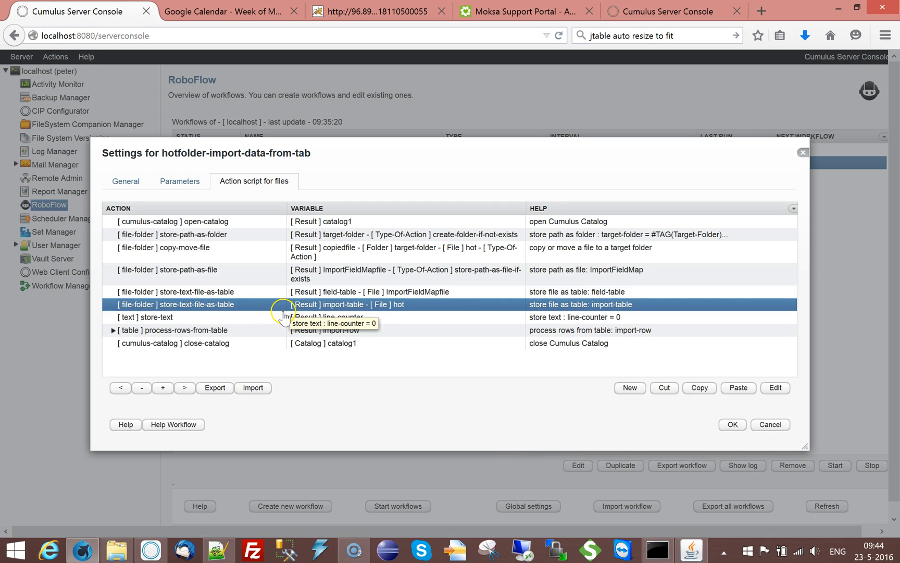
pyautogui.doubleClick(254, 304)
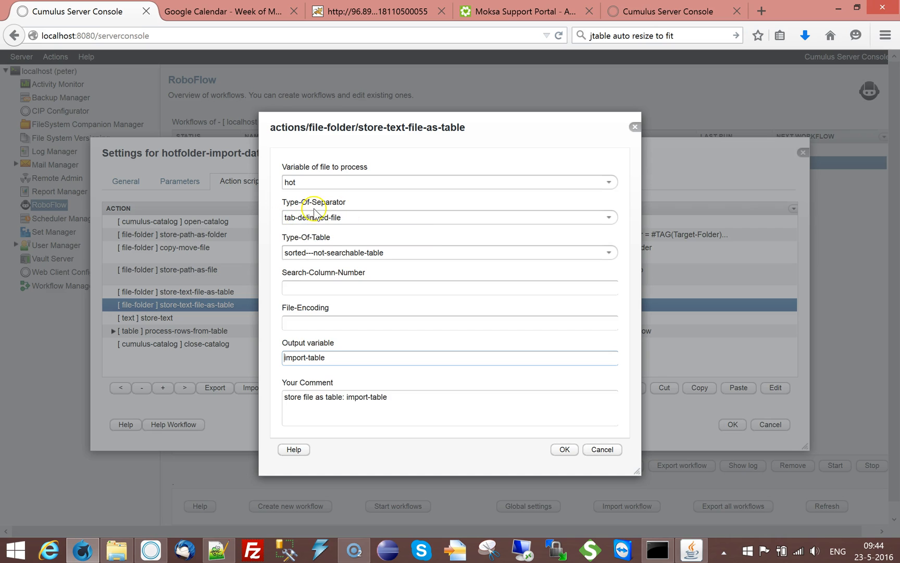
pyautogui.click(608, 218)
pyautogui.click(608, 218)
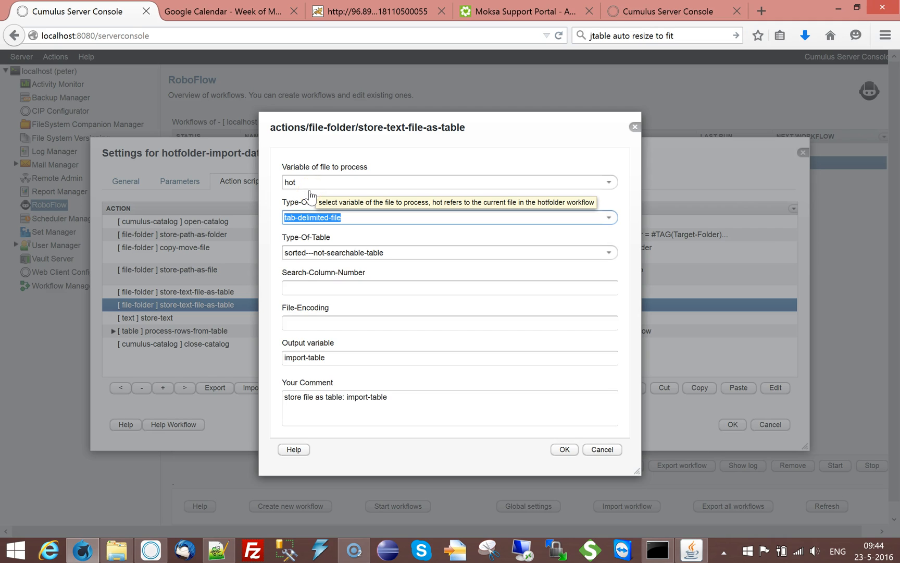
pyautogui.click(609, 181)
pyautogui.click(610, 182)
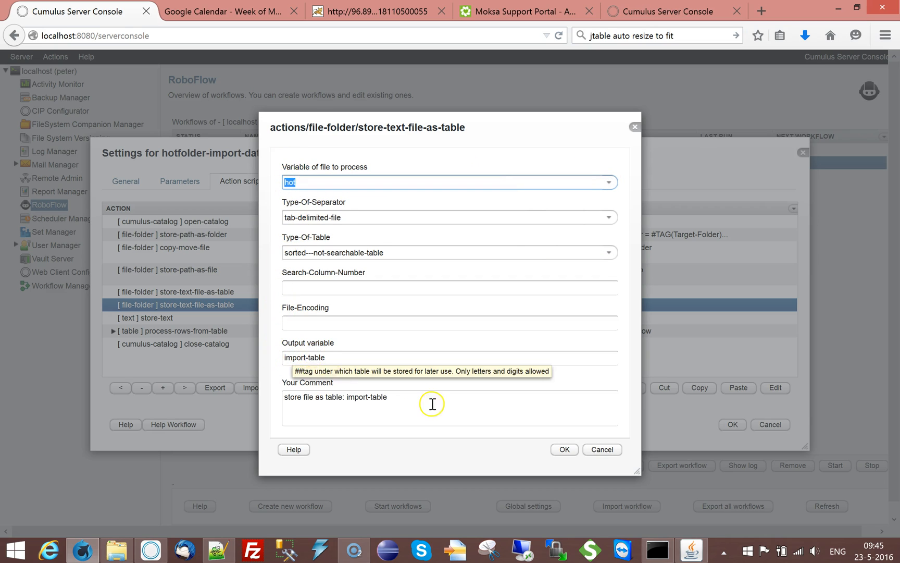
pyautogui.click(586, 450)
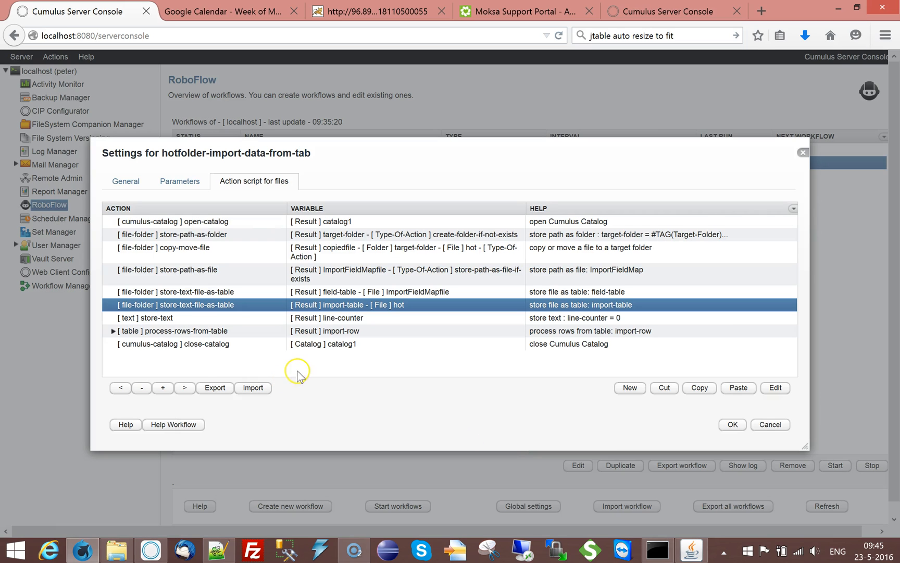
# Step: Review the store-text and process-rows-from-table actions, check how the Search-Query parameter uses import-row, and return to the action script
pyautogui.click(169, 318)
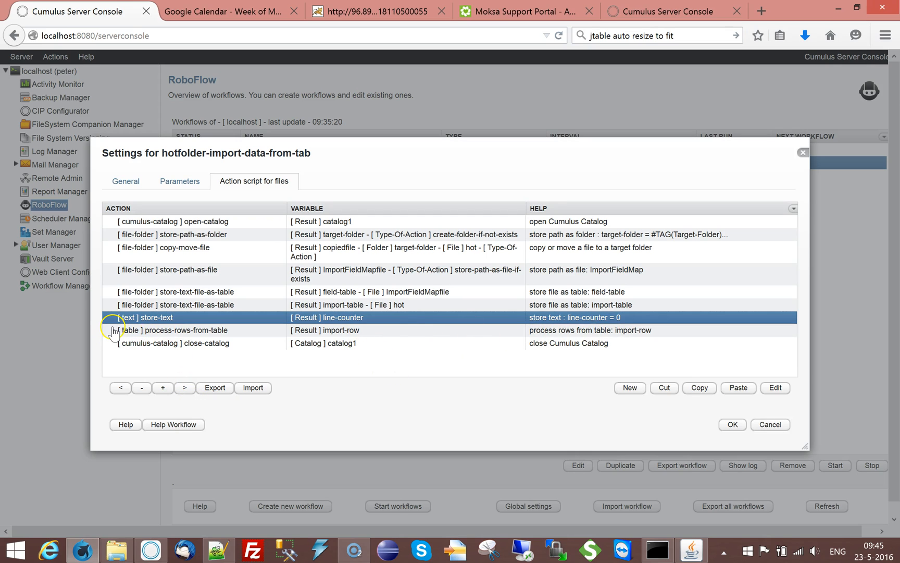
pyautogui.click(203, 330)
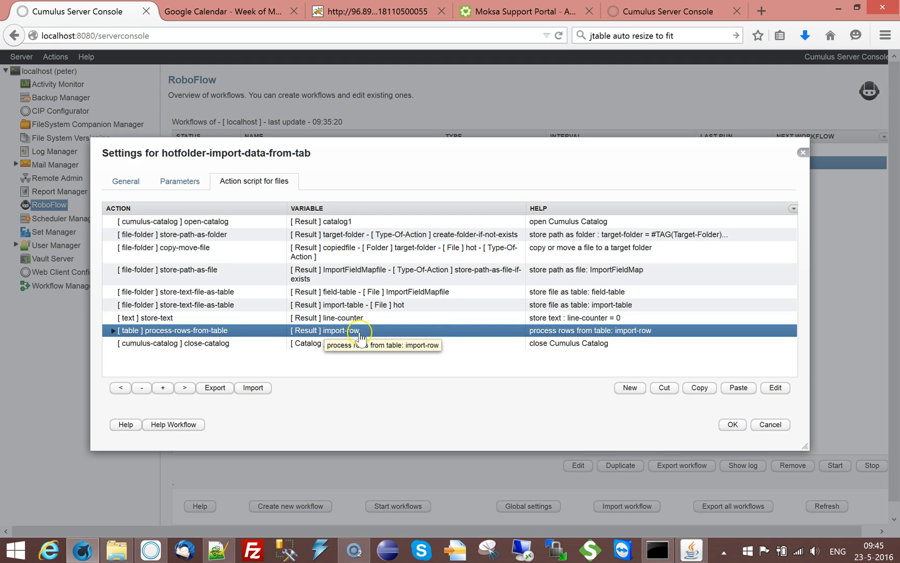
pyautogui.click(187, 184)
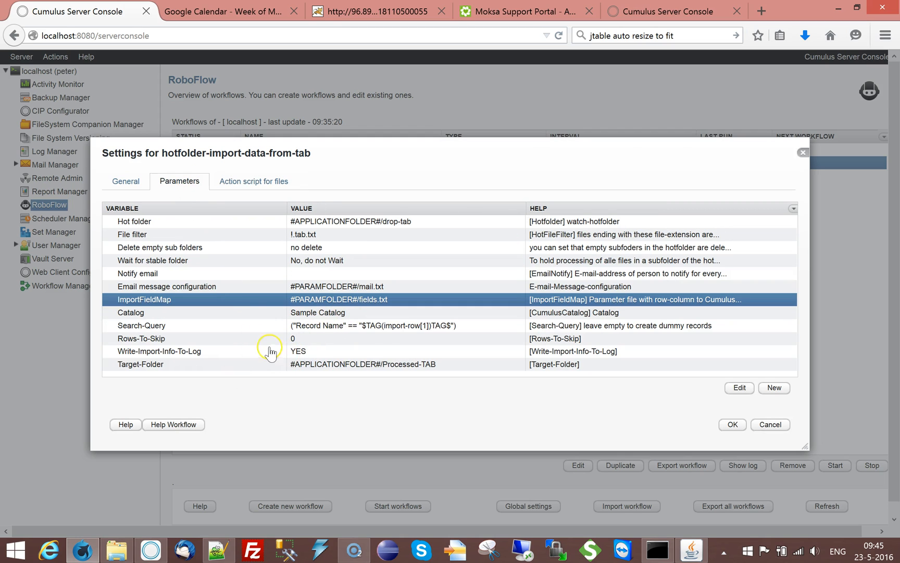
pyautogui.click(385, 327)
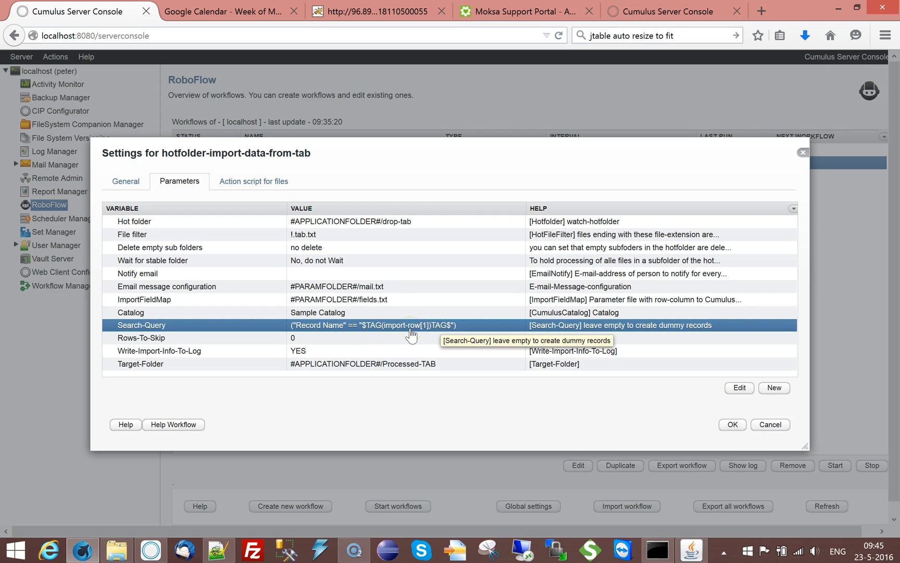
pyautogui.click(259, 180)
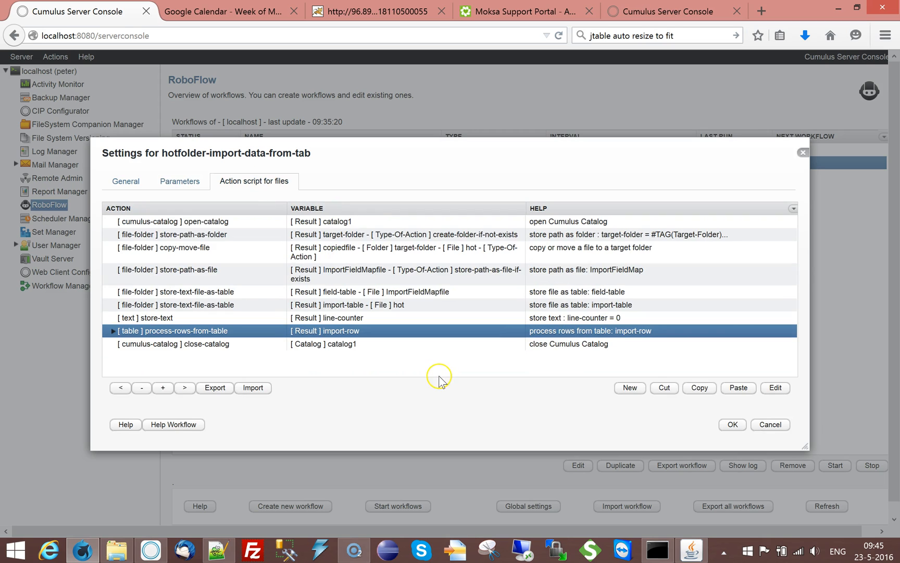
# Step: Expand the process-rows-from-table action and inspect how its store-incremented-text-value action increments line-counter, closing it without changes
pyautogui.click(113, 331)
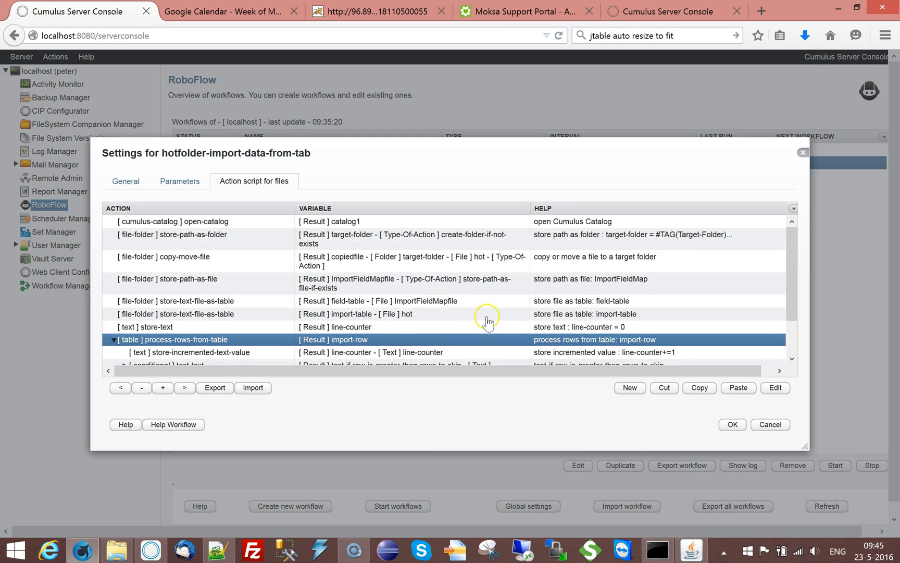
pyautogui.click(365, 352)
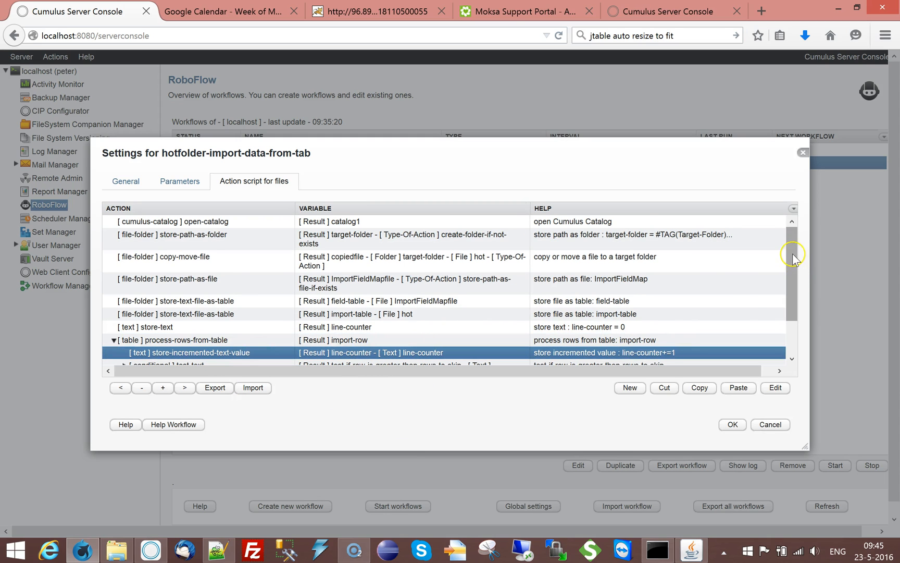
pyautogui.moveTo(793, 256); pyautogui.dragTo(795, 380)
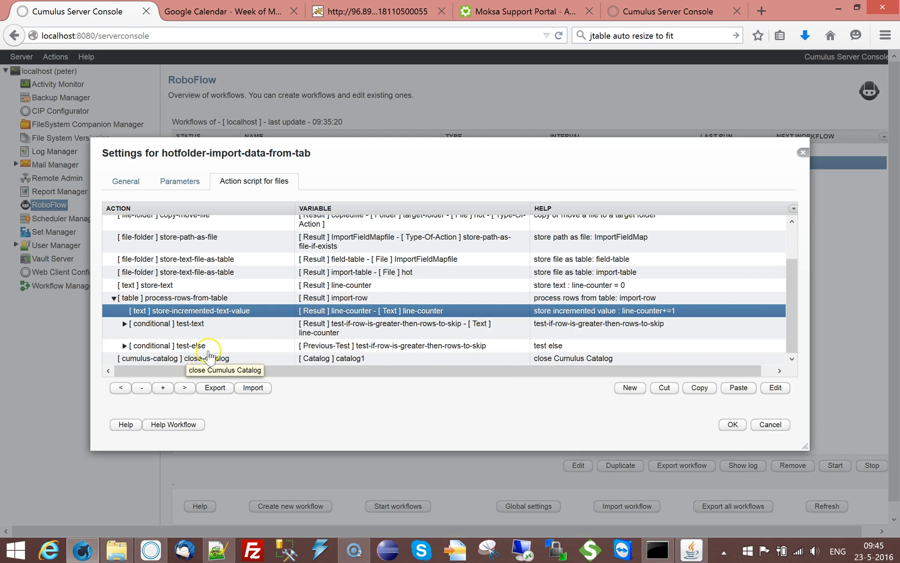
pyautogui.doubleClick(205, 311)
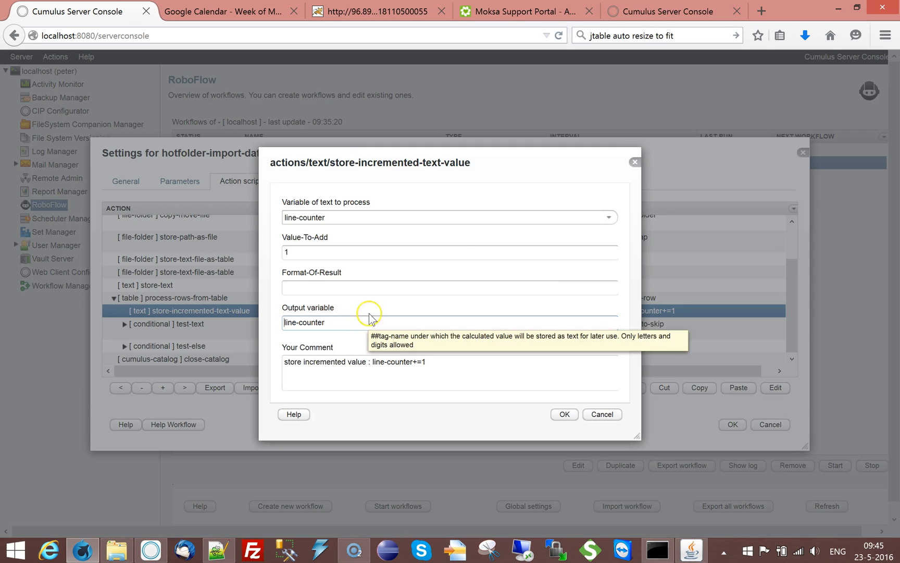
pyautogui.click(602, 414)
# Step: Inspect the test-text condition that compares line-counter with the Rows-To-Skip parameter, and close it without changes
pyautogui.click(240, 324)
pyautogui.doubleClick(240, 324)
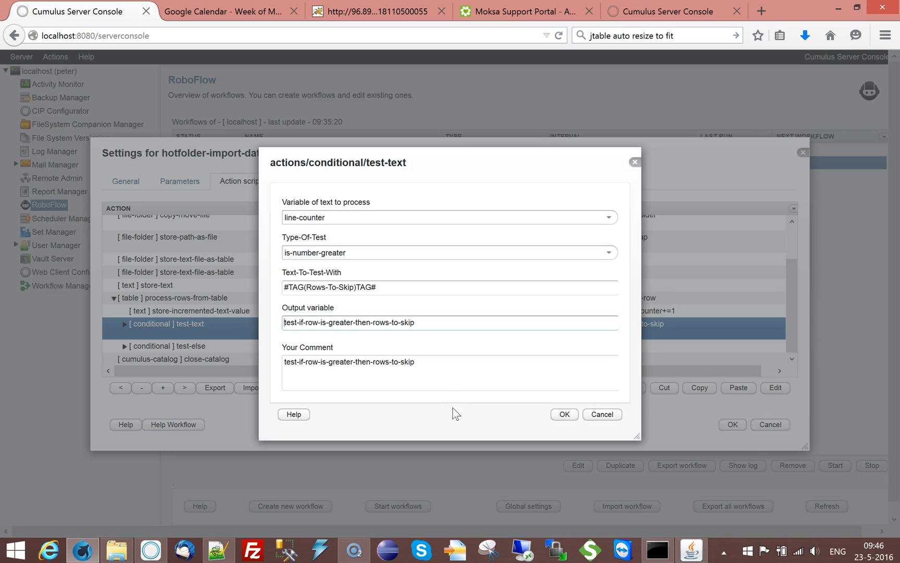
pyautogui.click(607, 415)
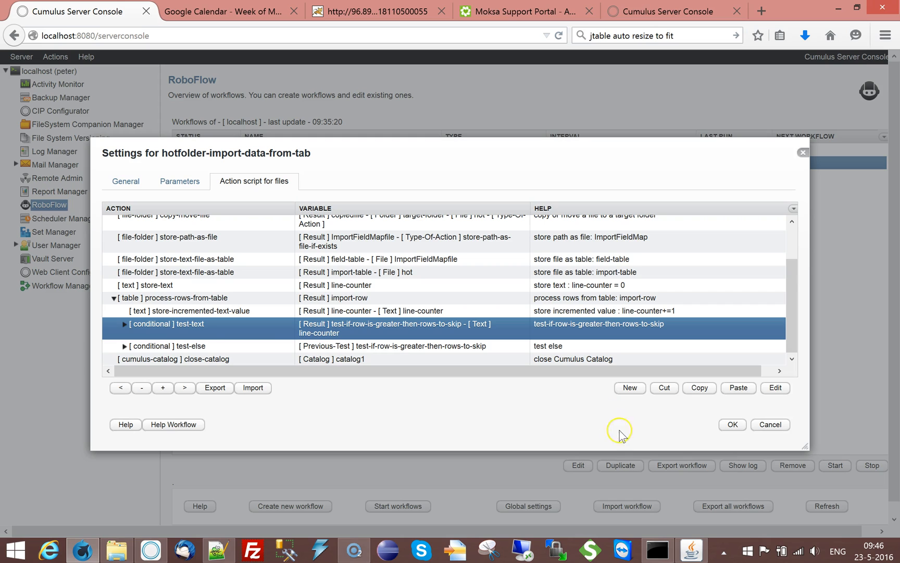
# Step: Expand the test-else branch and its debug-log test to review the write-text-to-log action for skipped rows
pyautogui.click(174, 346)
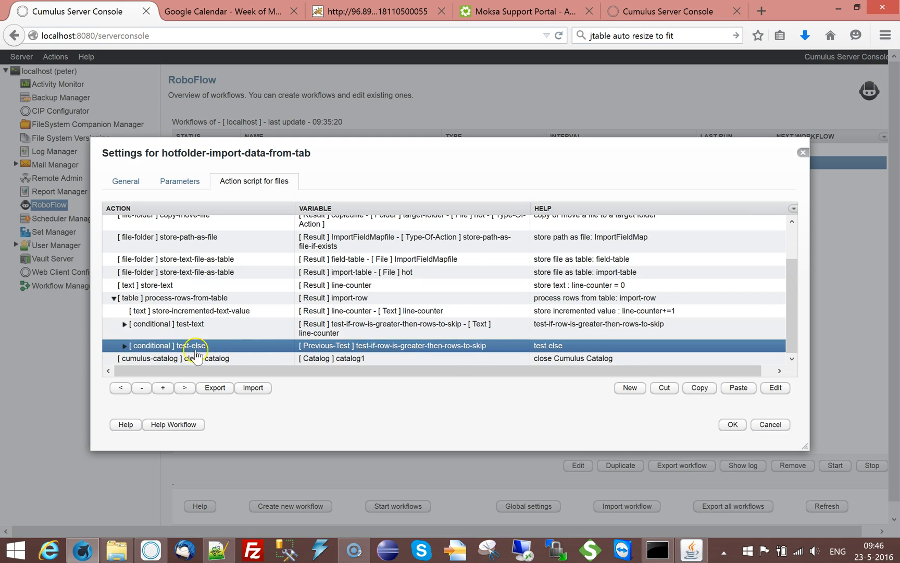
pyautogui.click(125, 346)
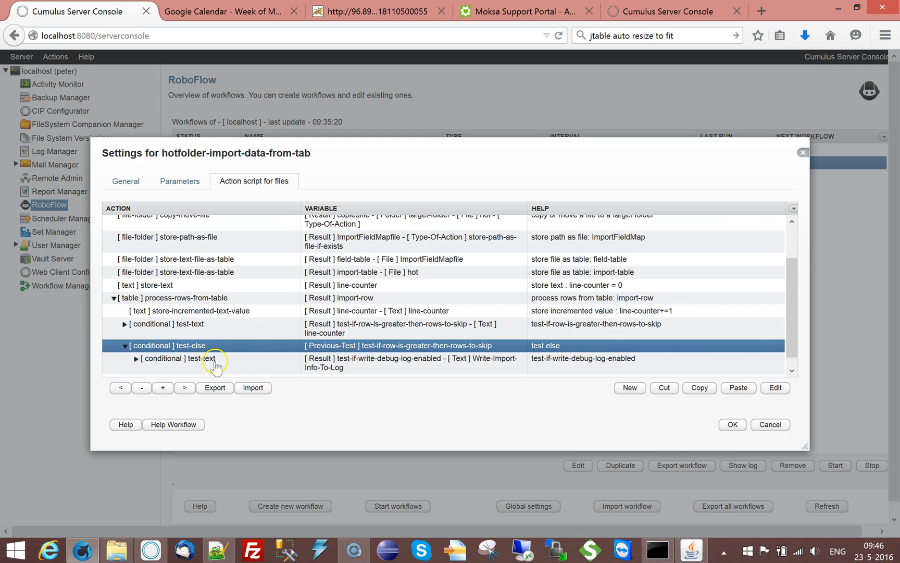
pyautogui.click(211, 360)
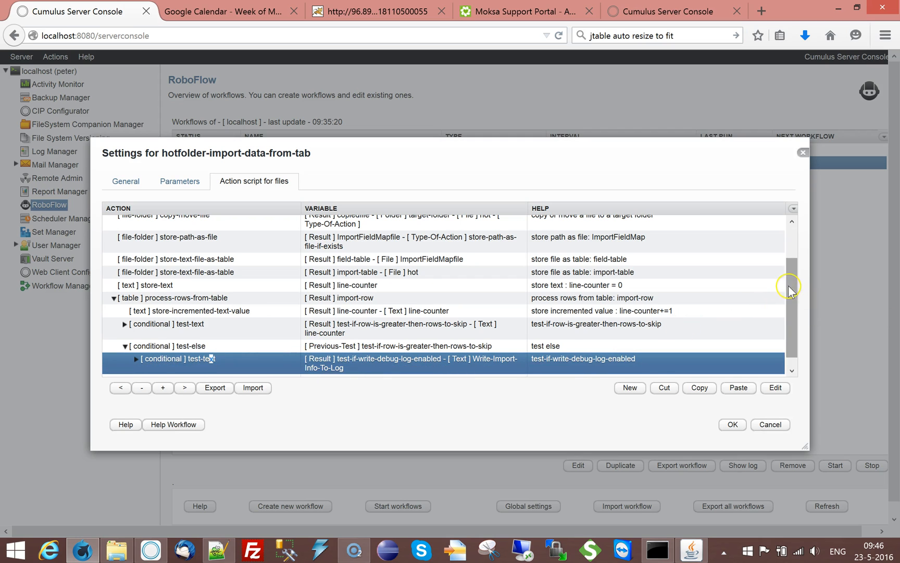
pyautogui.scroll(-1, 771, 291)
pyautogui.click(136, 349)
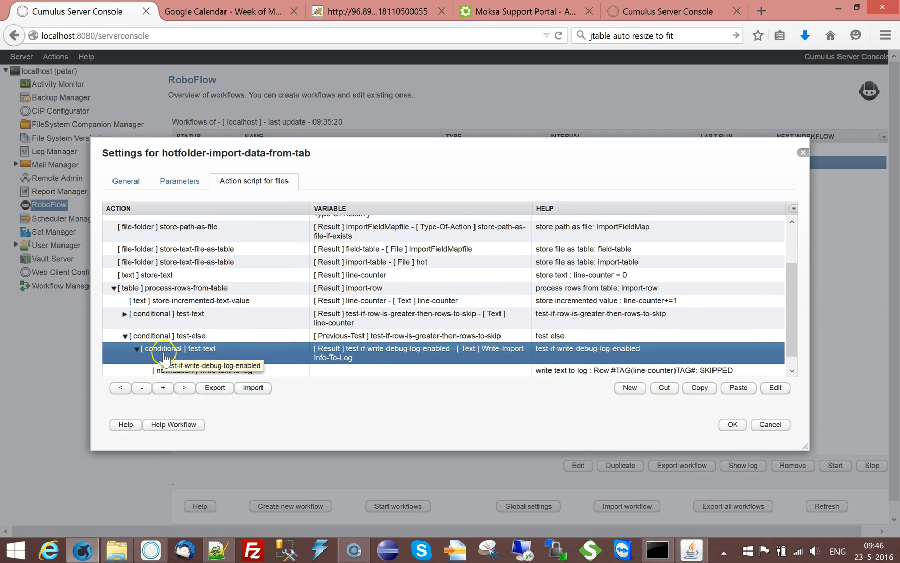
pyautogui.click(287, 372)
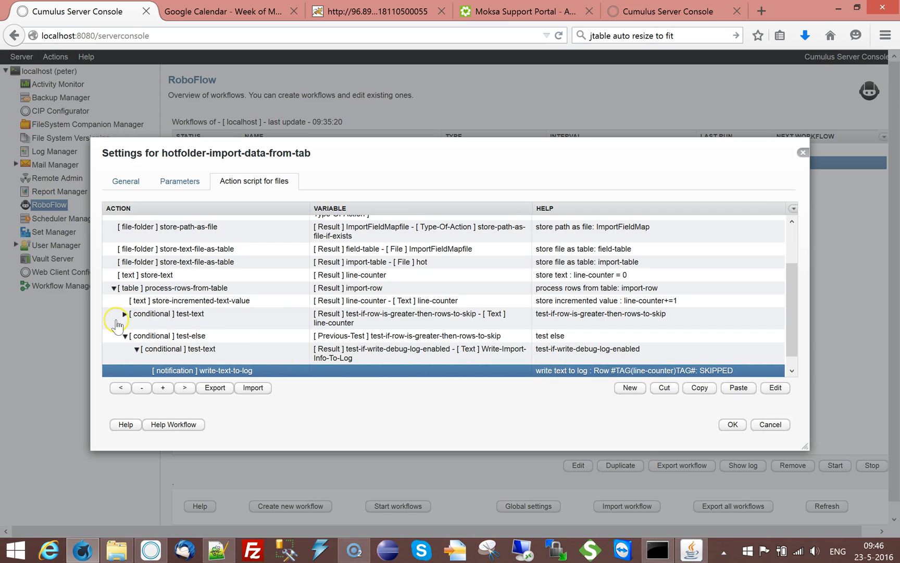
# Step: Collapse the test-else branch and expand the rows-to-skip test-text branch to view its nested actions
pyautogui.click(156, 317)
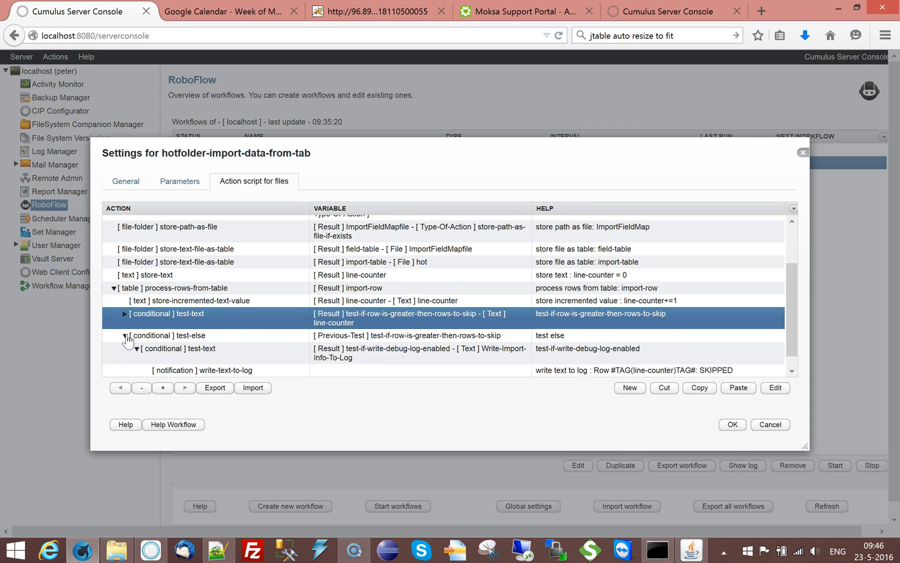
pyautogui.click(126, 336)
pyautogui.click(124, 337)
pyautogui.click(793, 259)
pyautogui.moveTo(792, 259); pyautogui.dragTo(790, 305)
# Step: Check the Search-Query parameter against the store-text action that fills the query variable, and close that action without changes
pyautogui.click(203, 275)
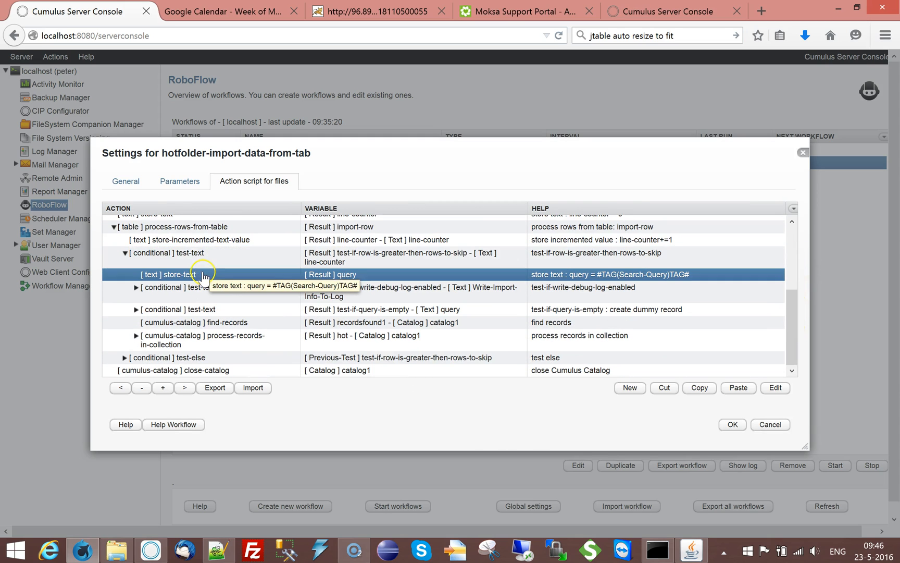
pyautogui.click(178, 179)
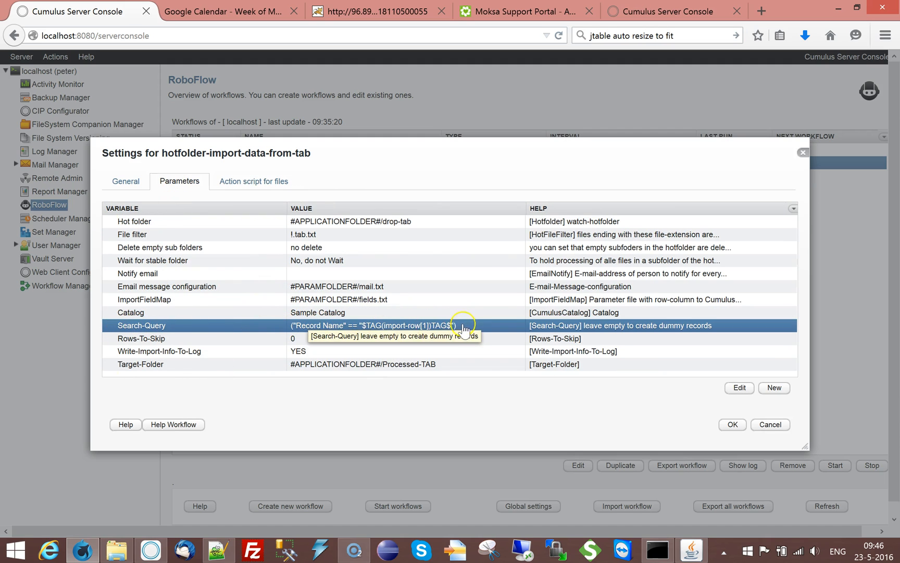
pyautogui.click(232, 181)
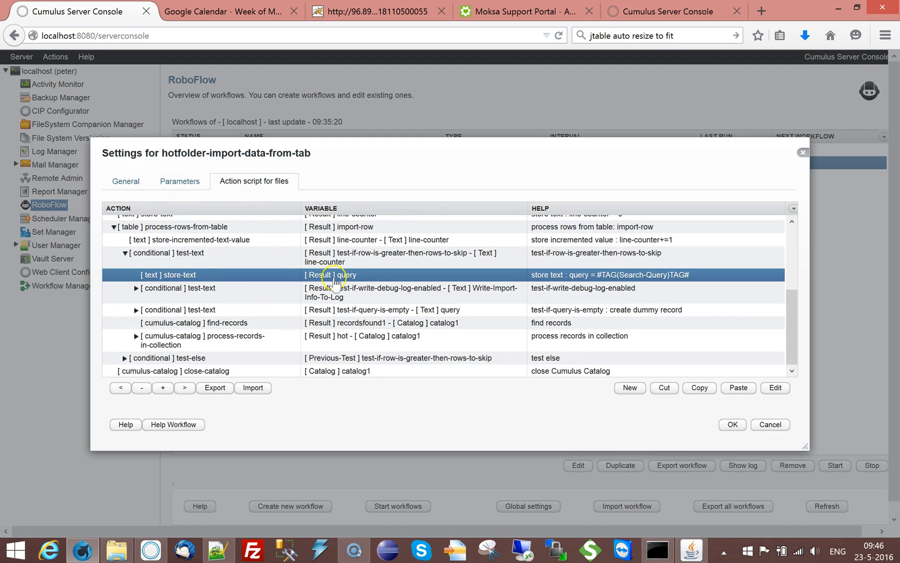
pyautogui.doubleClick(209, 276)
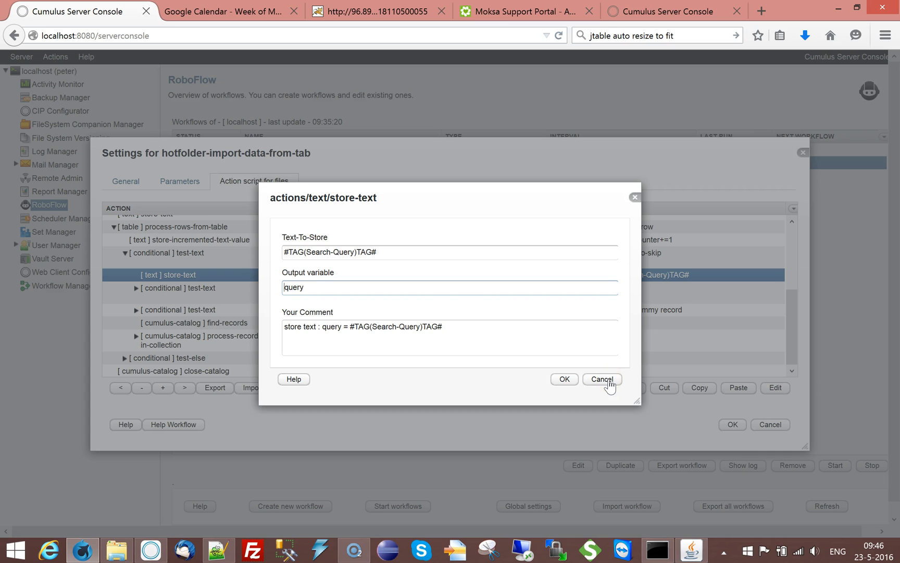
pyautogui.click(602, 379)
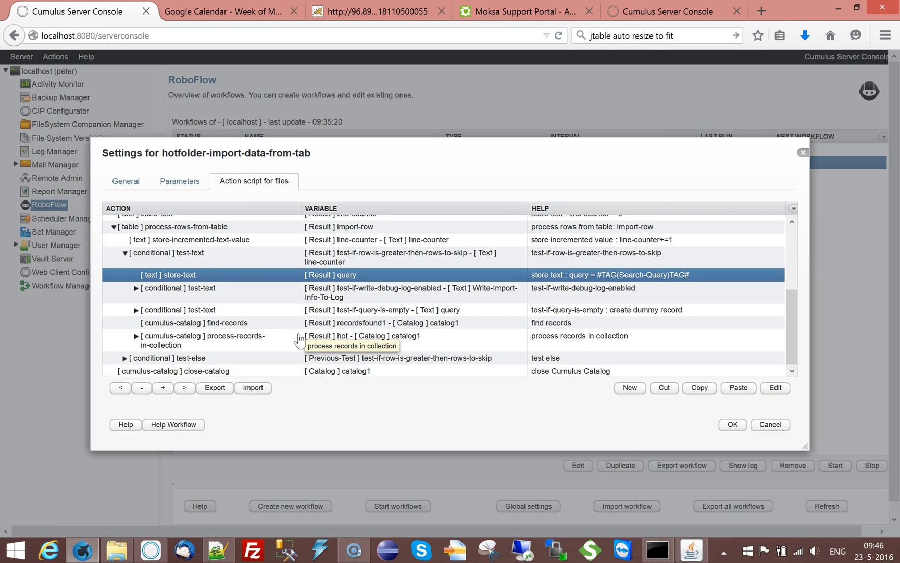
# Step: Expand the test-if-write-debug-log-enabled condition, review its write-text-to-log action for processed rows, and collapse it again
pyautogui.click(218, 289)
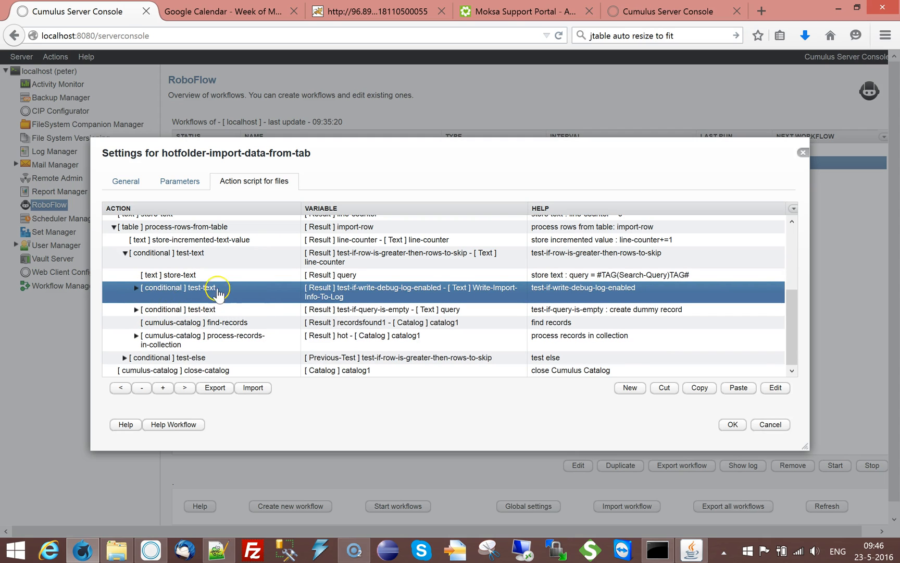
pyautogui.click(135, 288)
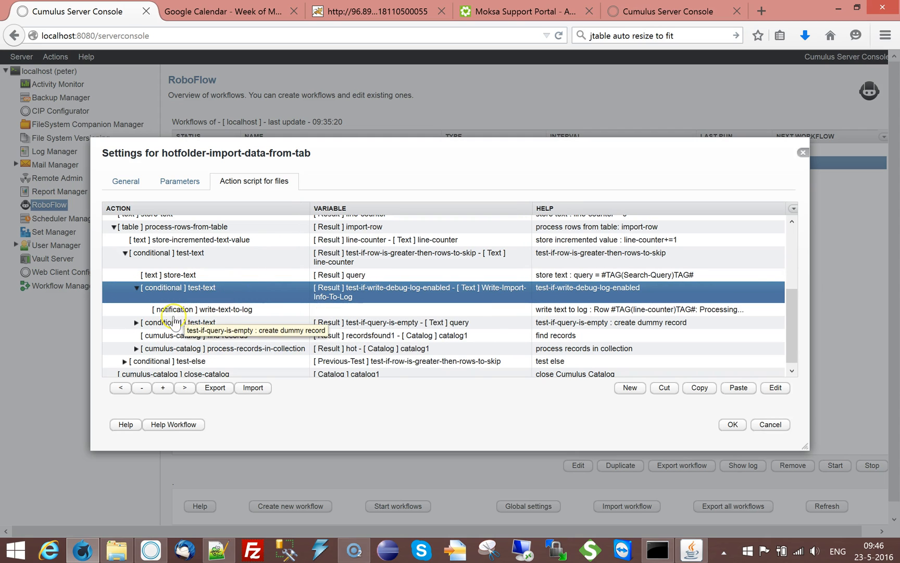
pyautogui.click(251, 308)
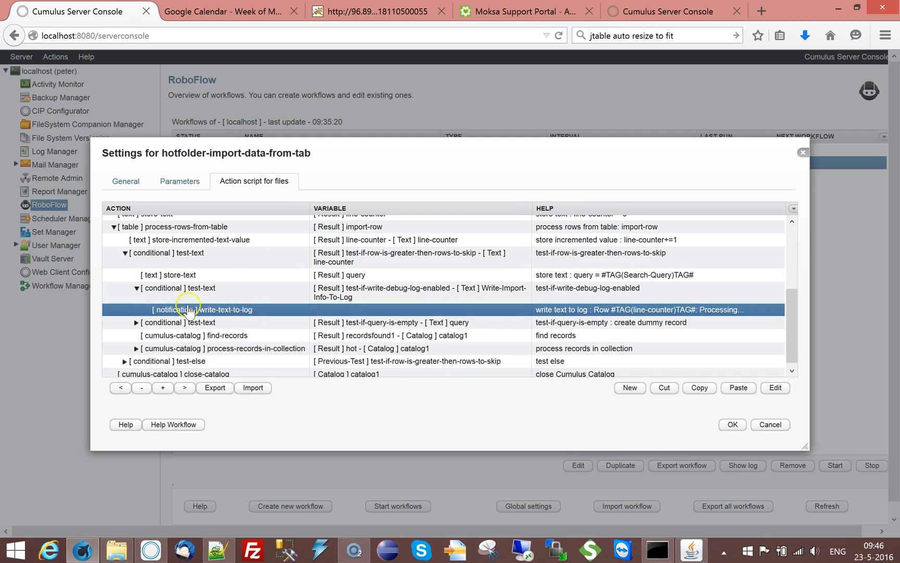
pyautogui.click(136, 290)
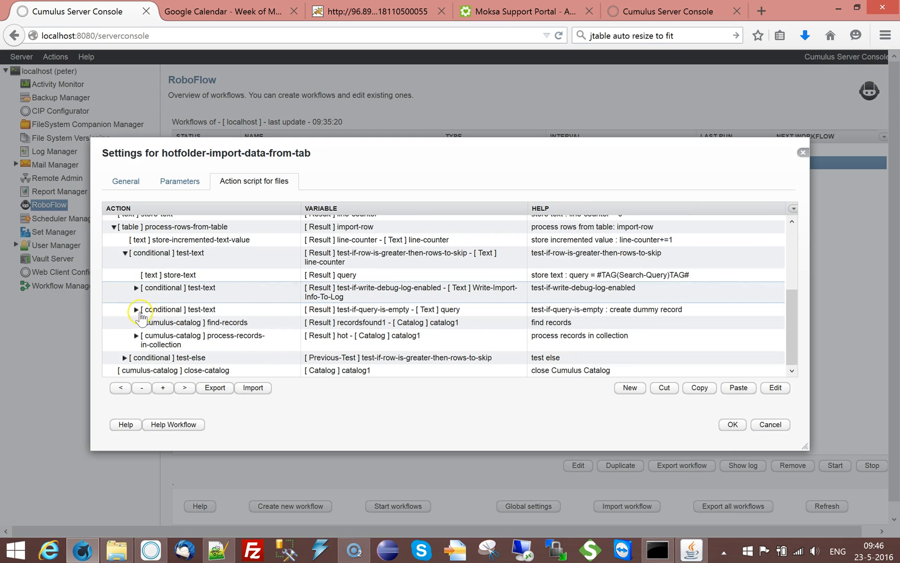
# Step: Expand the test-if-query-is-empty condition, check the Search-Query parameter it depends on, and return to the action script
pyautogui.click(141, 311)
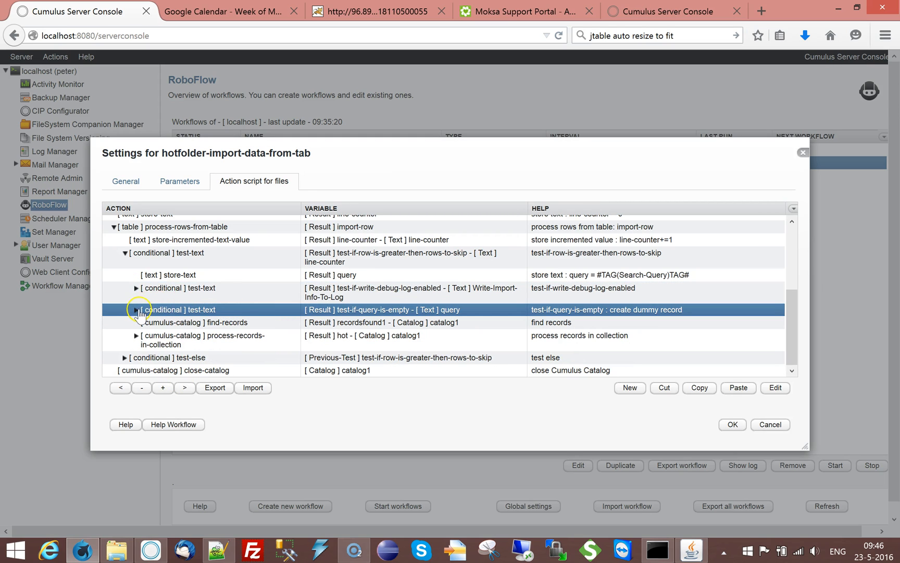
pyautogui.click(136, 312)
pyautogui.moveTo(790, 291); pyautogui.dragTo(794, 342)
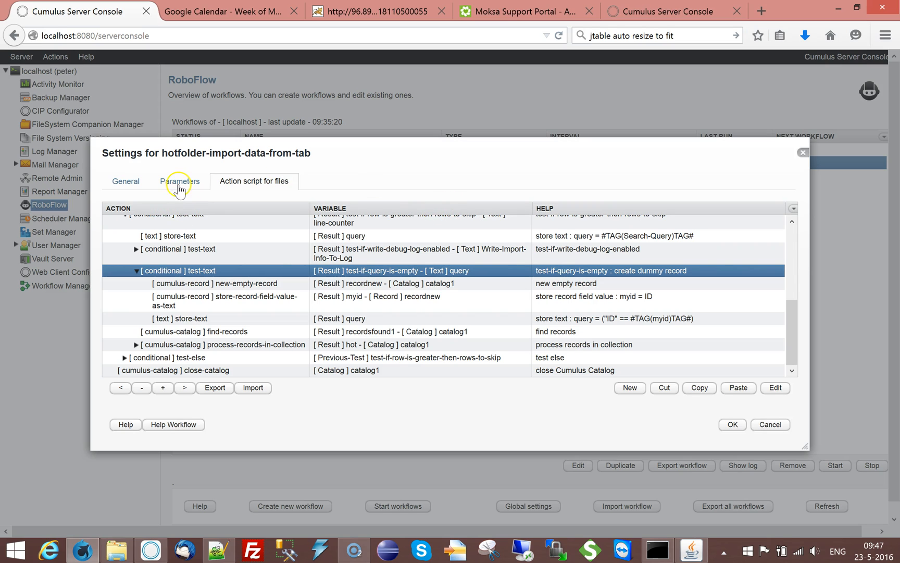
pyautogui.click(179, 180)
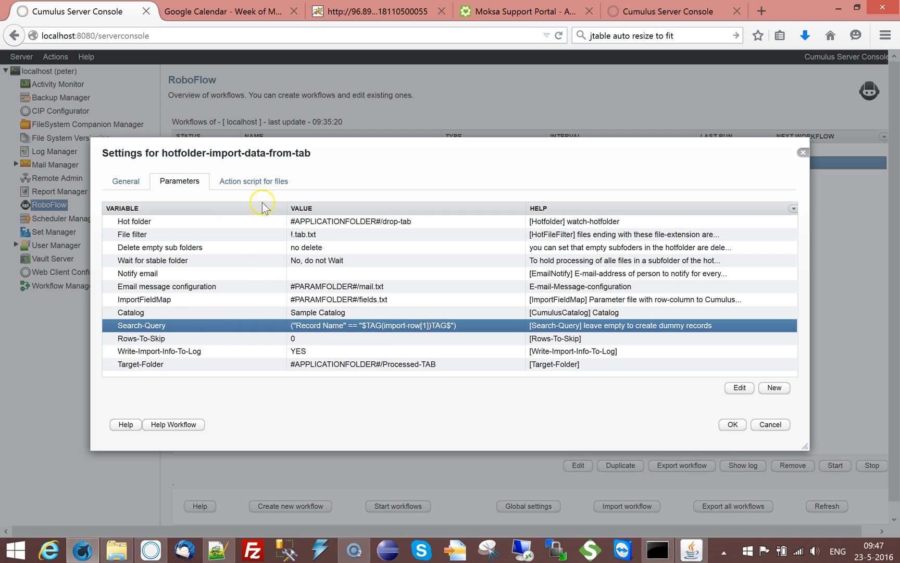
pyautogui.click(259, 181)
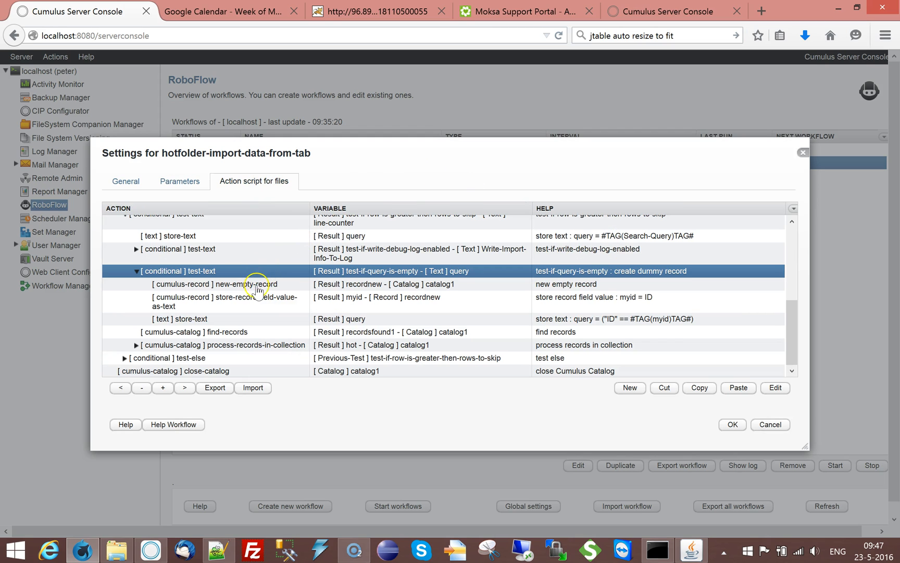
# Step: Review the new-empty-record and store-record-field-value-as-text actions, and inspect the store-text action's ID query using myid without changes
pyautogui.click(258, 285)
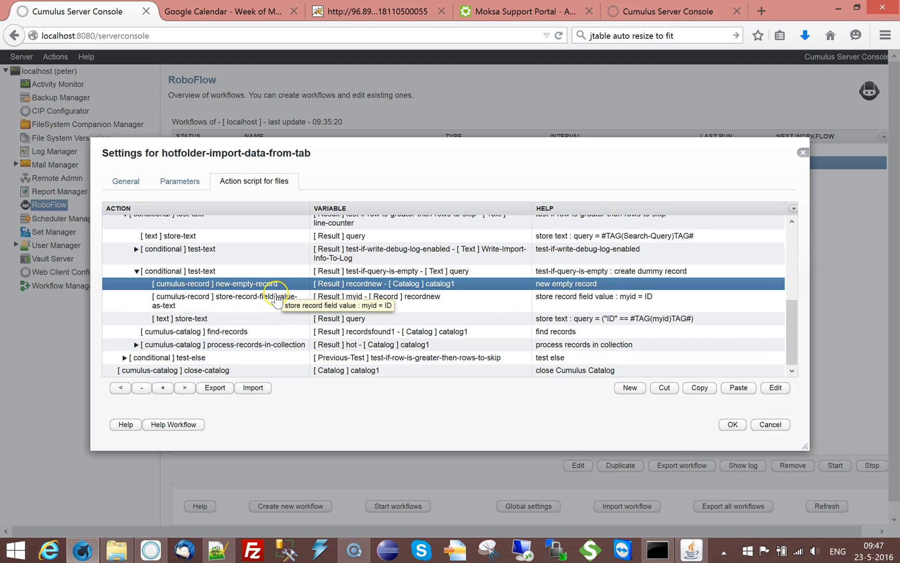
pyautogui.click(262, 310)
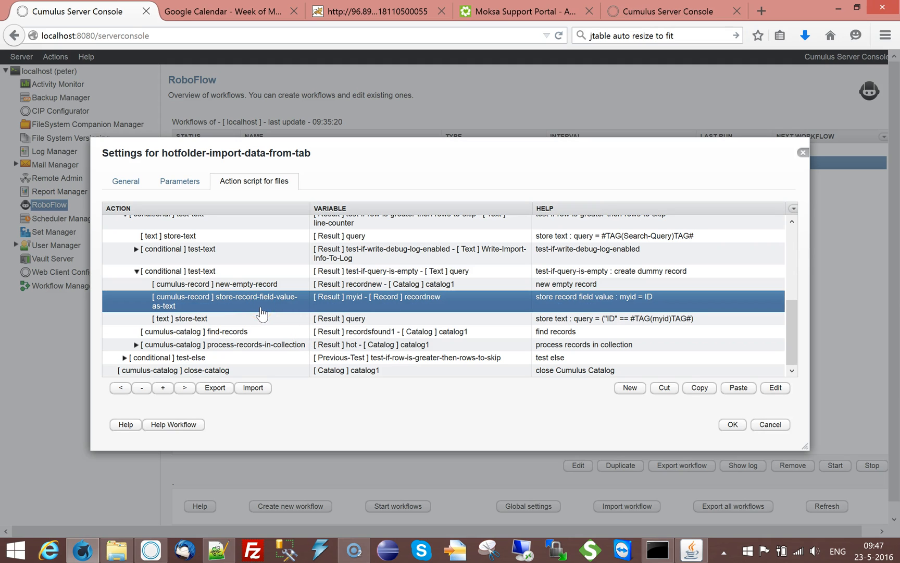
pyautogui.click(233, 320)
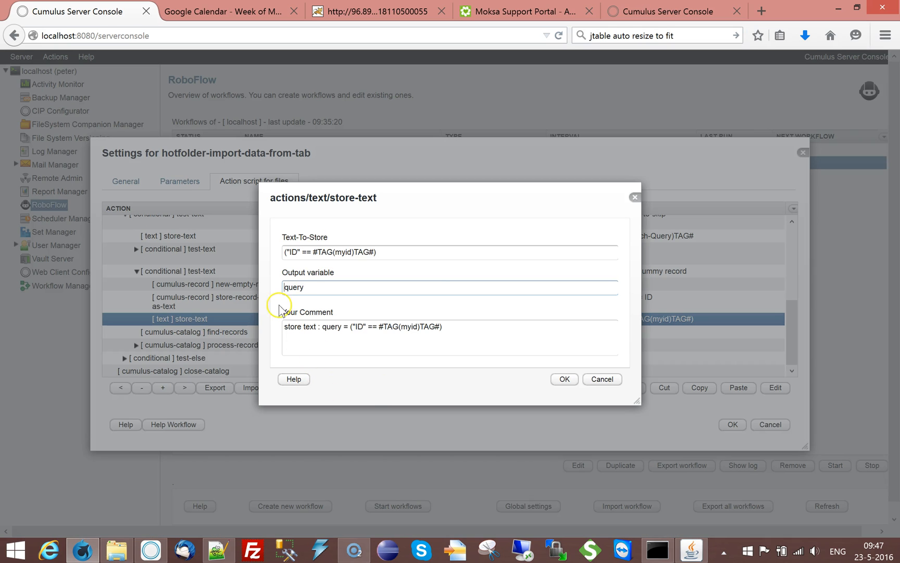
pyautogui.click(285, 252)
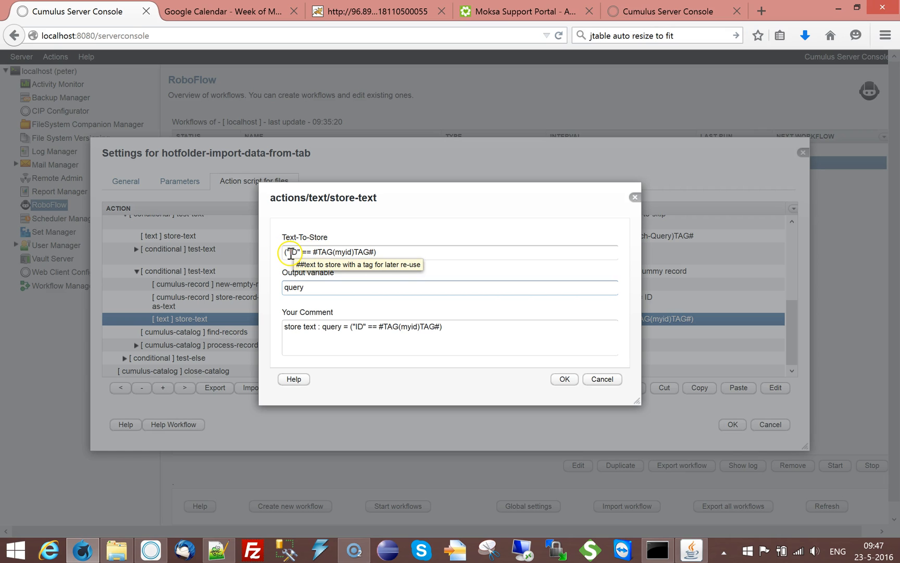
pyautogui.doubleClick(292, 252)
pyautogui.doubleClick(344, 252)
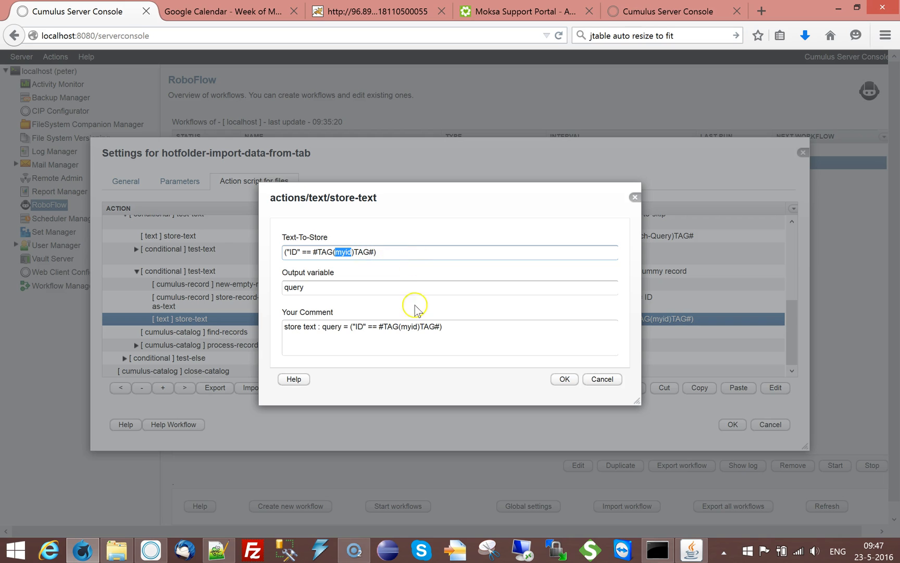
pyautogui.click(602, 379)
# Step: Collapse the test-if-query-is-empty condition and review how find-records follows it and the store-text query action
pyautogui.click(231, 308)
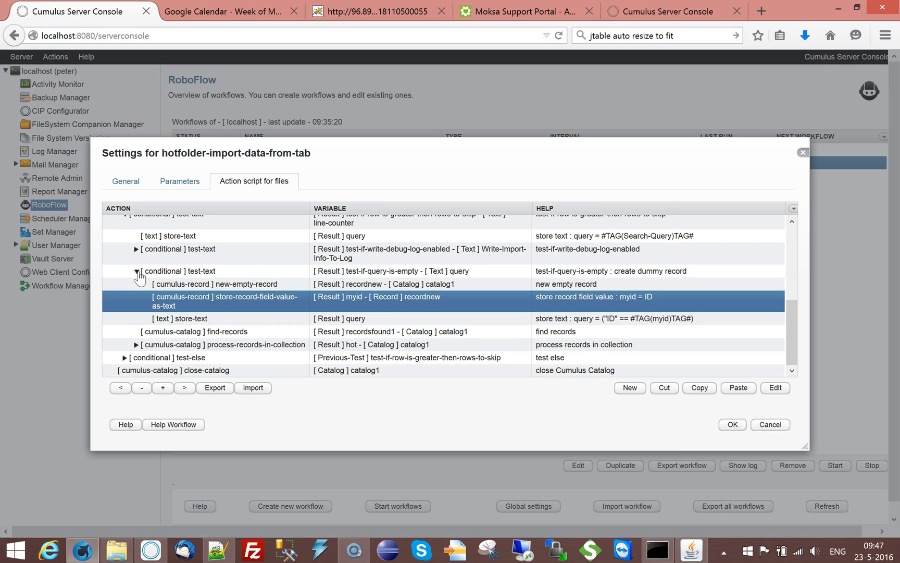
pyautogui.click(136, 271)
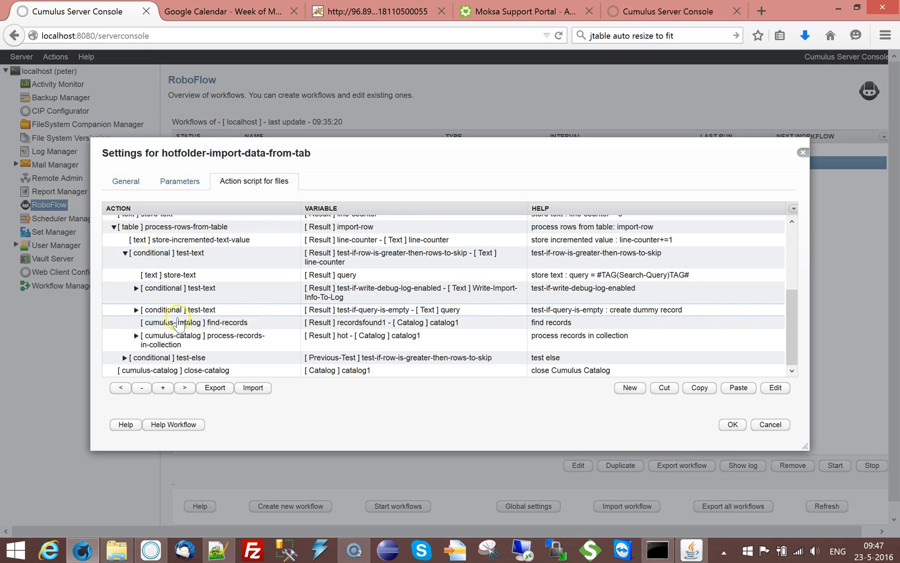
pyautogui.click(155, 310)
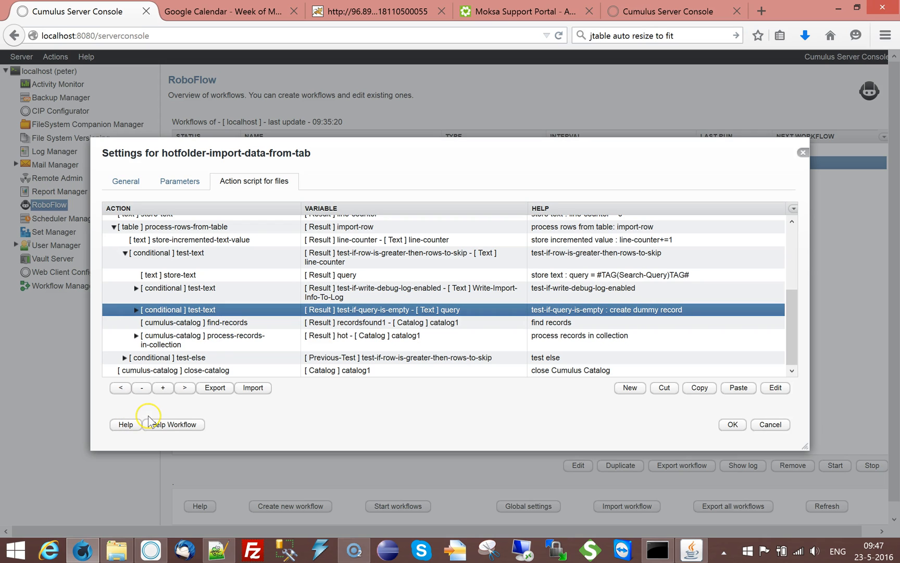
pyautogui.click(226, 323)
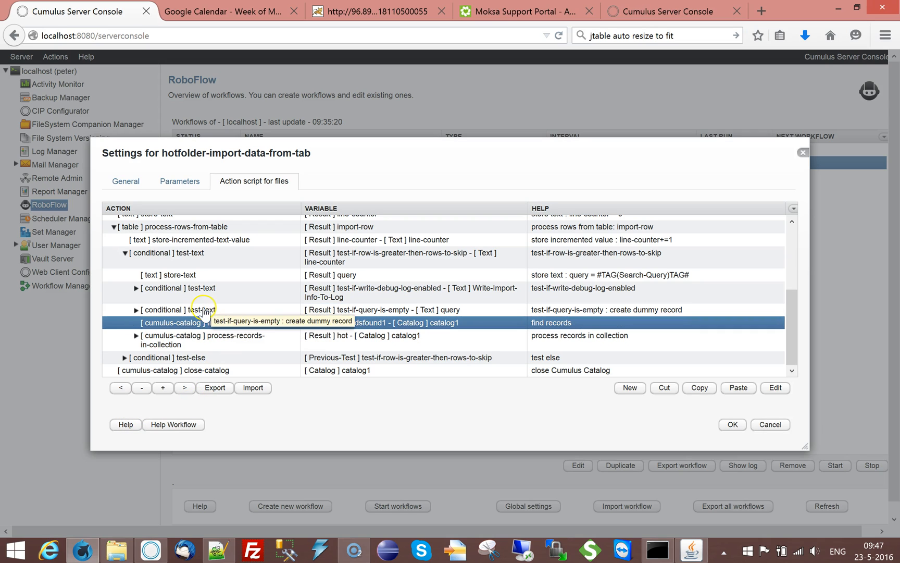
pyautogui.click(207, 277)
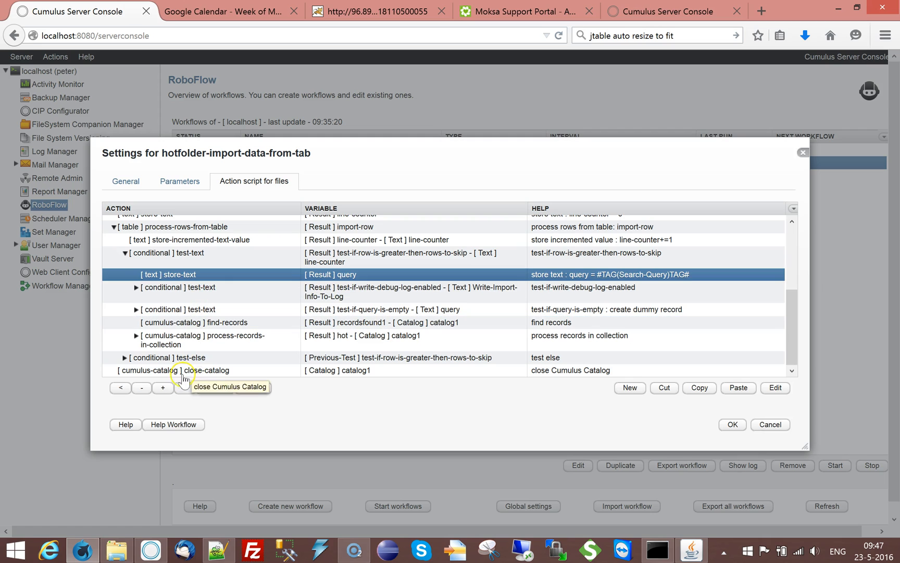
# Step: Inspect the find-records action's catalog, record query and output variable, and close it without changes
pyautogui.click(235, 325)
pyautogui.doubleClick(235, 325)
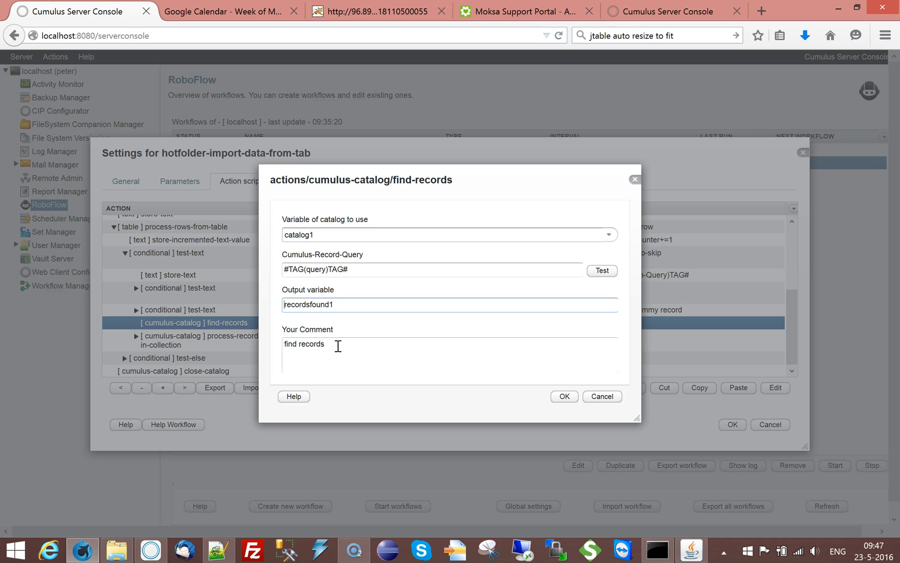
pyautogui.click(615, 399)
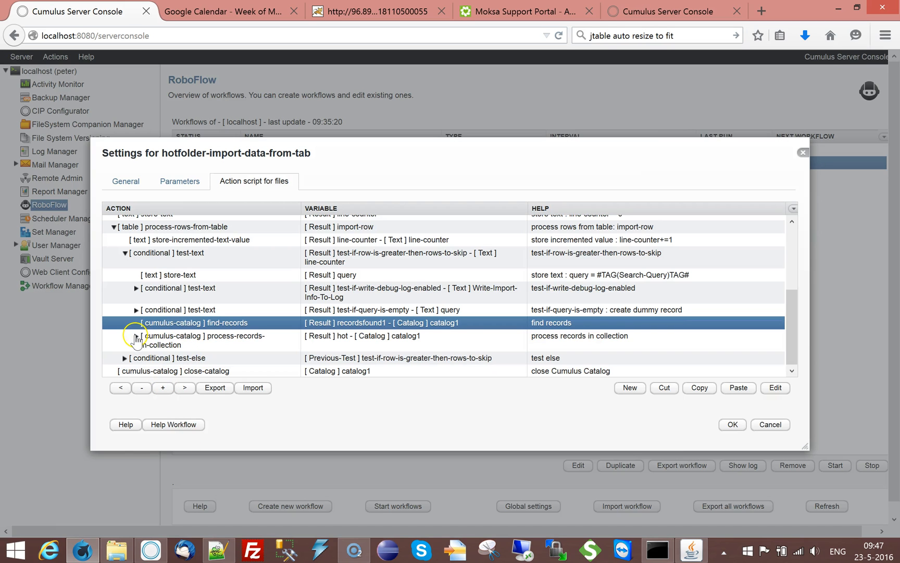
# Step: Expand process-records-in-collection, review the write-text-to-log action inside its debug-log condition without changes, and collapse that condition
pyautogui.click(136, 335)
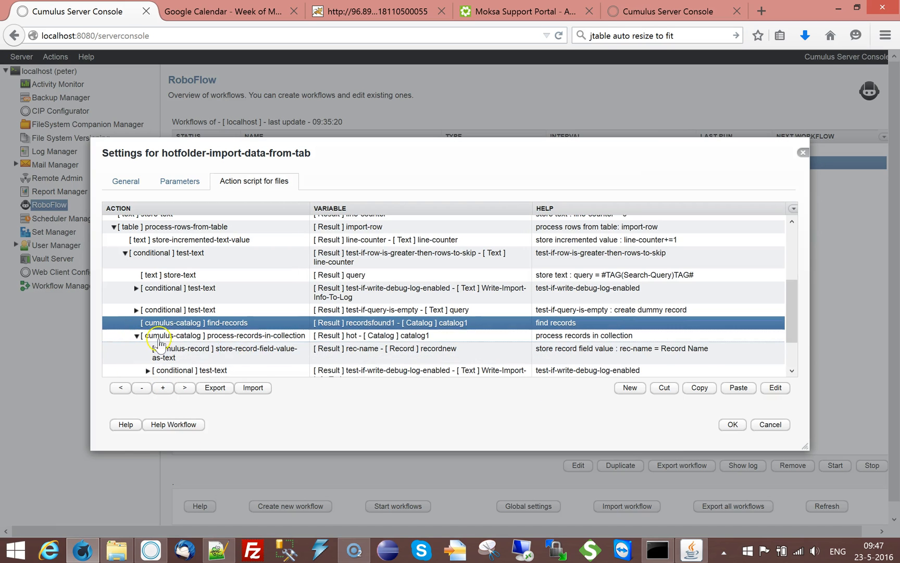
pyautogui.click(262, 356)
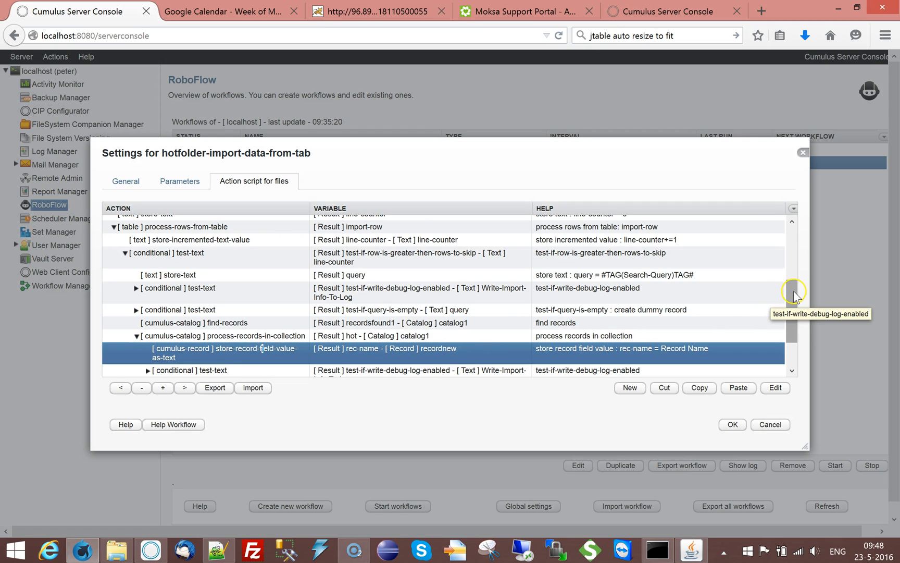
pyautogui.scroll(-3, 795, 295)
pyautogui.click(412, 328)
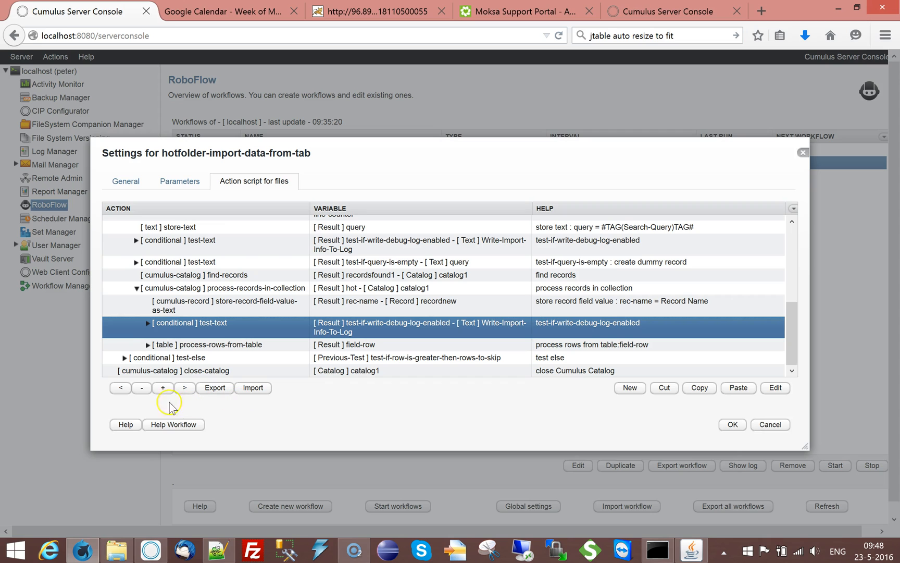
pyautogui.click(148, 323)
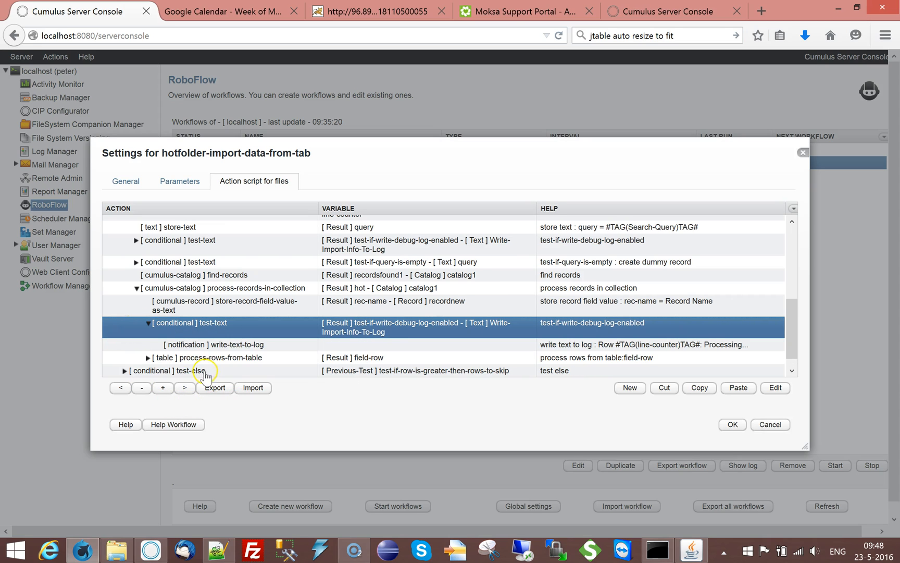
pyautogui.click(236, 350)
pyautogui.doubleClick(306, 346)
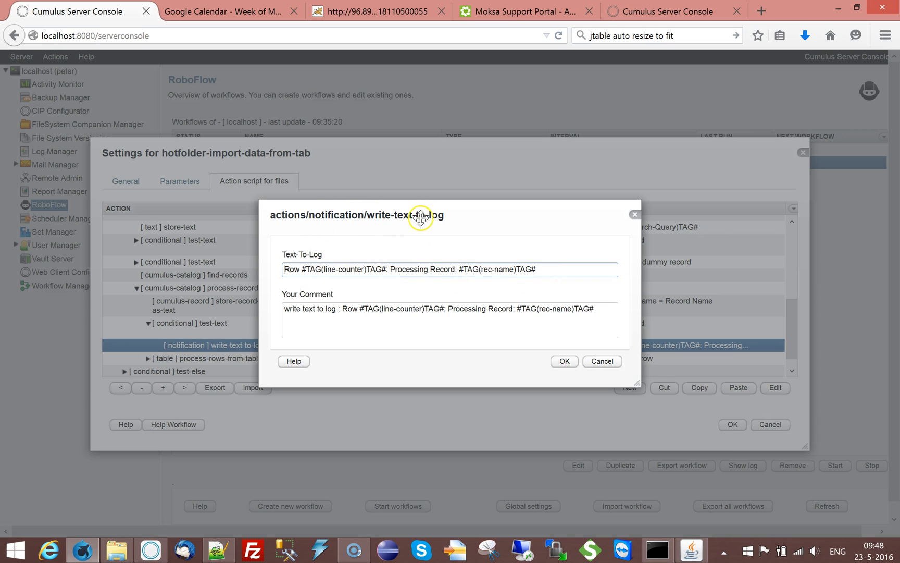
pyautogui.click(602, 362)
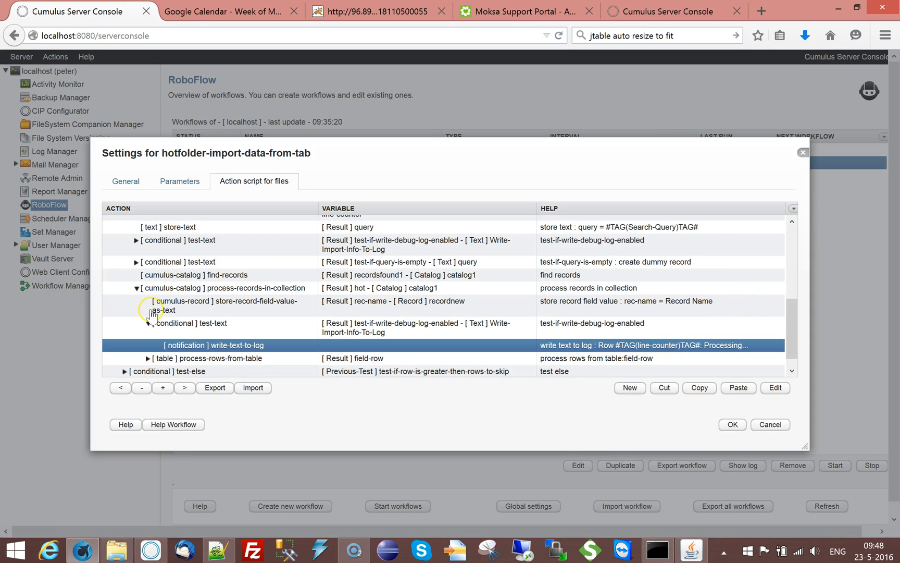
pyautogui.click(148, 324)
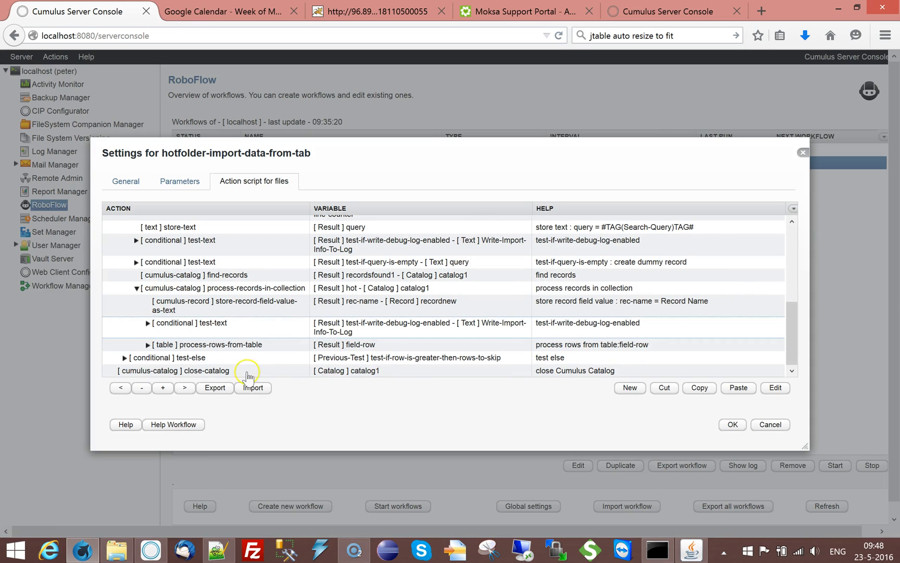
# Step: Expand the field-row process-rows-from-table action and inspect its two store-column-from-row-as-text actions, field-value and field-name, without changes
pyautogui.click(236, 346)
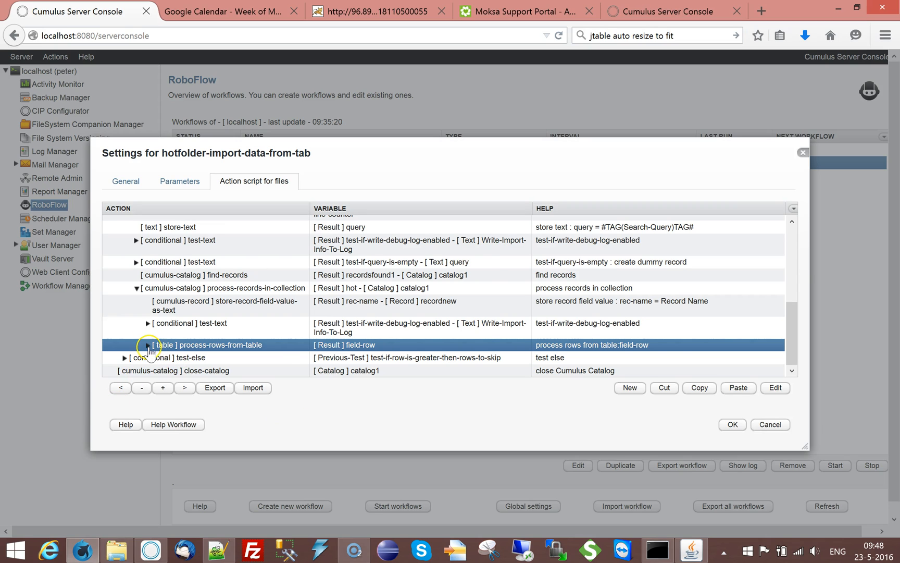
pyautogui.click(149, 345)
pyautogui.scroll(-2, 771, 359)
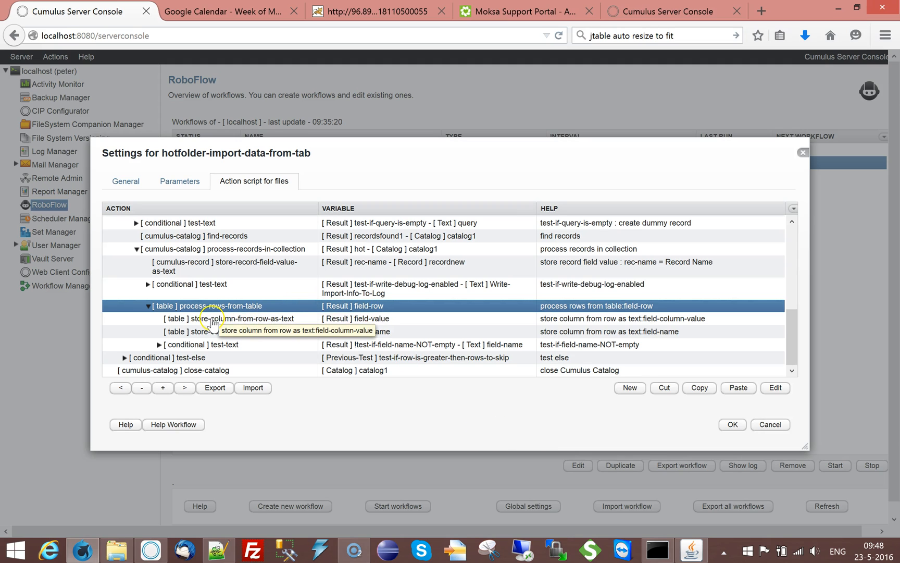
pyautogui.click(225, 318)
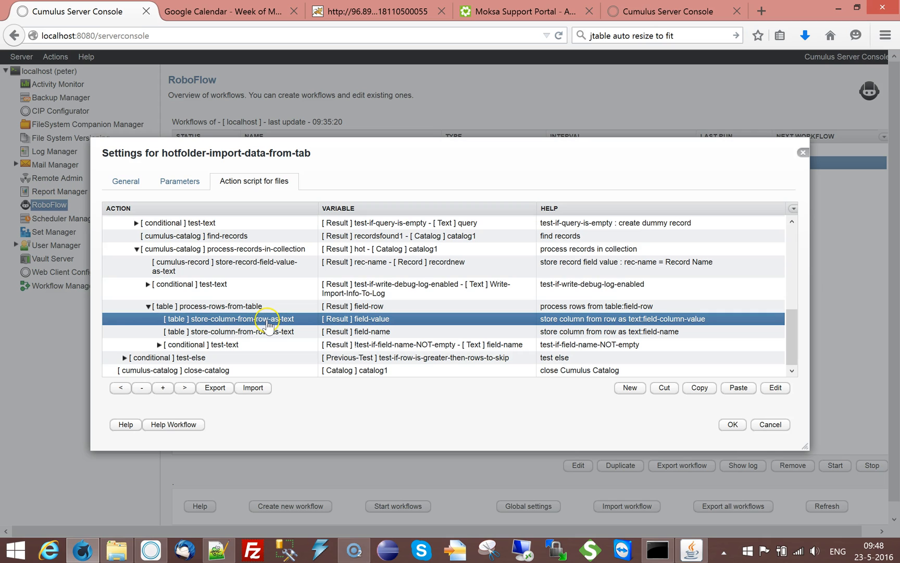
pyautogui.doubleClick(268, 320)
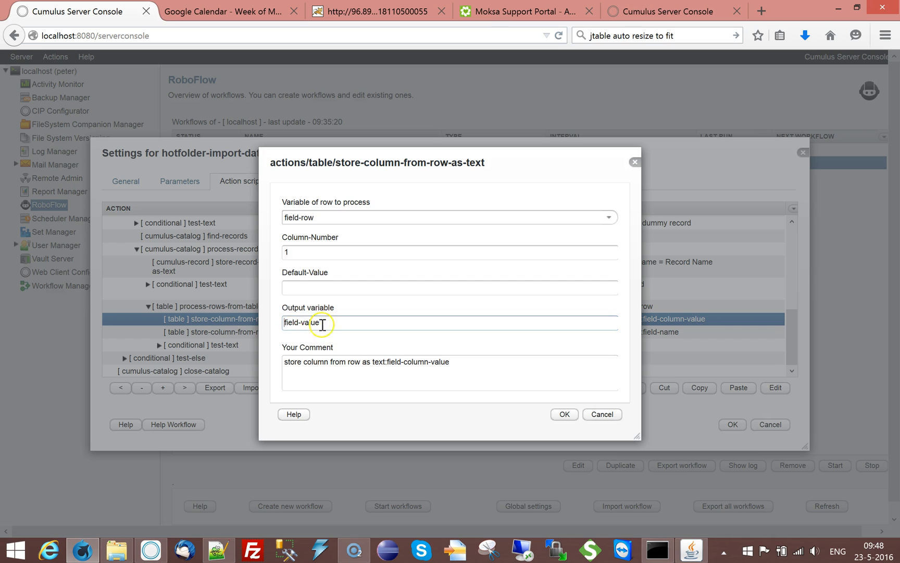
pyautogui.click(600, 416)
pyautogui.doubleClick(214, 332)
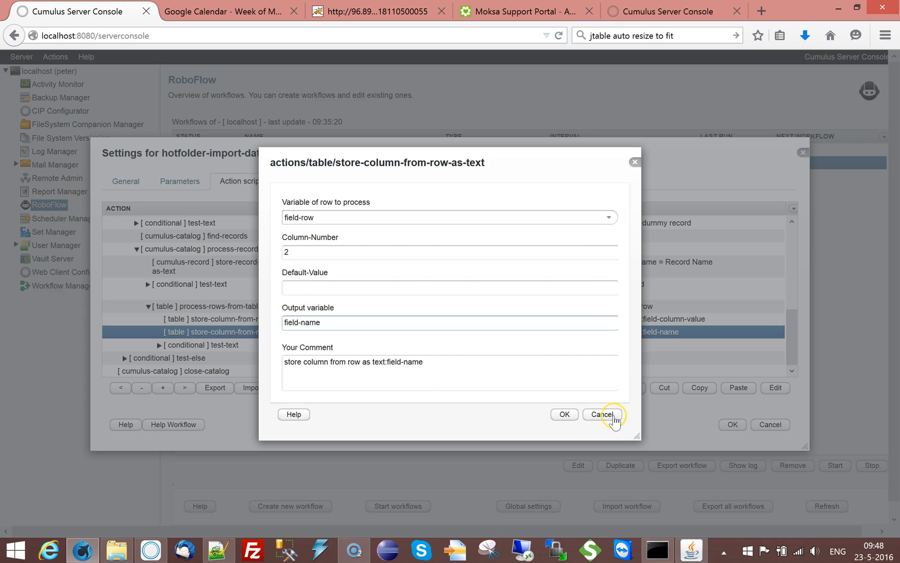
pyautogui.click(603, 414)
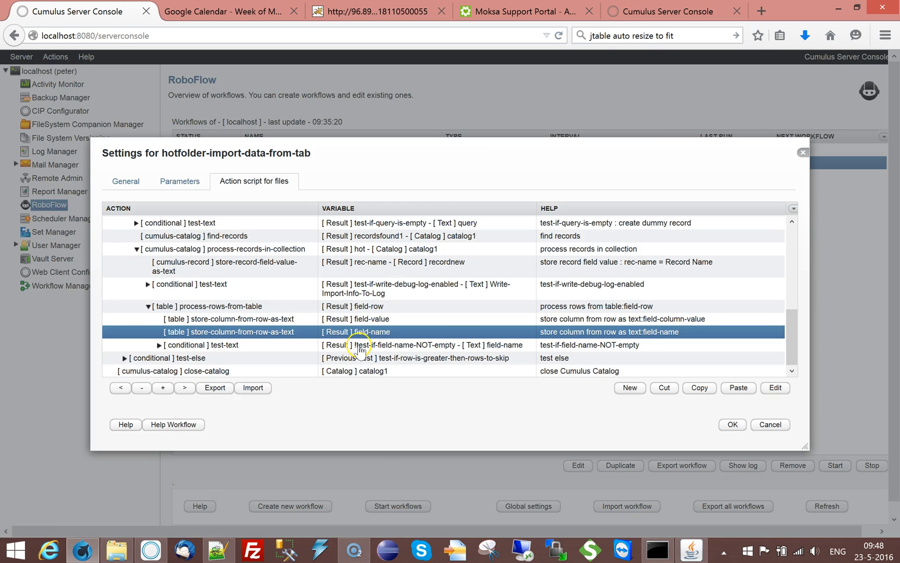
# Step: Expand the test-if-field-name-NOT-empty condition and its nested test-if-field-value-NOT-empty condition down to the set-record-field-value action
pyautogui.click(415, 344)
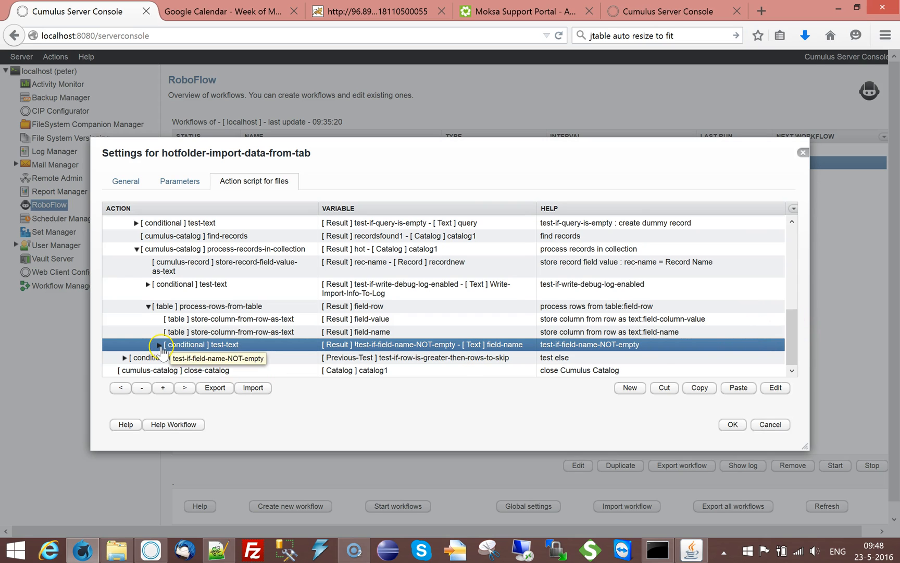
pyautogui.click(159, 345)
pyautogui.moveTo(795, 333); pyautogui.dragTo(794, 338)
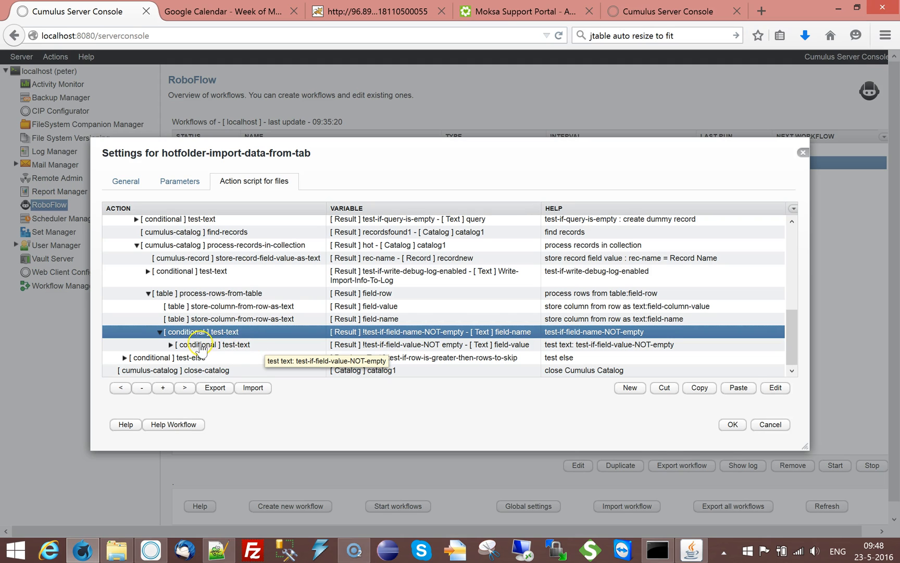
pyautogui.click(201, 347)
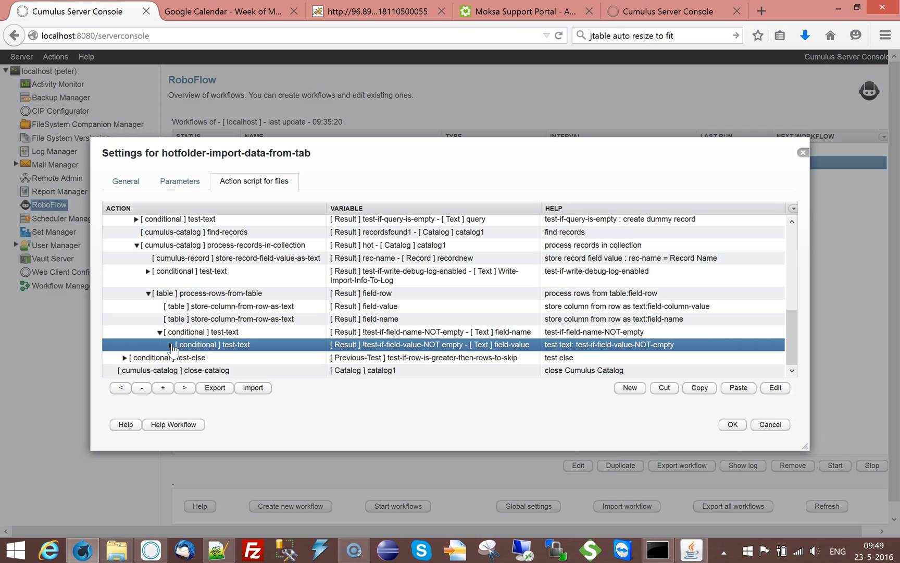
pyautogui.click(172, 345)
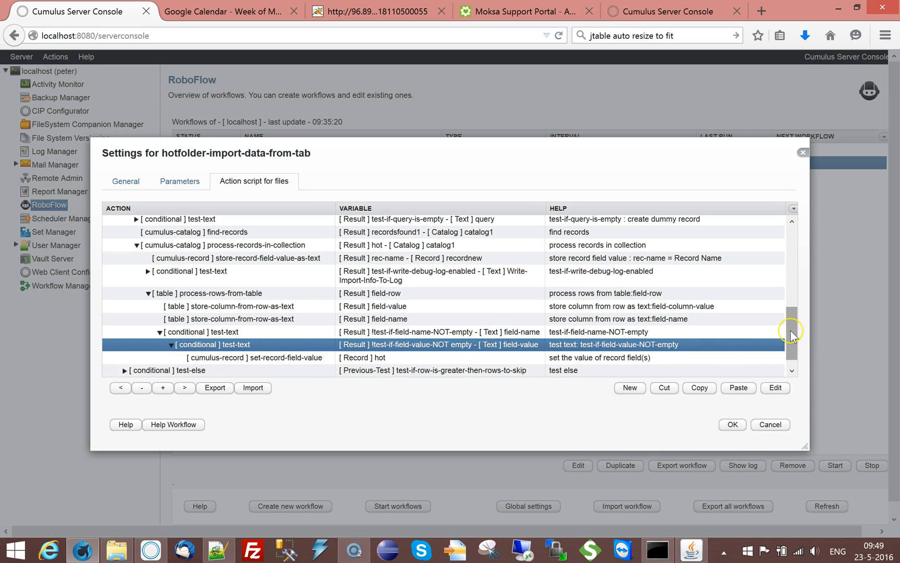
pyautogui.moveTo(795, 327); pyautogui.dragTo(796, 371)
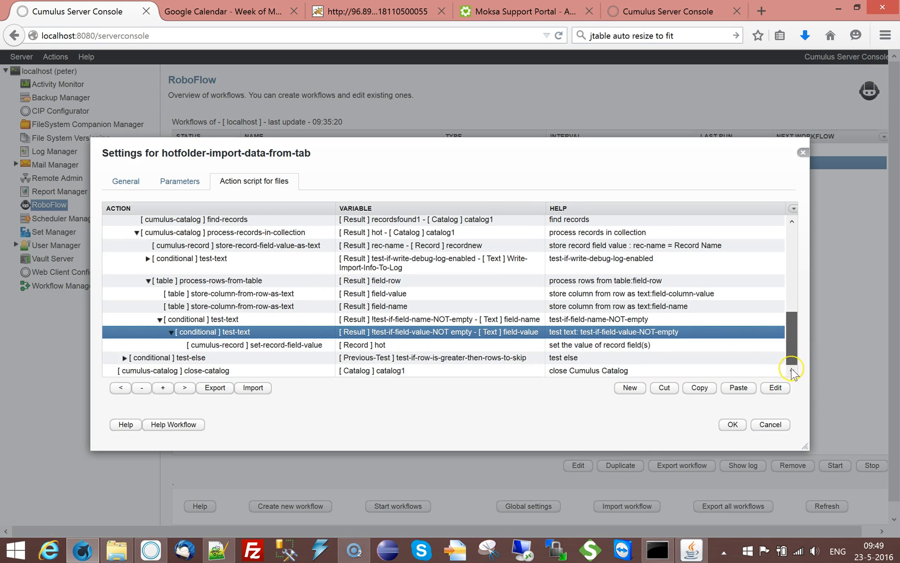
# Step: Inspect the field-value NOT-empty test's comparison text and negated output variable, and close it without changes
pyautogui.doubleClick(256, 334)
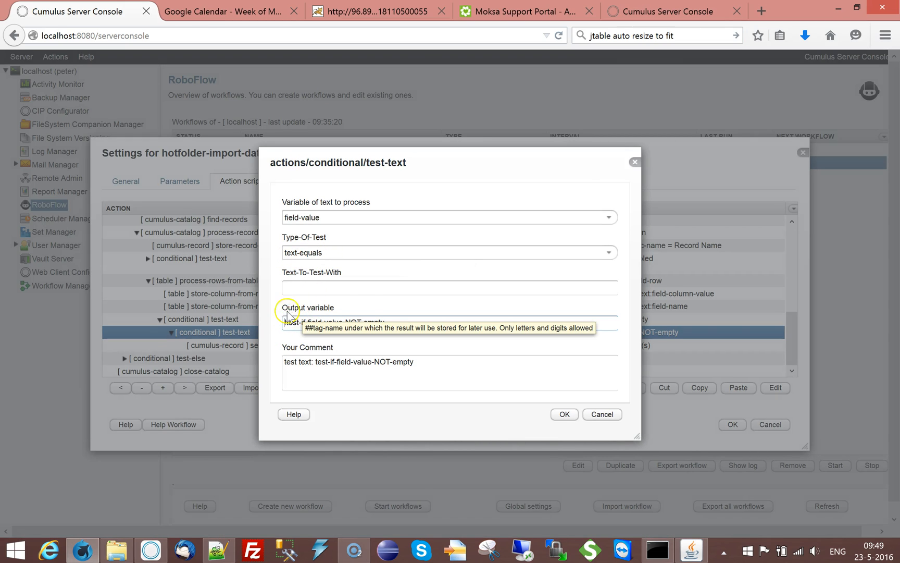
pyautogui.click(289, 288)
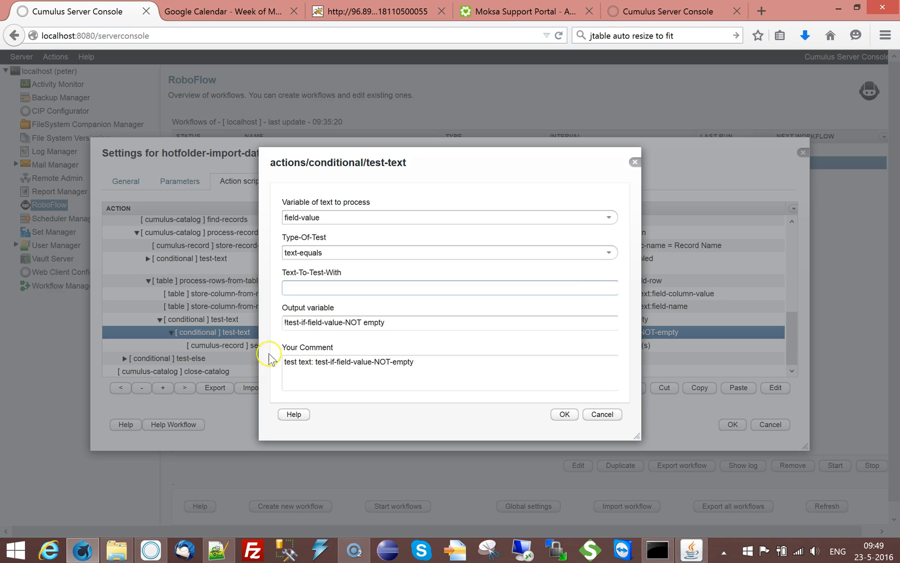
pyautogui.click(287, 323)
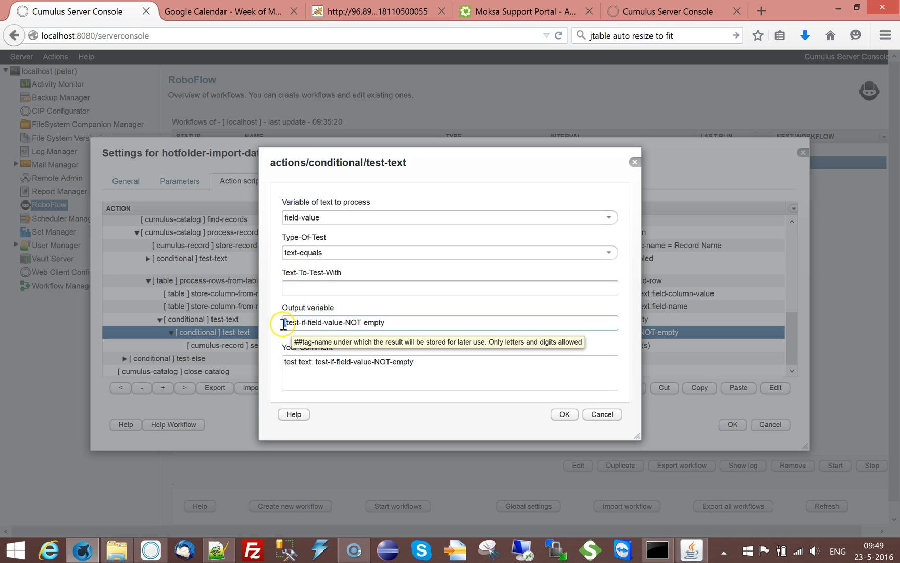
pyautogui.click(435, 418)
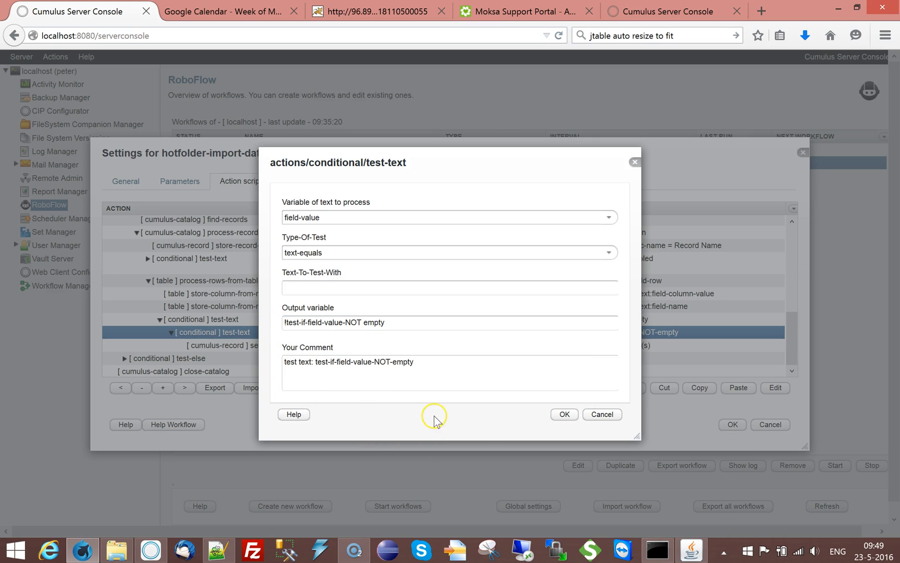
pyautogui.click(603, 416)
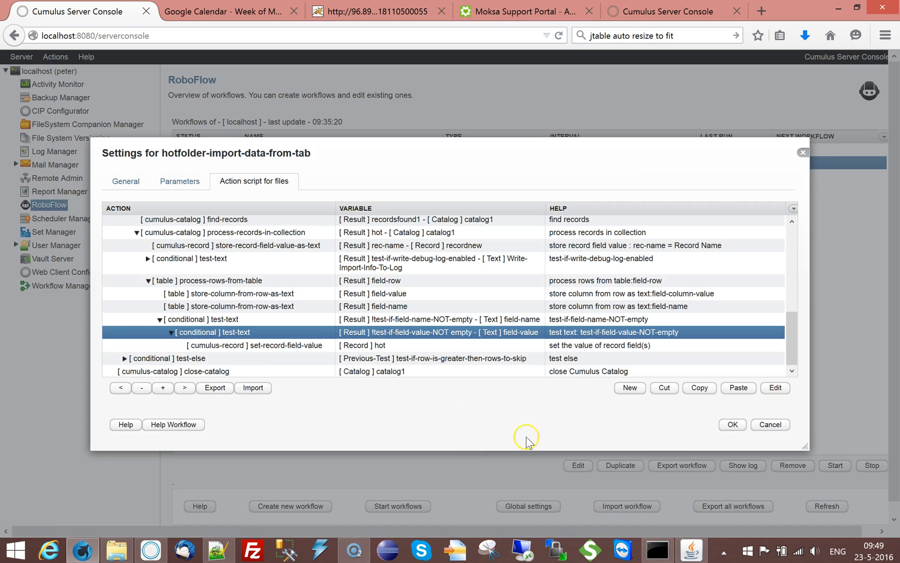
# Step: Inspect the set-record-field-value action's record, field-name and text variables, and close it without changes
pyautogui.click(252, 349)
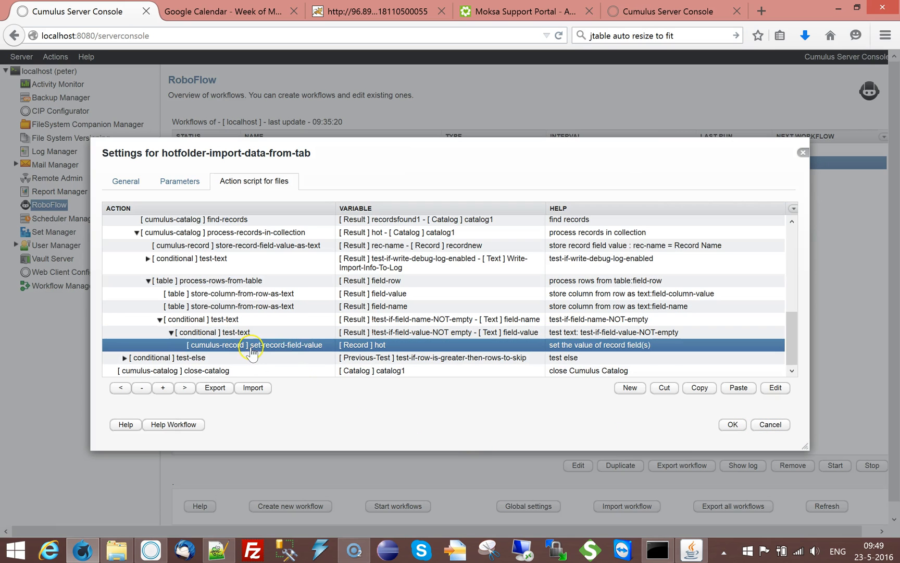
pyautogui.doubleClick(303, 348)
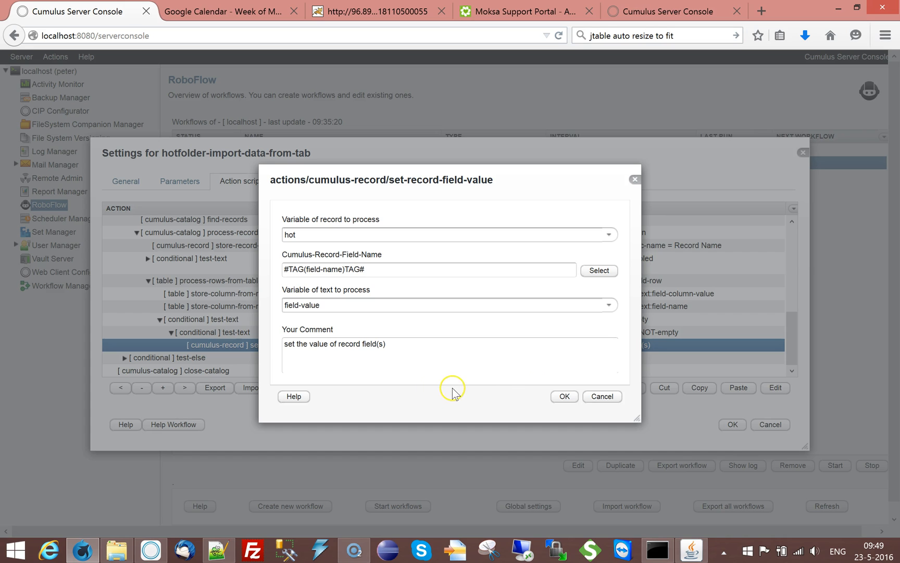
pyautogui.click(604, 397)
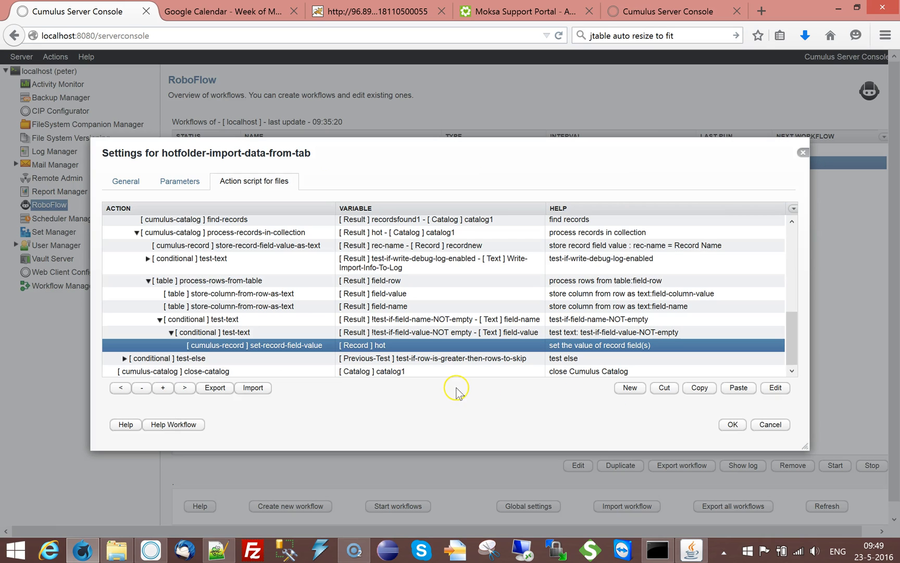
# Step: Collapse the import-row process-rows-from-table action and save the hotfolder-import-data-from-tab workflow
pyautogui.moveTo(791, 346); pyautogui.dragTo(793, 241)
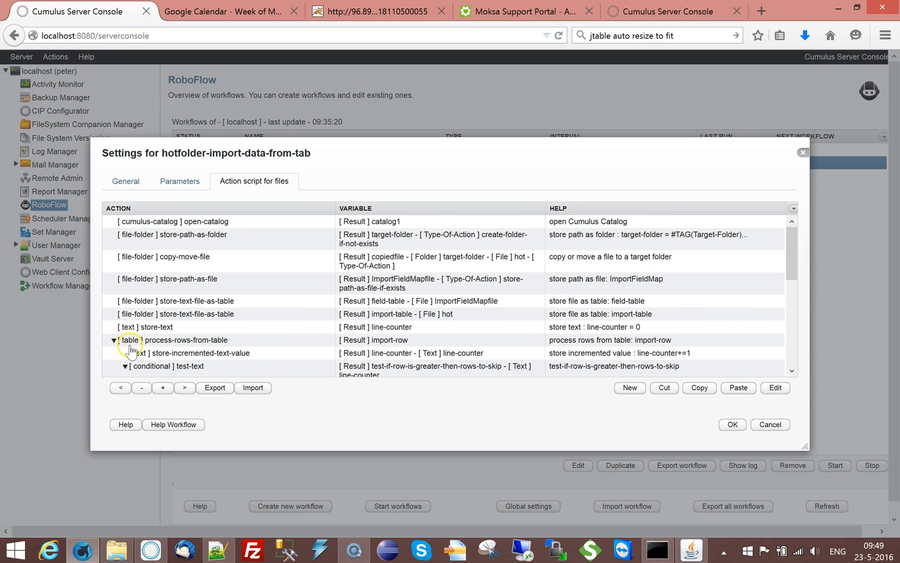
pyautogui.click(113, 340)
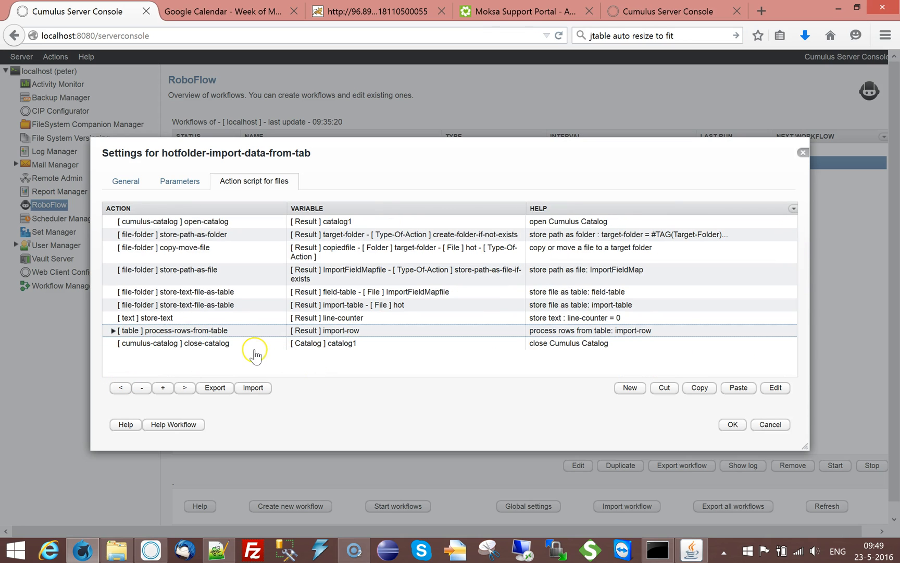
pyautogui.click(738, 421)
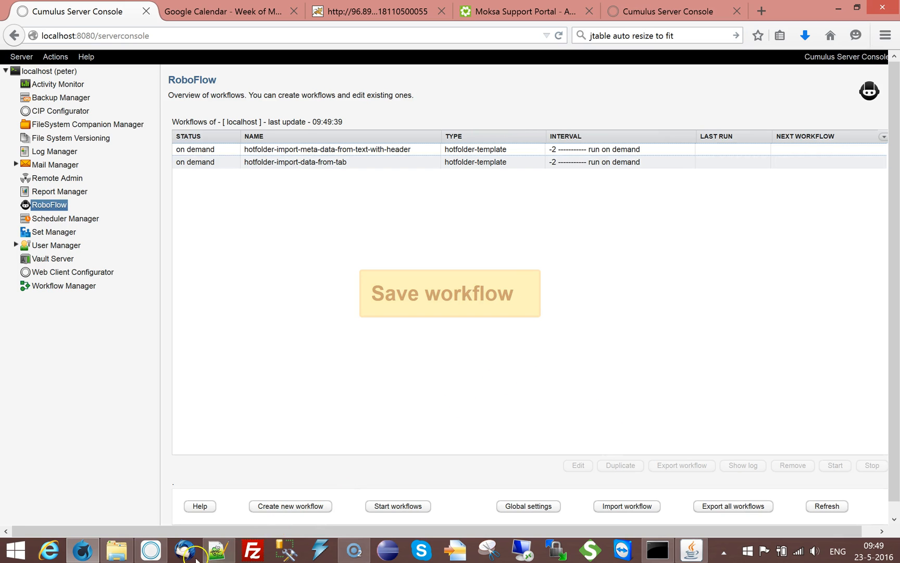
# Step: Switch to File Explorer and check the contents of the drop-tab folder inside Torino-Import-Meta-data
pyautogui.click(116, 550)
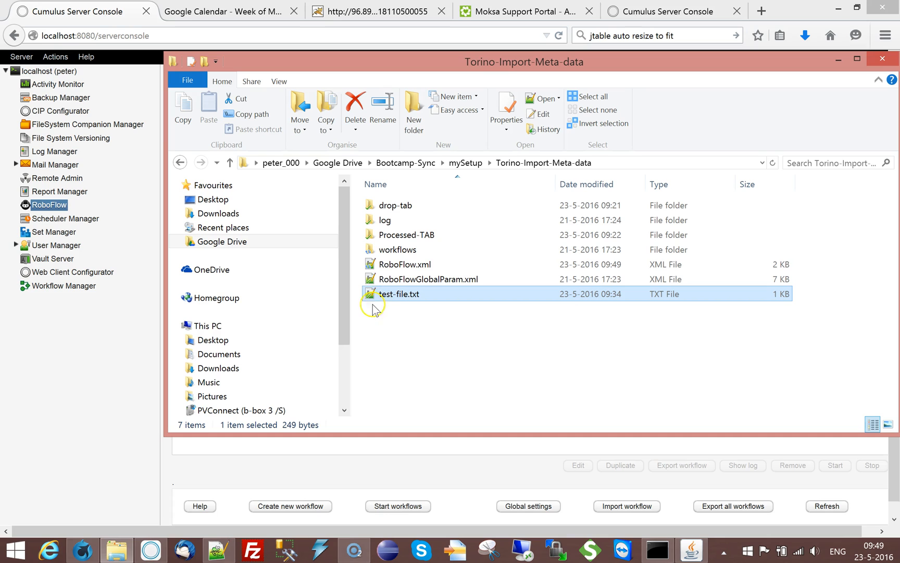
pyautogui.click(460, 335)
pyautogui.doubleClick(375, 205)
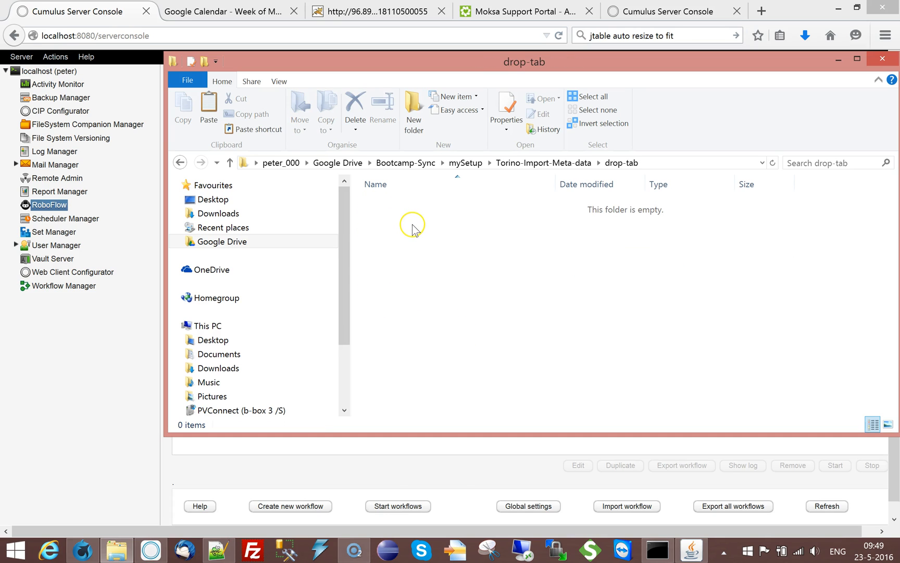
# Step: Return to the Cumulus Server Console and start the hotfolder-import-data-from-tab workflow
pyautogui.click(96, 401)
pyautogui.click(341, 166)
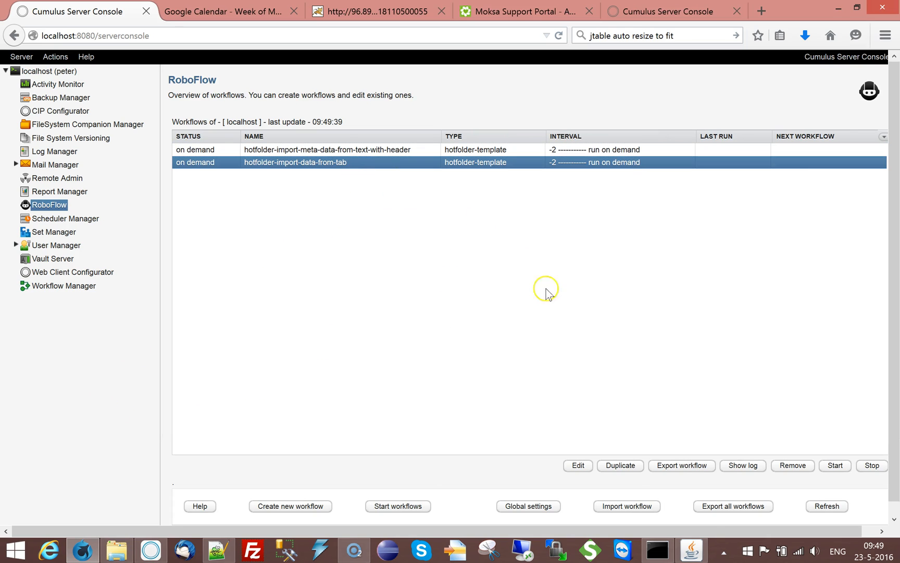
pyautogui.click(836, 466)
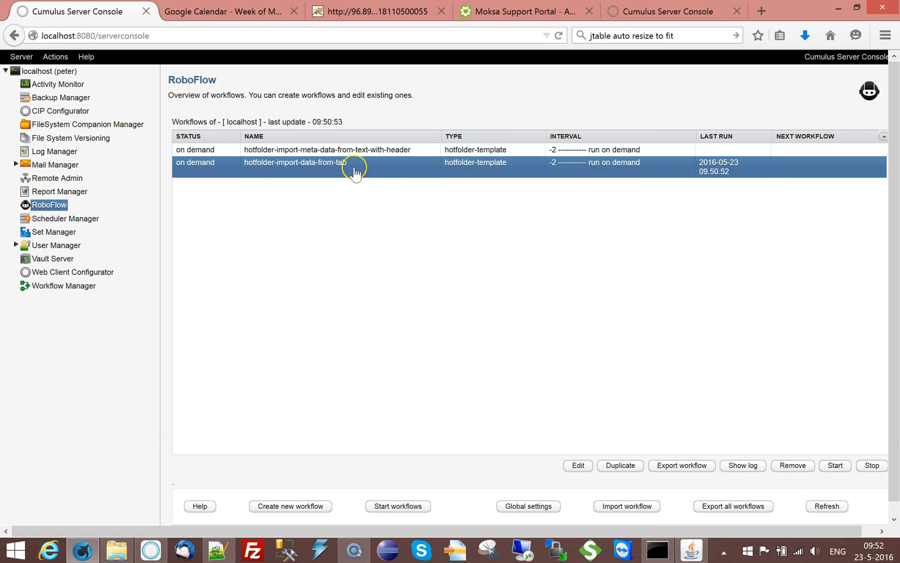
# Step: Run the hotfolder-import-data-from-tab workflow and open its log at the latest entries
pyautogui.click(839, 467)
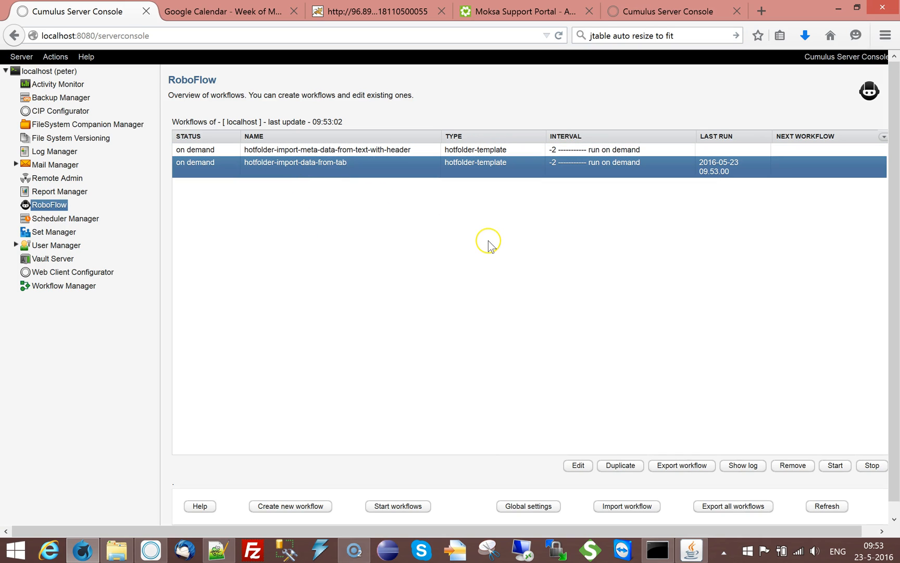
pyautogui.click(749, 466)
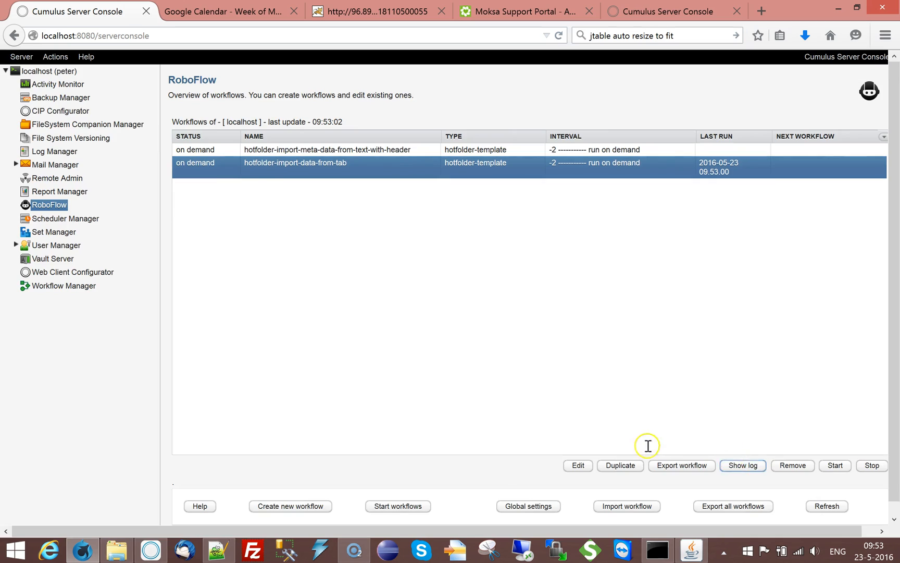
pyautogui.moveTo(780, 249); pyautogui.dragTo(782, 414)
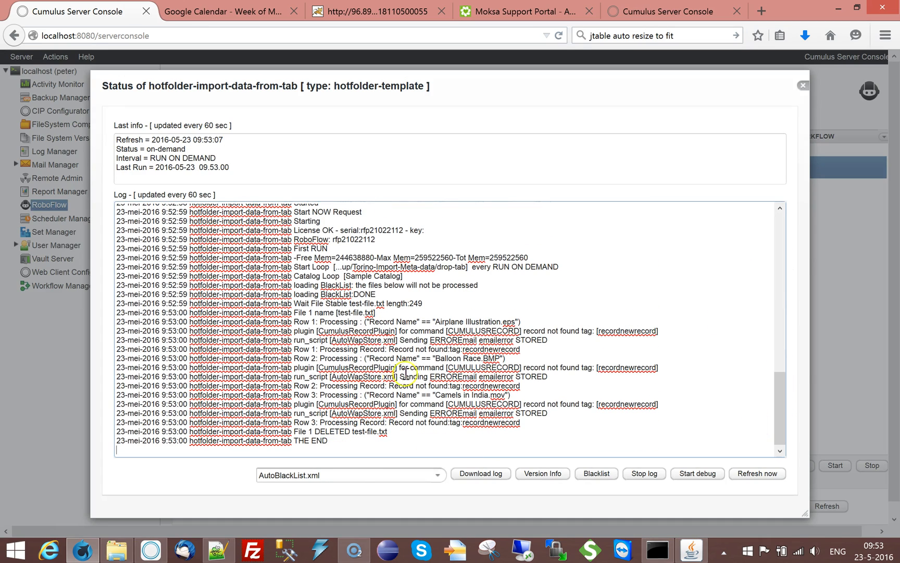
# Step: Examine the log entries for test-file.txt, its row processing and the recordnewrecord tag, and close the log
pyautogui.moveTo(297, 312); pyautogui.dragTo(388, 312)
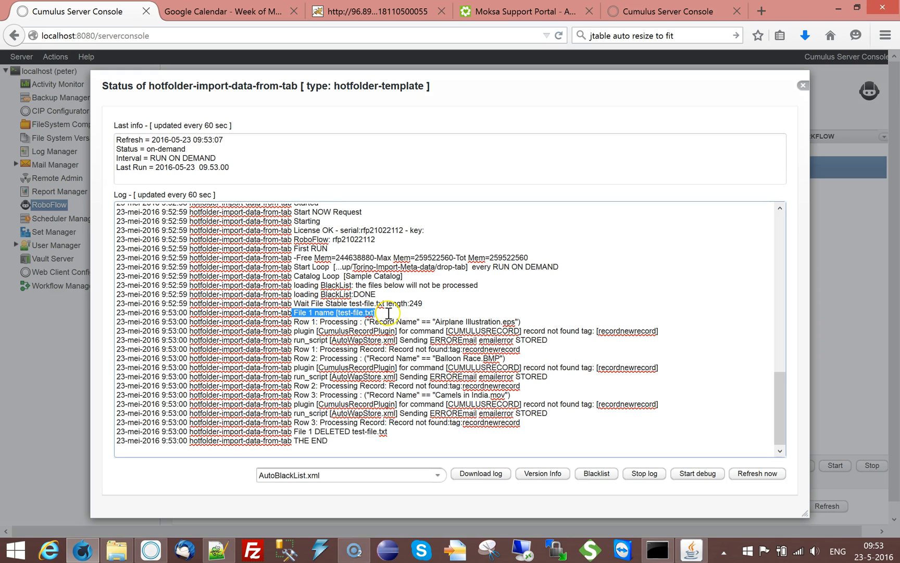
pyautogui.click(305, 319)
pyautogui.doubleClick(295, 322)
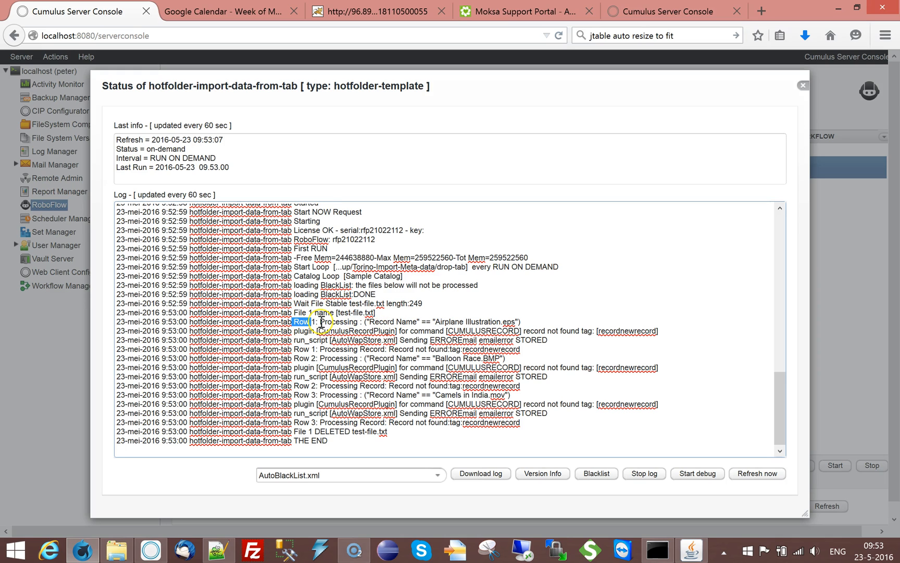
pyautogui.moveTo(326, 321); pyautogui.dragTo(534, 322)
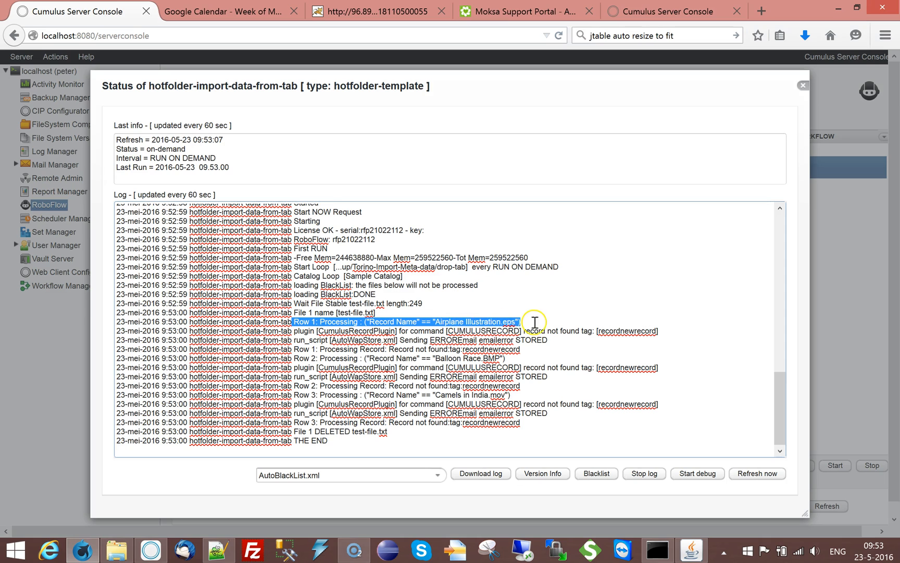
pyautogui.click(535, 322)
pyautogui.moveTo(294, 331); pyautogui.dragTo(658, 331)
pyautogui.doubleClick(611, 331)
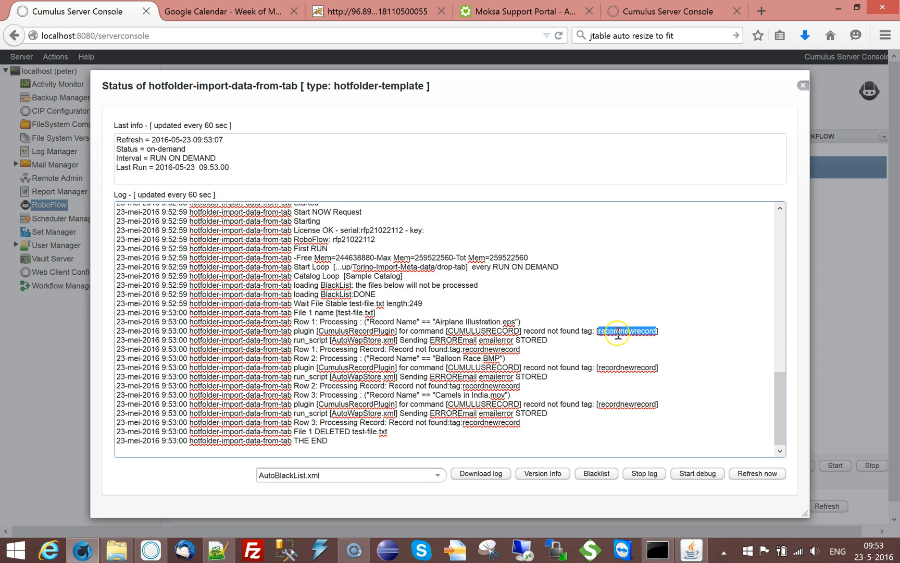
pyautogui.click(690, 288)
pyautogui.doubleClick(632, 333)
pyautogui.click(683, 327)
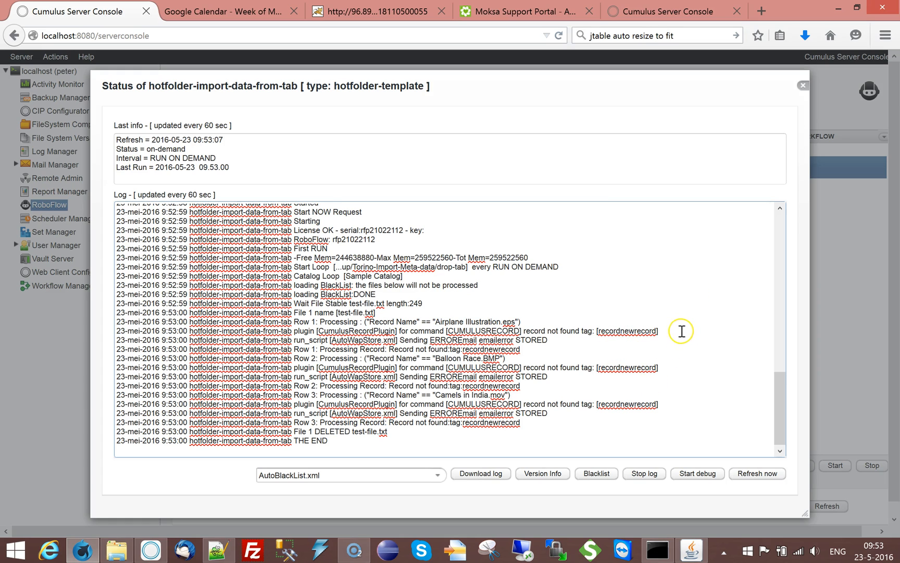
pyautogui.moveTo(292, 332); pyautogui.dragTo(509, 333)
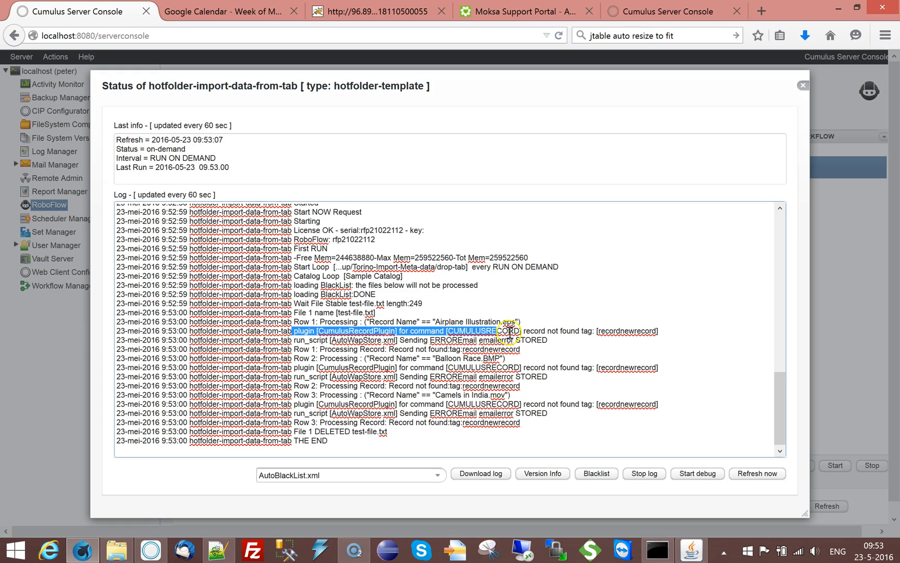
pyautogui.doubleClick(625, 331)
pyautogui.click(687, 333)
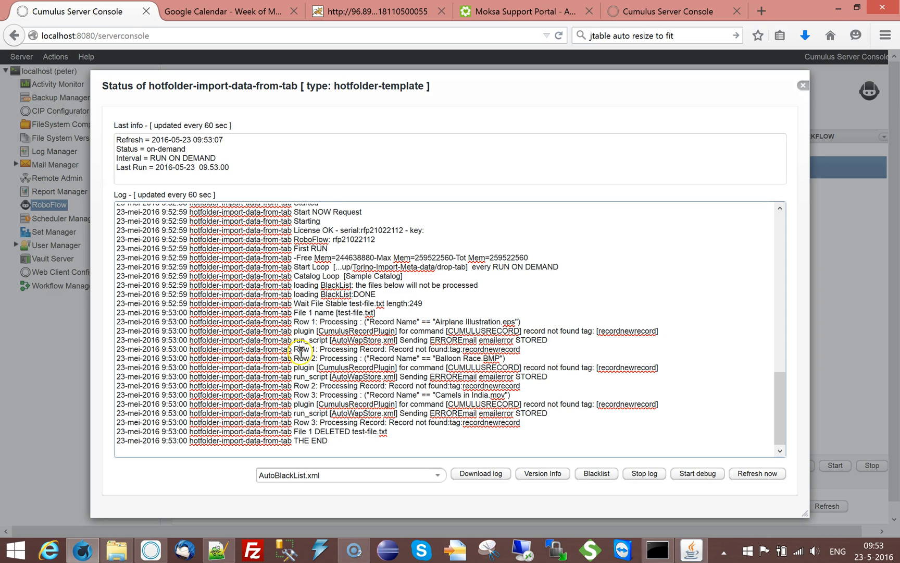
pyautogui.moveTo(301, 353); pyautogui.dragTo(493, 360)
pyautogui.click(802, 85)
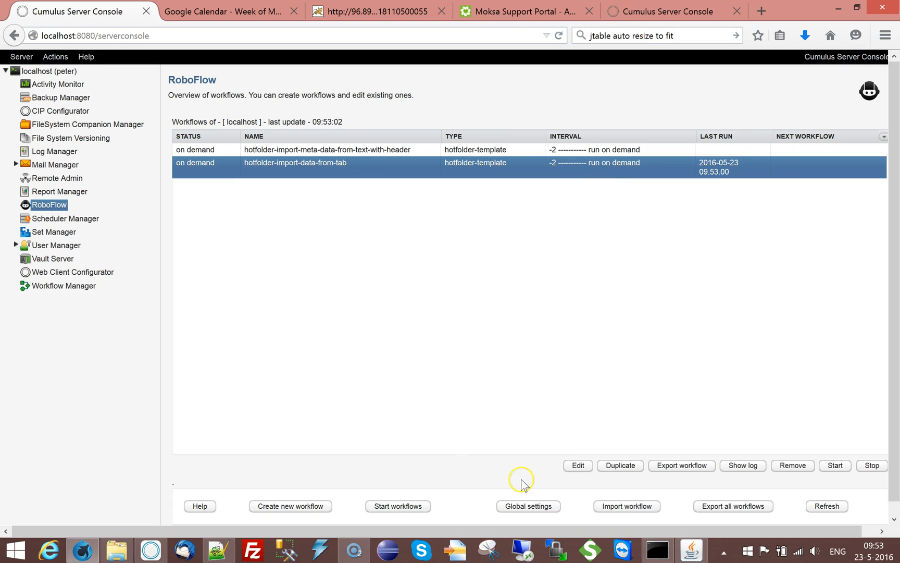
# Step: Open the hotfolder-import-data-from-tab action script for files and expand the import-row loop and its rows-to-skip test
pyautogui.click(577, 466)
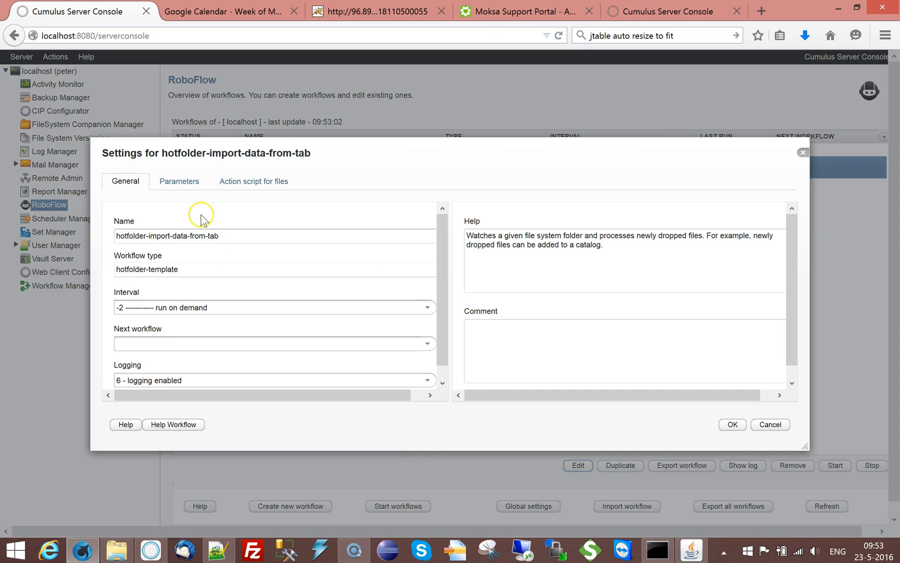
pyautogui.click(186, 183)
pyautogui.click(263, 182)
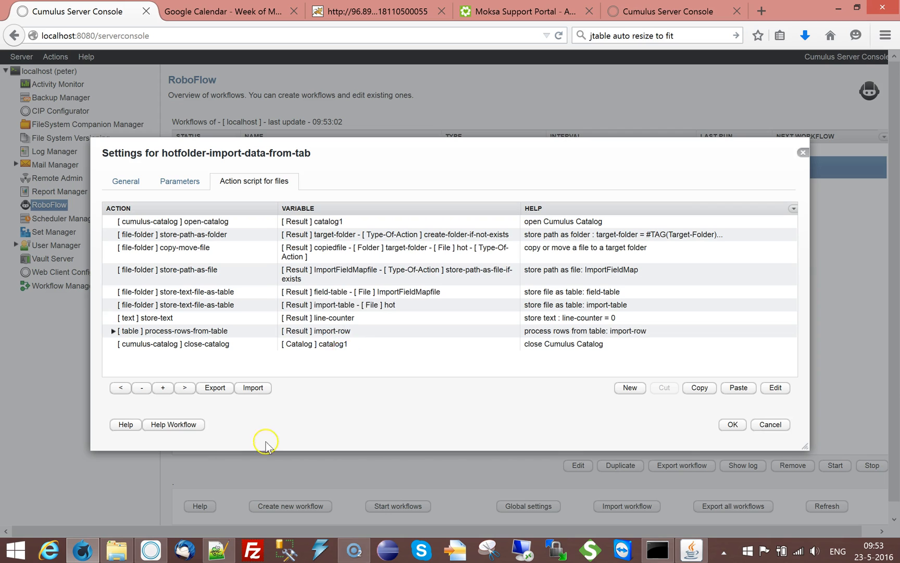
pyautogui.click(113, 331)
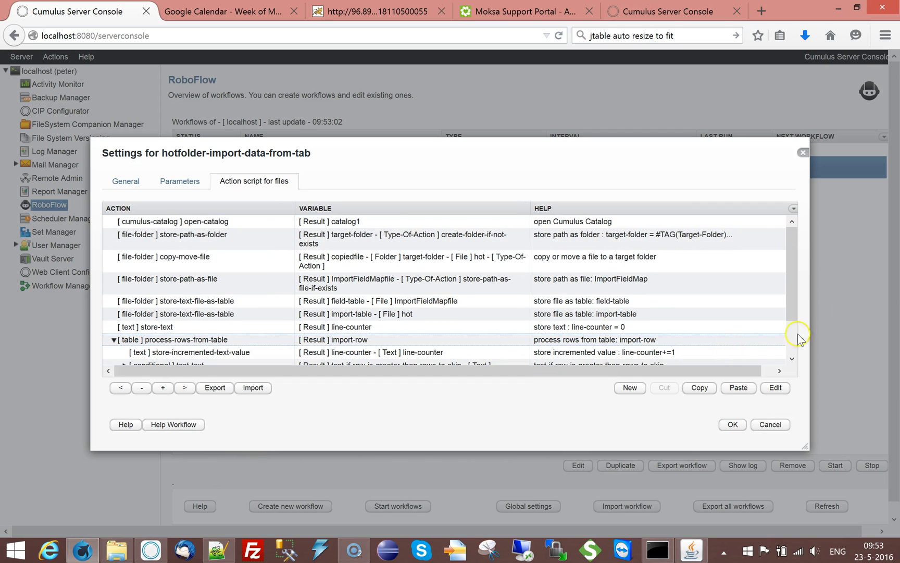
pyautogui.moveTo(793, 254); pyautogui.dragTo(796, 331)
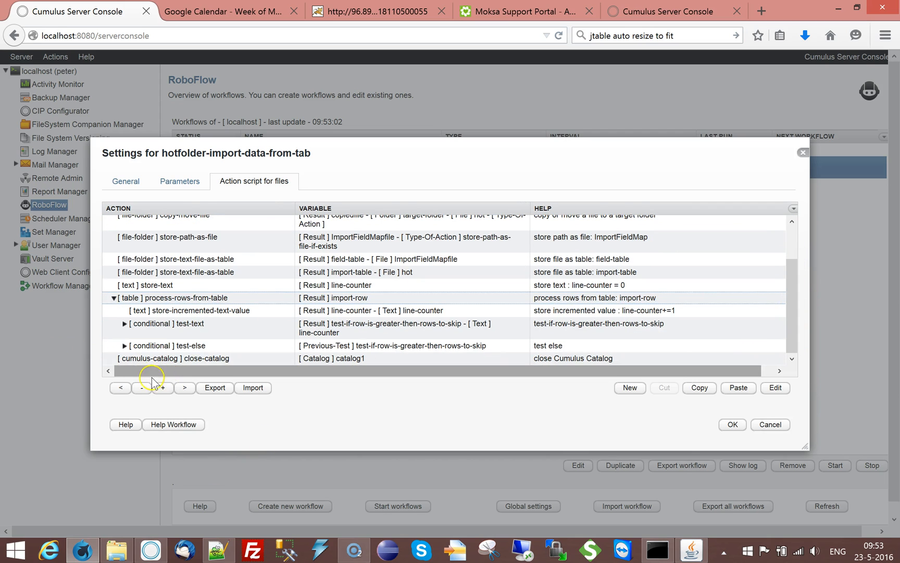
pyautogui.click(124, 324)
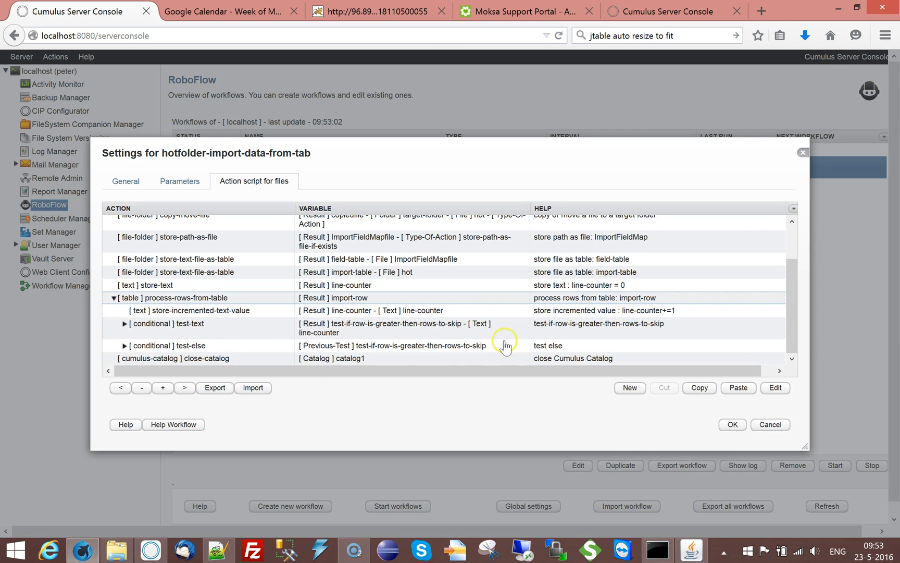
pyautogui.click(162, 387)
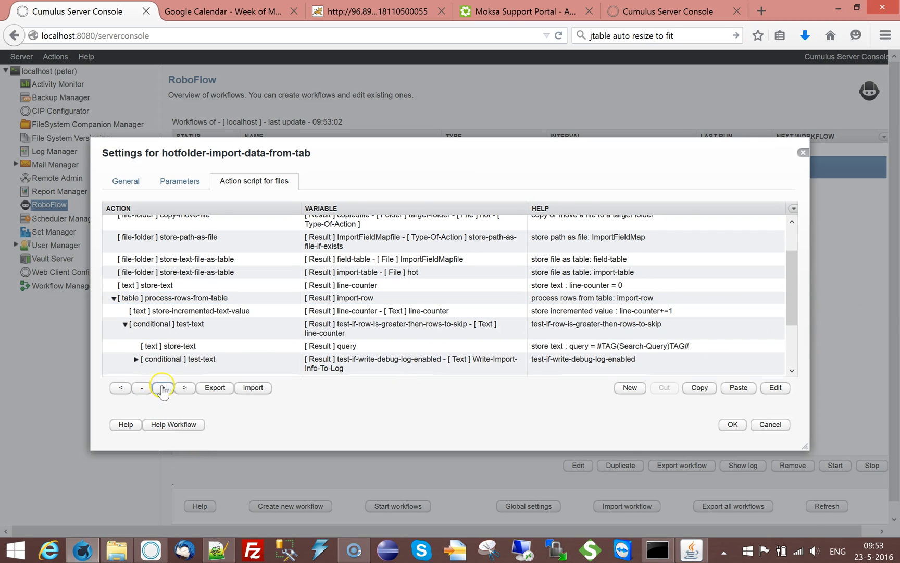
# Step: Inspect the catalog and output variables of the process-records-in-collection action, and close it without changes
pyautogui.moveTo(232, 154); pyautogui.dragTo(202, 67)
pyautogui.moveTo(767, 221); pyautogui.dragTo(767, 269)
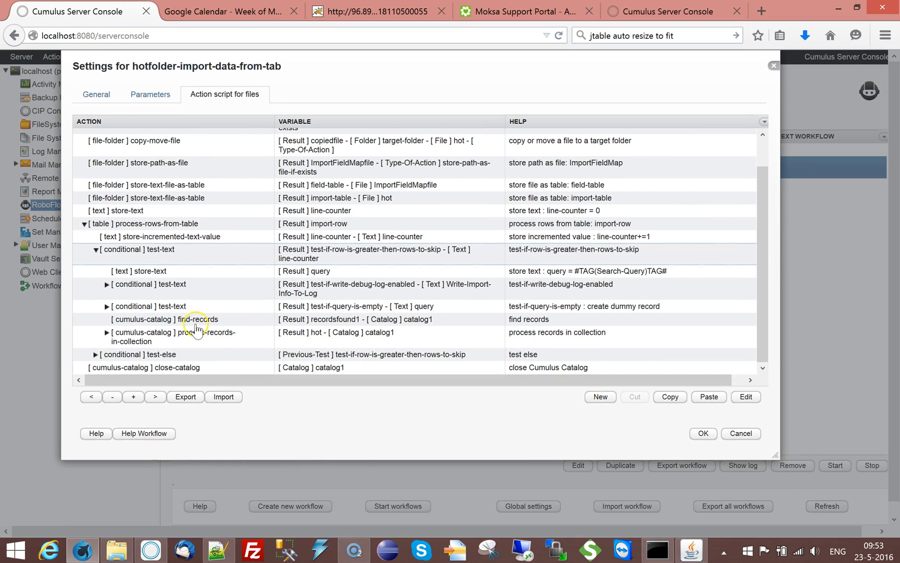
pyautogui.click(289, 336)
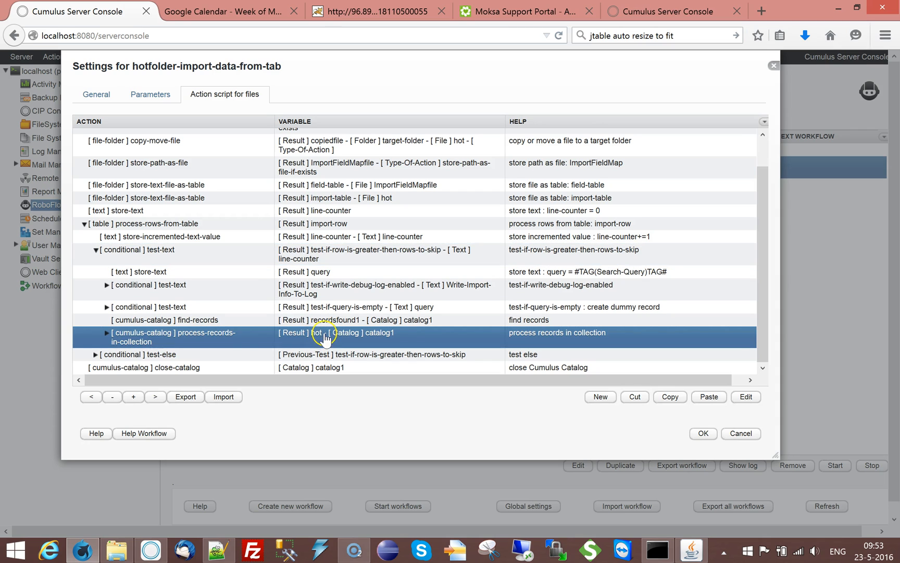
pyautogui.doubleClick(202, 337)
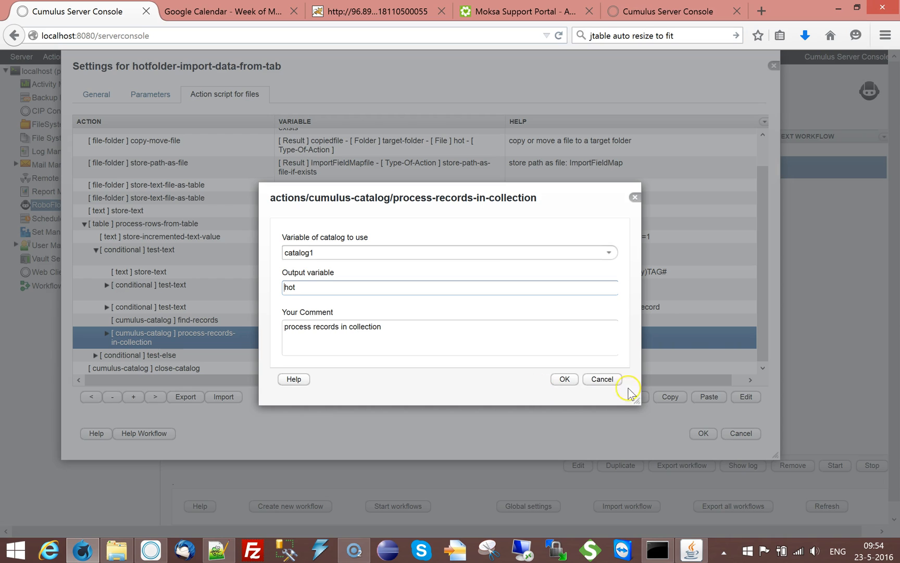
pyautogui.click(603, 380)
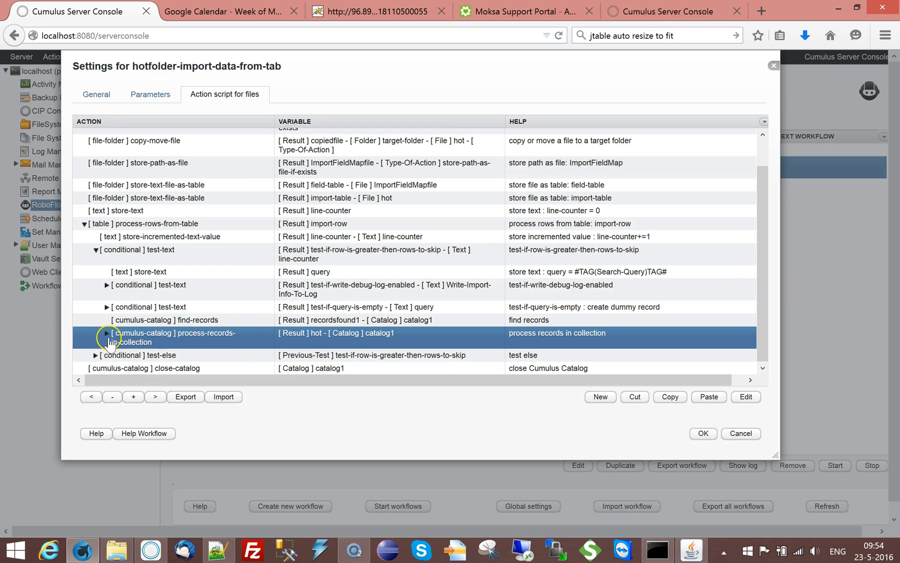
# Step: Set the record variable of the store-record-field-value-as-text action inside process-records-in-collection to hot
pyautogui.click(106, 333)
pyautogui.moveTo(762, 301); pyautogui.dragTo(765, 348)
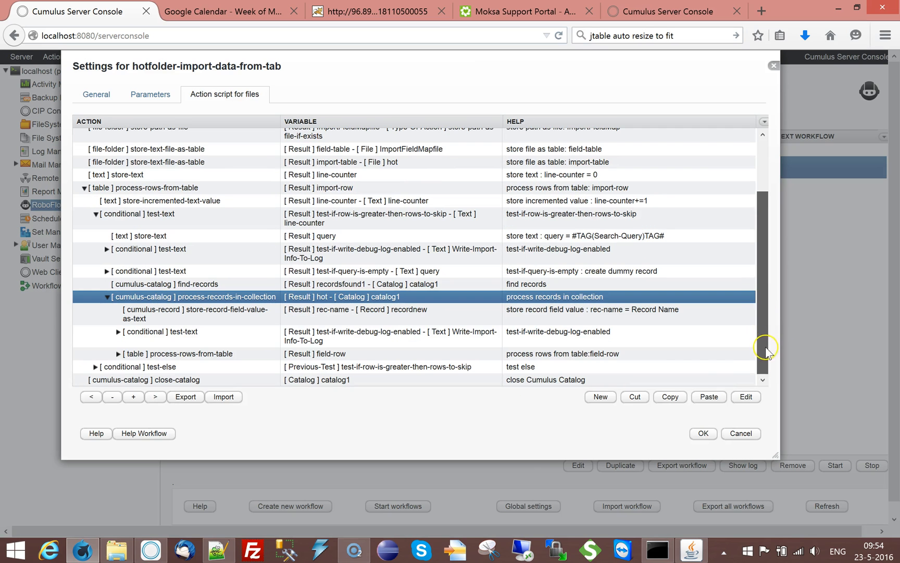
pyautogui.doubleClick(356, 319)
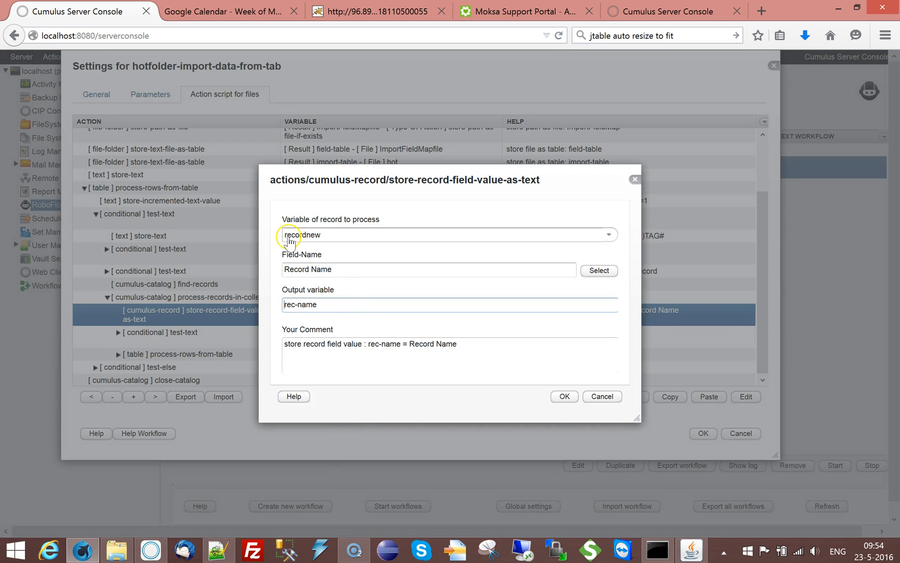
pyautogui.click(606, 235)
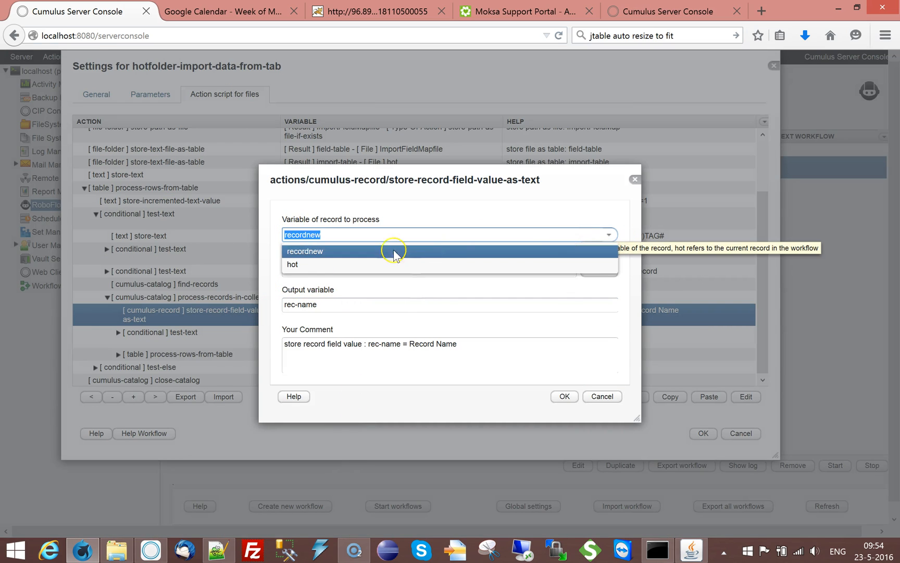
pyautogui.click(293, 262)
pyautogui.click(564, 396)
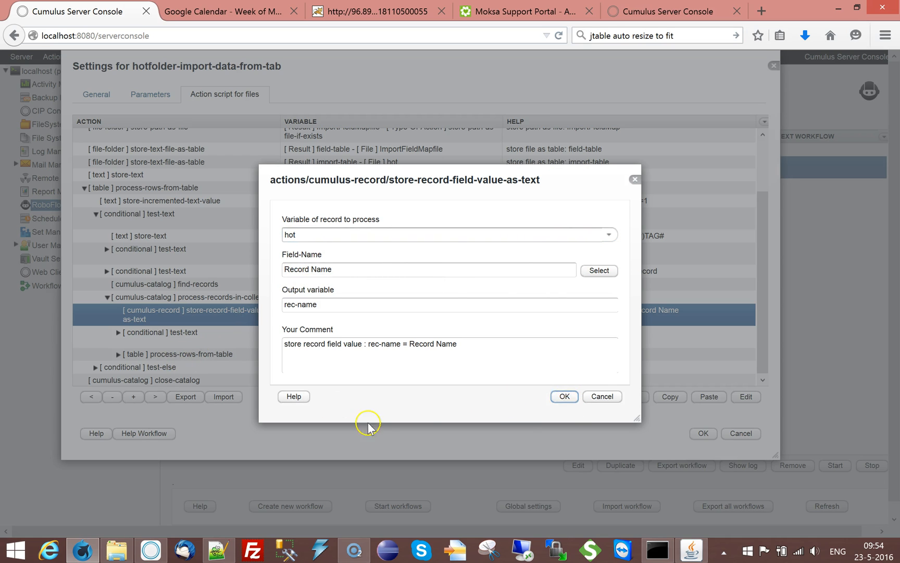
# Step: Check the set-record-field-value action nested in the field-row loop without changing it, and save the workflow
pyautogui.moveTo(758, 259); pyautogui.dragTo(772, 357)
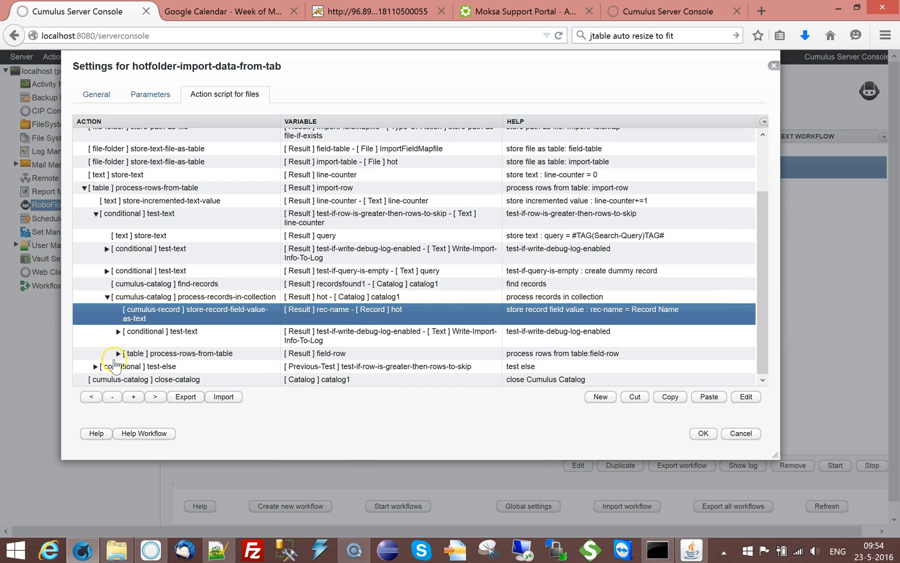
pyautogui.click(119, 354)
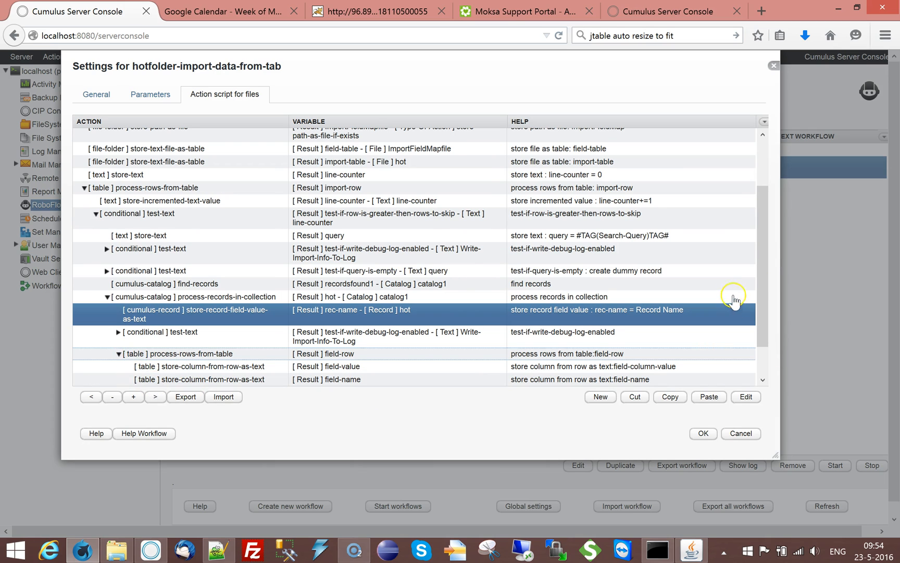
pyautogui.moveTo(765, 288); pyautogui.dragTo(766, 349)
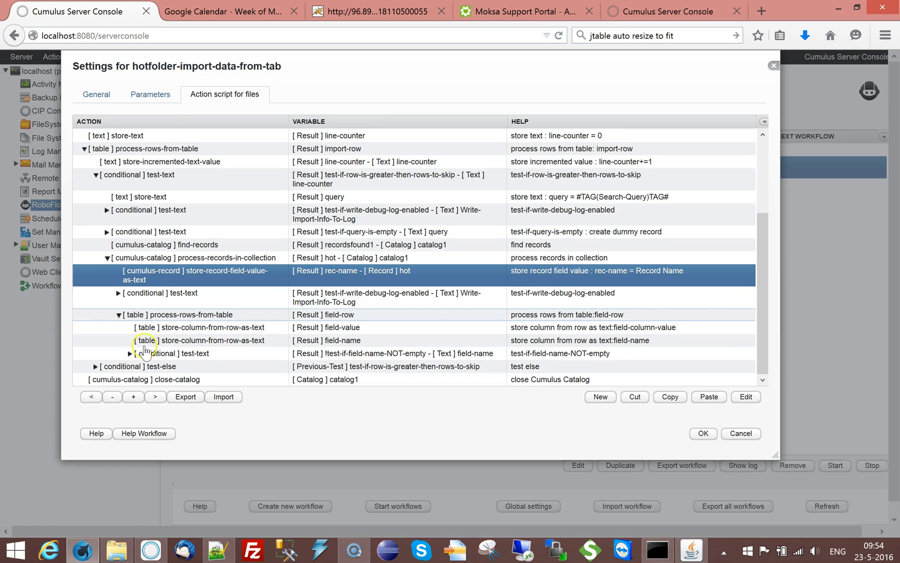
pyautogui.click(129, 353)
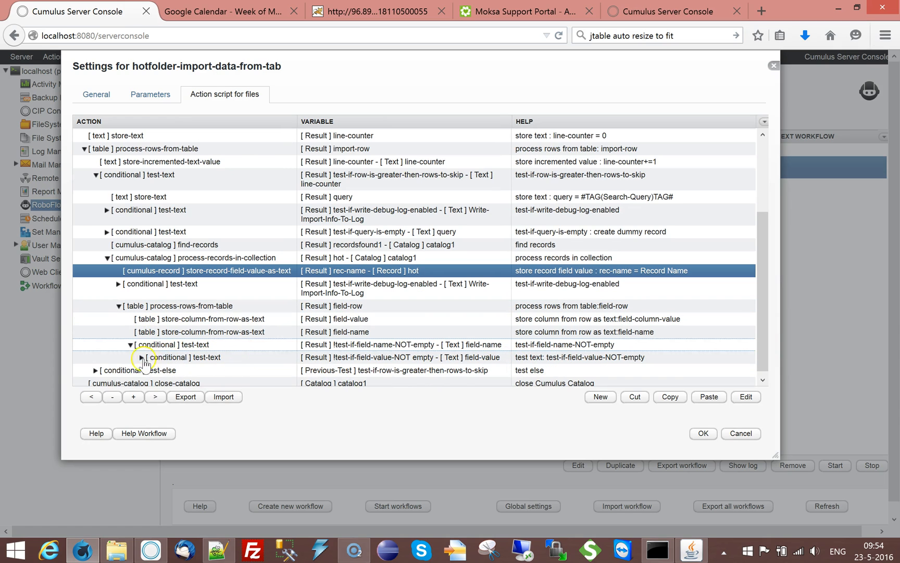
pyautogui.click(141, 357)
pyautogui.doubleClick(274, 370)
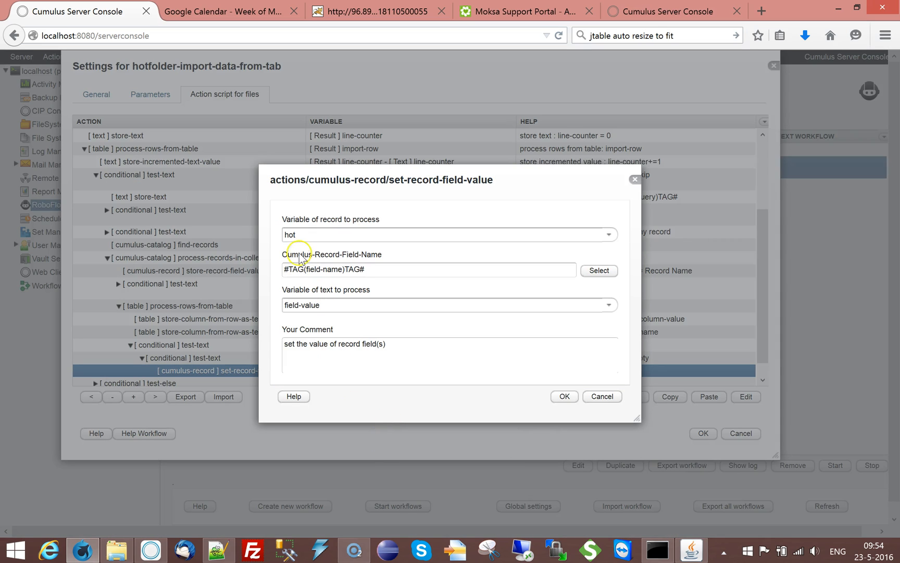
pyautogui.click(603, 397)
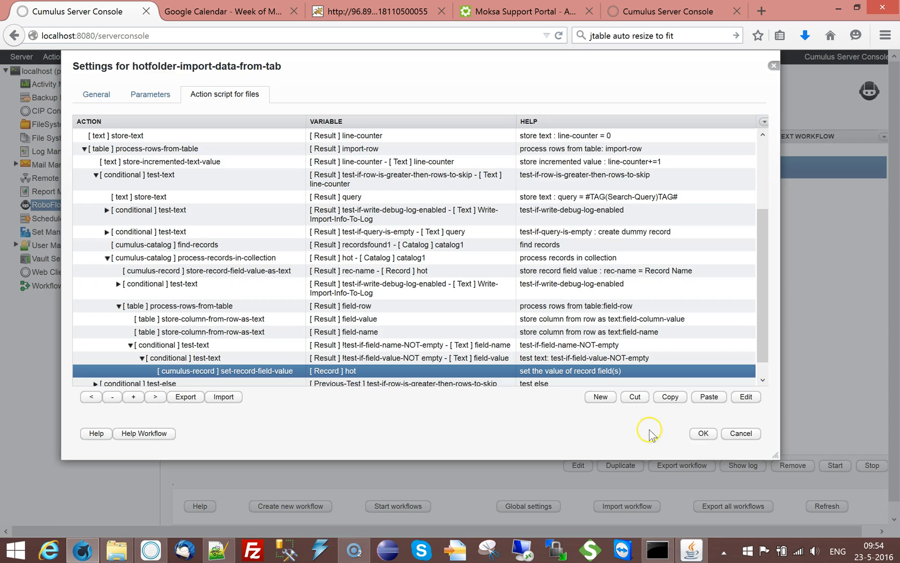
pyautogui.click(703, 434)
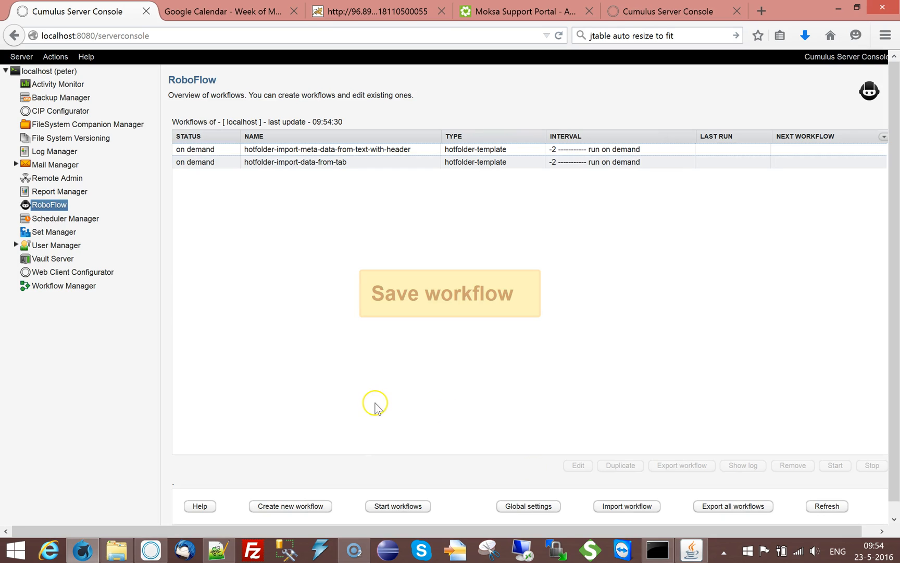
# Step: In File Explorer, check the Processed-TAB folder and copy test-file.txt from Torino-Import-Meta-data into the drop-tab folder
pyautogui.click(117, 550)
pyautogui.click(537, 163)
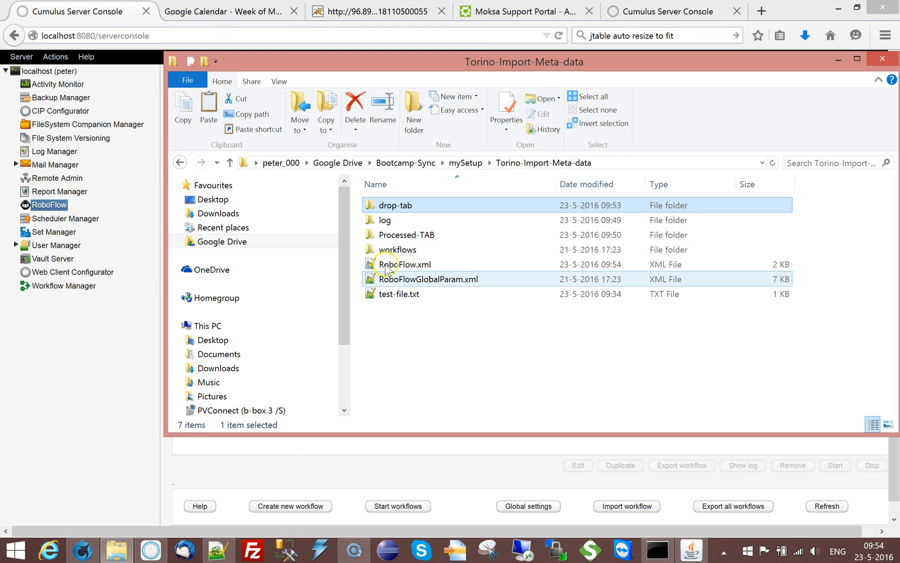
pyautogui.doubleClick(409, 235)
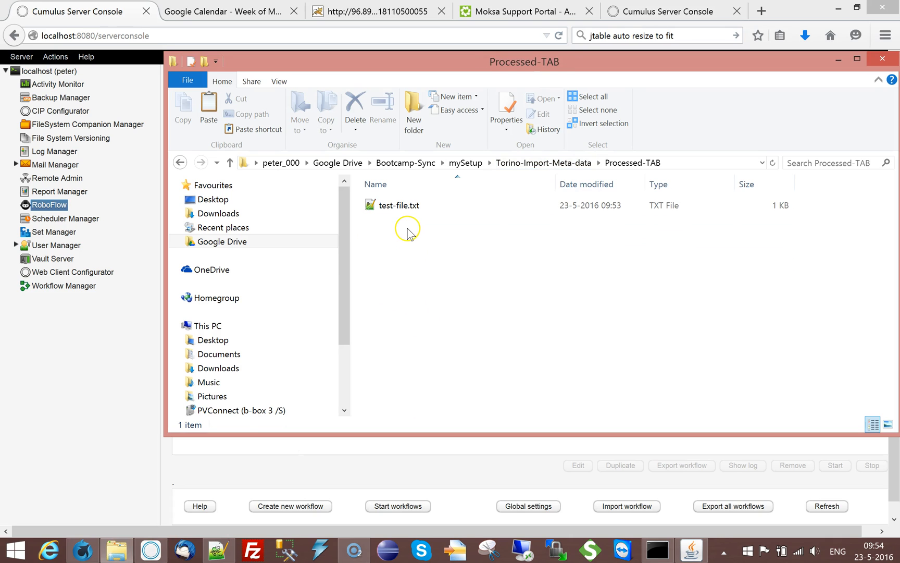
pyautogui.click(523, 164)
pyautogui.click(383, 296)
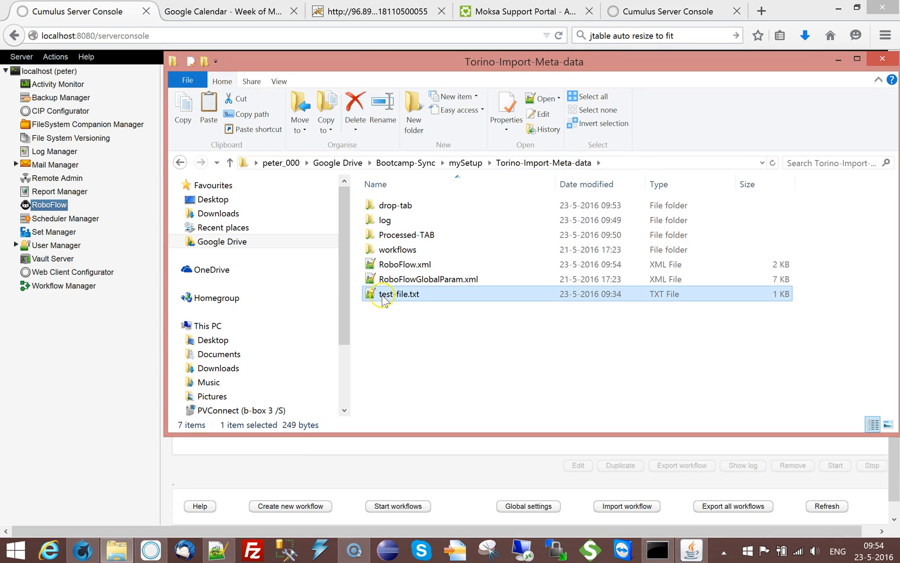
pyautogui.doubleClick(417, 207)
pyautogui.hotkey('ctrl', 'v')
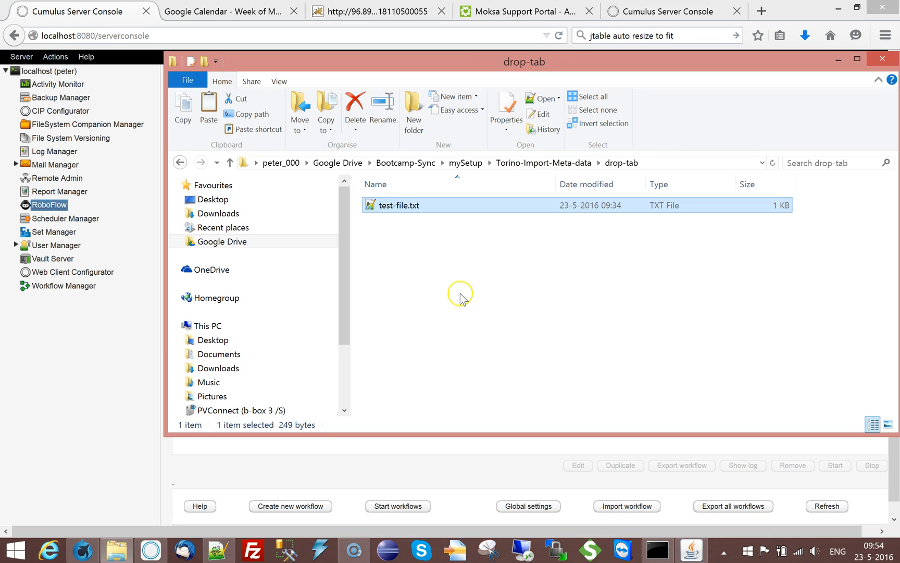
# Step: Return to the Cumulus Server Console and start the hotfolder-import-data-from-tab workflow
pyautogui.click(80, 357)
pyautogui.click(307, 167)
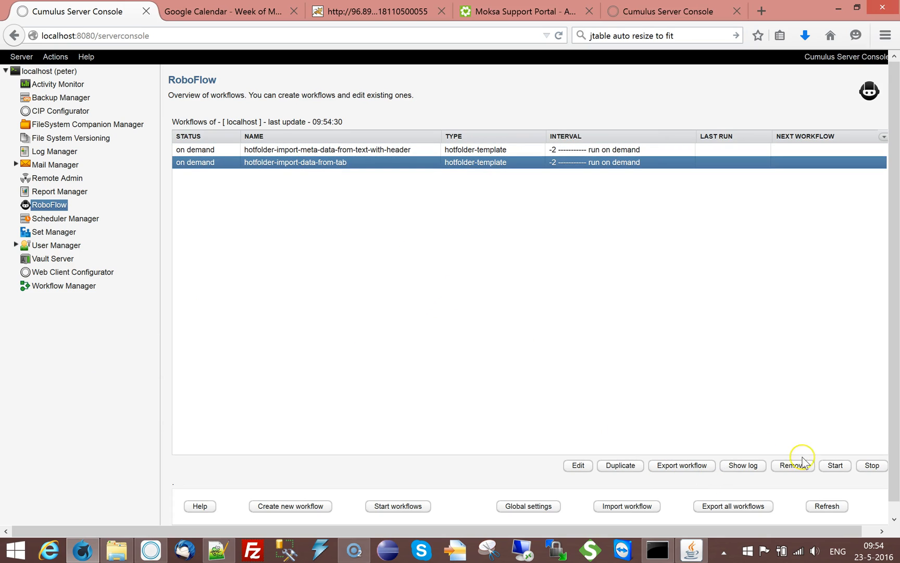
pyautogui.click(833, 465)
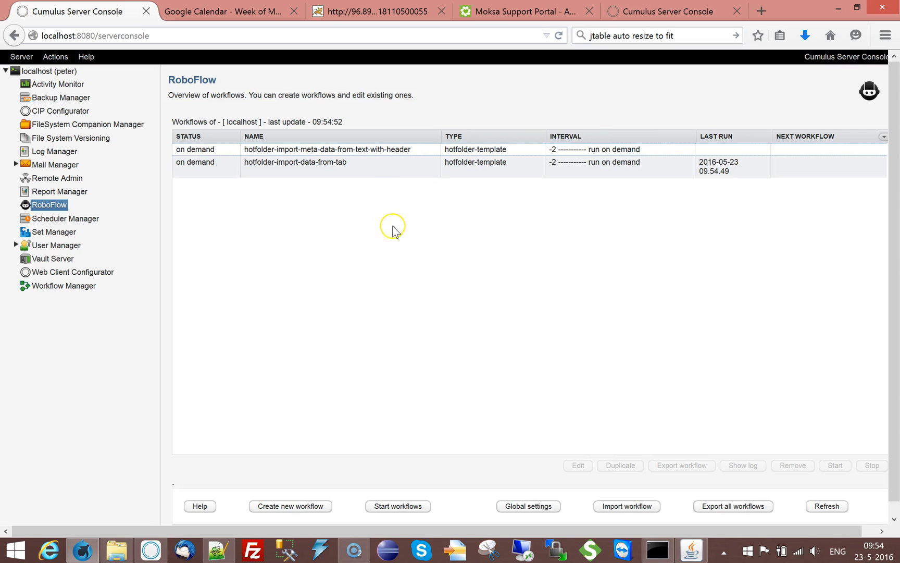
# Step: Review the log of the hotfolder-import-data-from-tab workflow for the processed rows, and close it
pyautogui.click(377, 166)
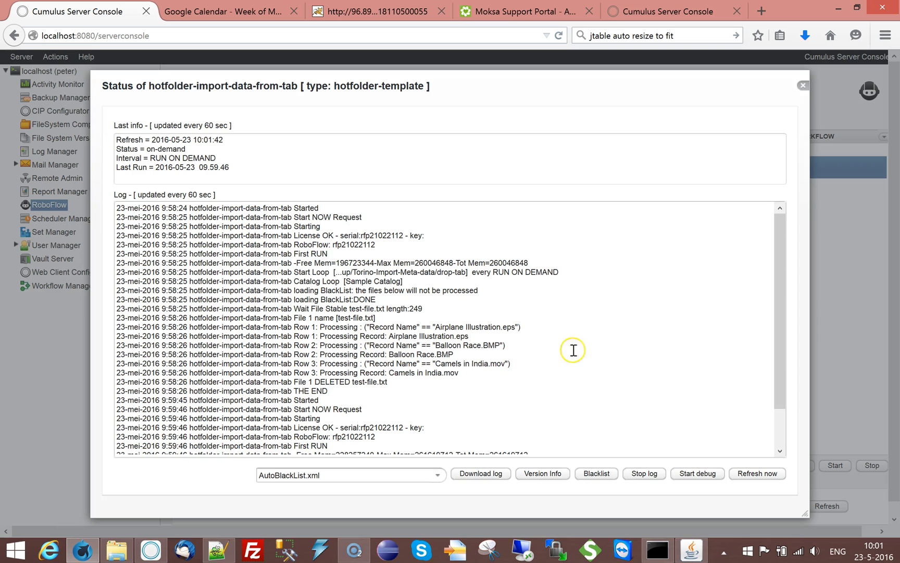
pyautogui.moveTo(776, 257); pyautogui.dragTo(748, 235)
pyautogui.moveTo(295, 327); pyautogui.dragTo(532, 384)
pyautogui.click(802, 86)
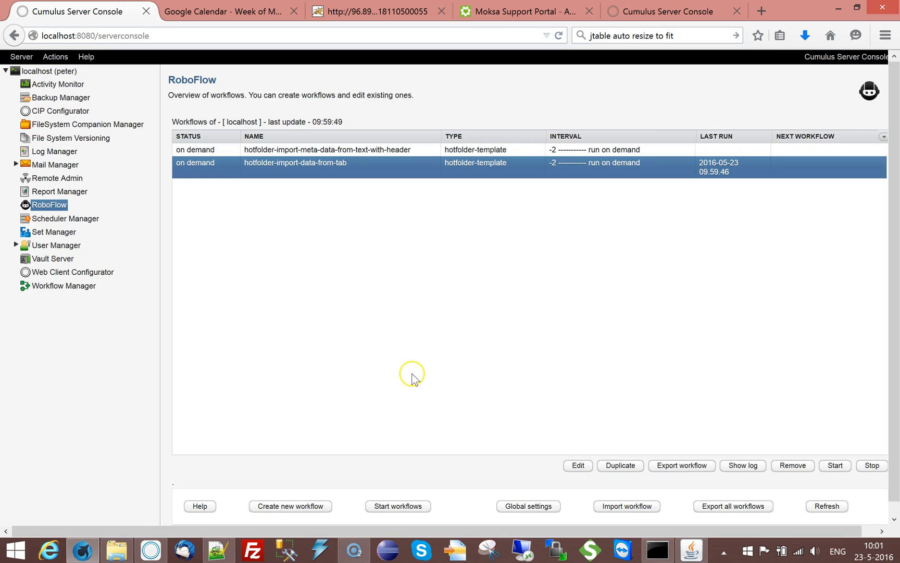
# Step: In the Cumulus client, check the notes, keywords and categories of Airplane Illustration.eps, and close its information window
pyautogui.click(151, 549)
pyautogui.doubleClick(338, 169)
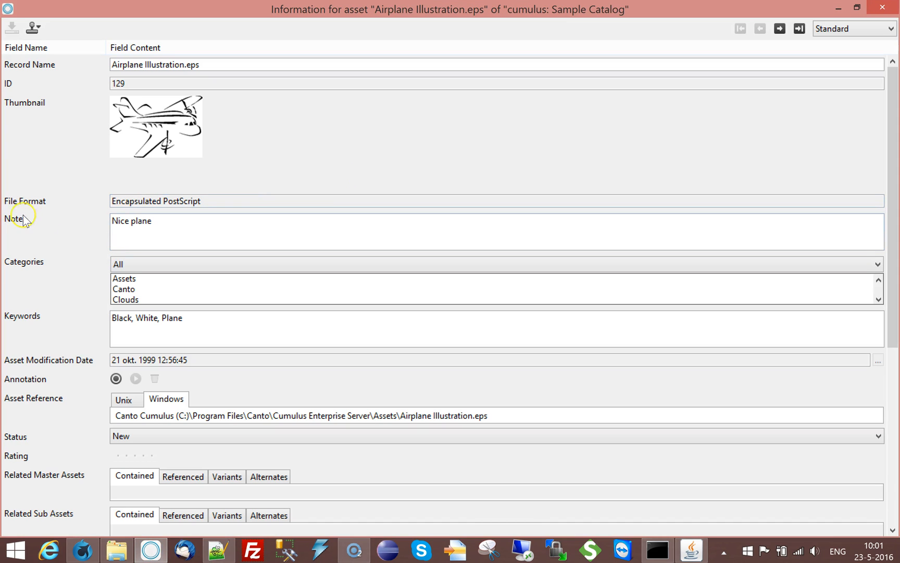
pyautogui.moveTo(157, 220); pyautogui.dragTo(59, 259)
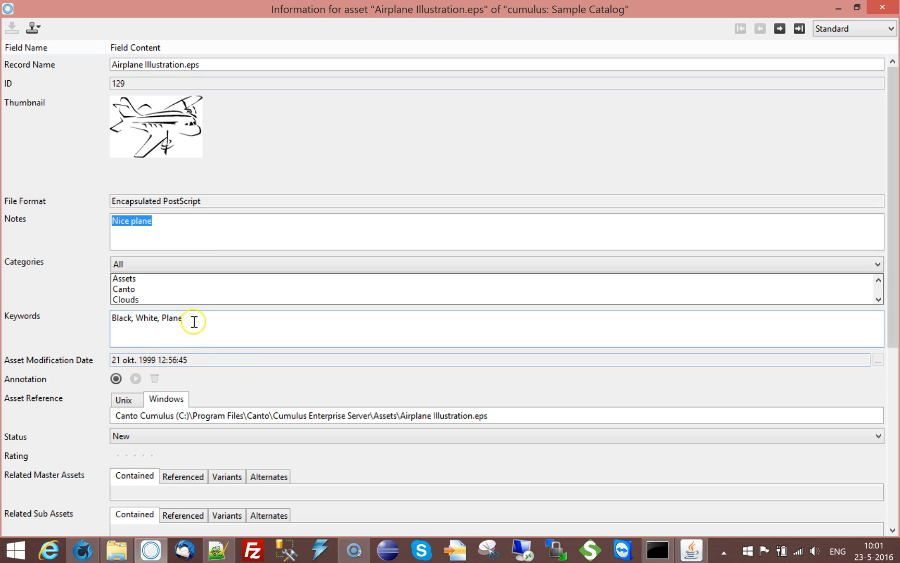
pyautogui.moveTo(194, 321); pyautogui.dragTo(7, 369)
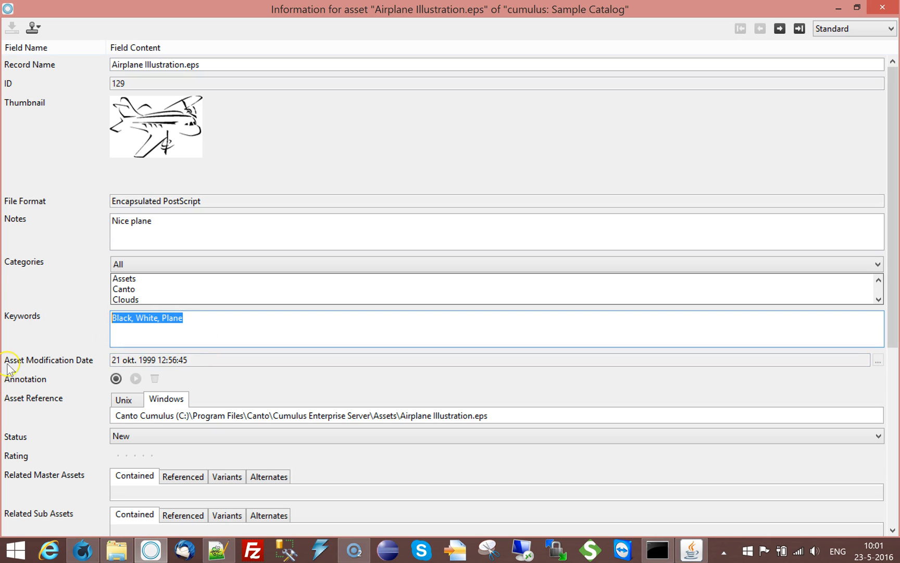
pyautogui.click(126, 293)
pyautogui.scroll(-3, 130, 290)
pyautogui.scroll(-1, 136, 288)
pyautogui.click(133, 289)
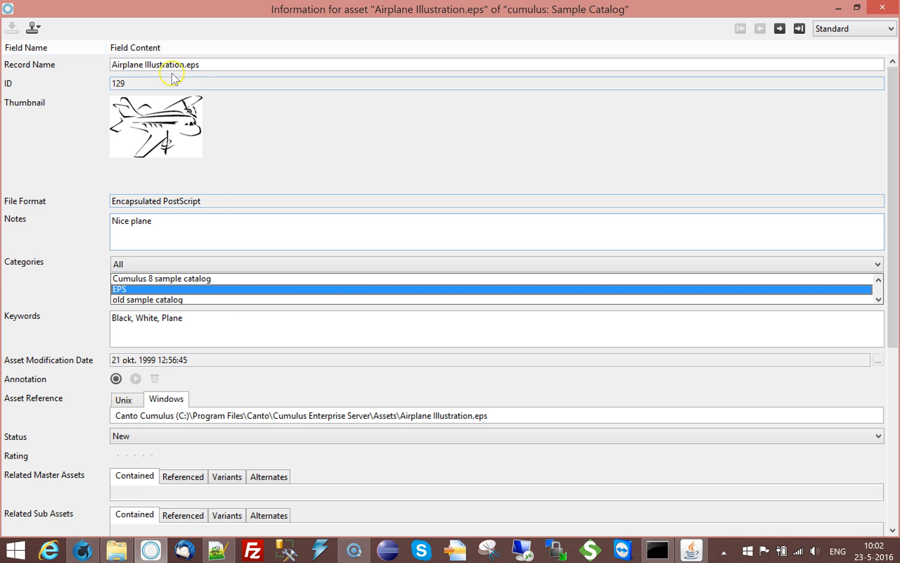
pyautogui.click(882, 8)
# Step: Expand the Format category under $Categories and view the records in Format, BMP, EPS and MOV
pyautogui.click(157, 156)
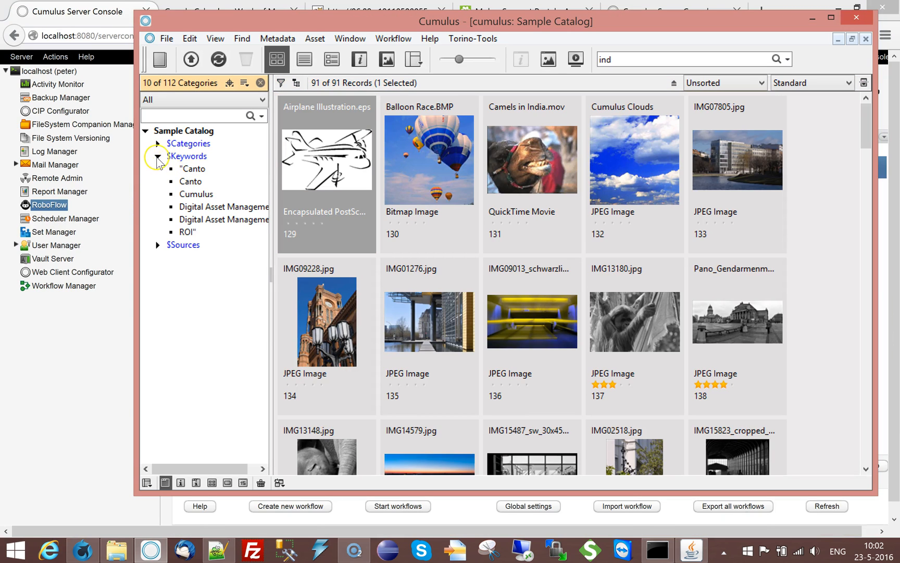
pyautogui.click(158, 156)
pyautogui.click(157, 143)
pyautogui.click(198, 207)
pyautogui.click(170, 207)
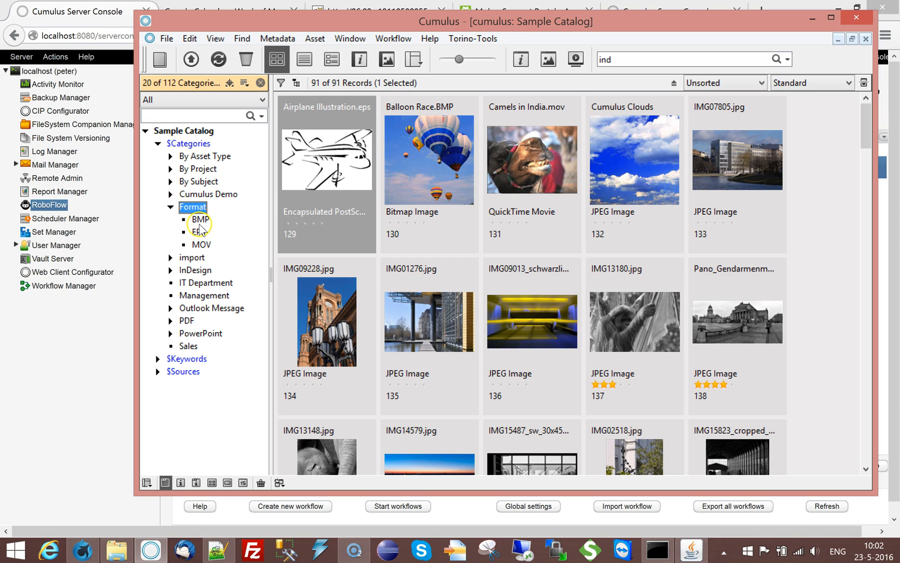
pyautogui.click(196, 208)
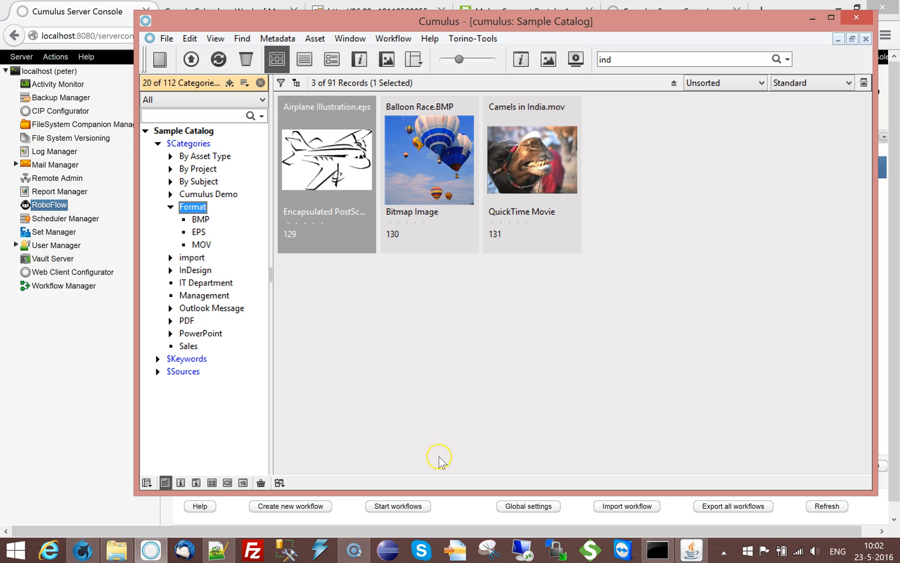
pyautogui.click(201, 218)
pyautogui.click(198, 232)
pyautogui.click(201, 244)
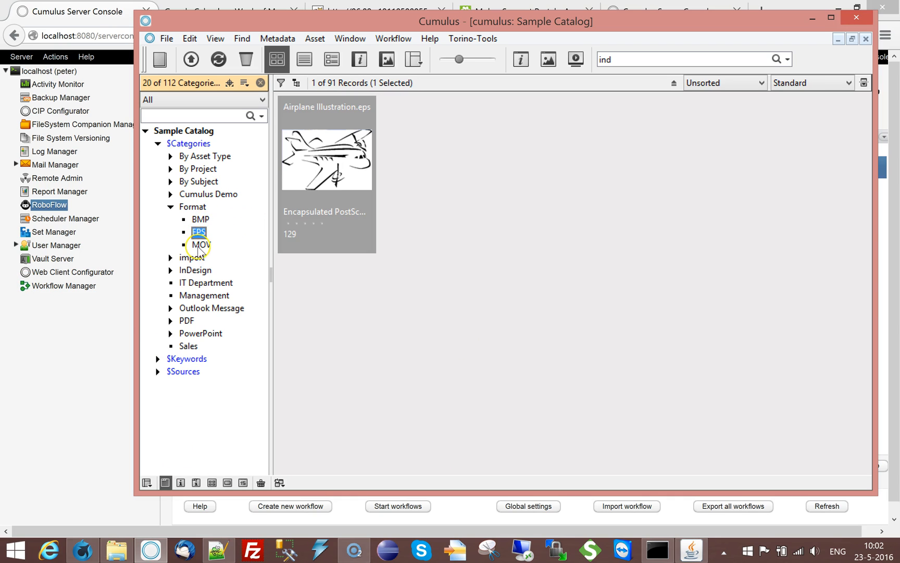
# Step: Switch to test-file.txt in Notepad++ and examine the $Categories/Format/MOV path in the Camels in India.mov row
pyautogui.click(217, 549)
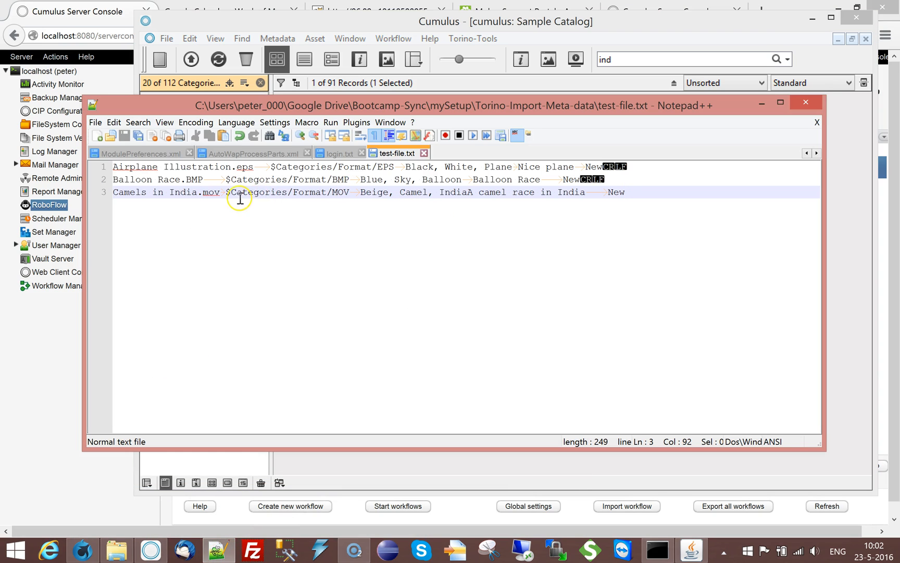
pyautogui.moveTo(227, 190); pyautogui.dragTo(340, 193)
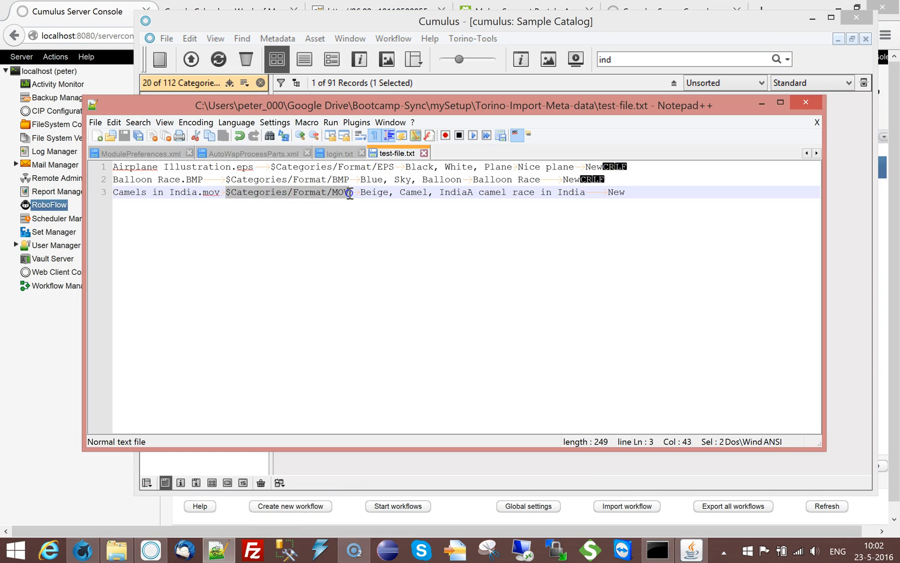
pyautogui.click(279, 195)
pyautogui.moveTo(287, 194); pyautogui.dragTo(227, 192)
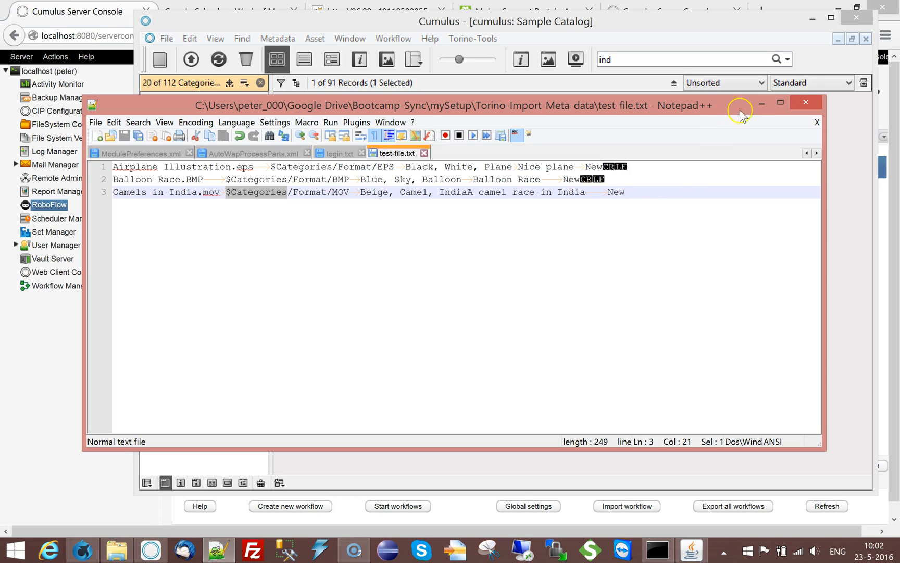
pyautogui.click(759, 104)
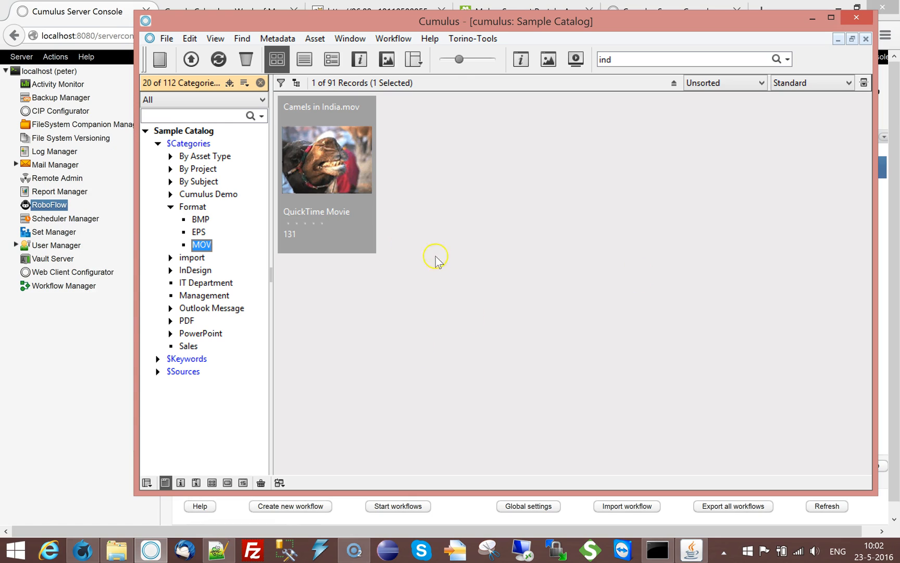
pyautogui.click(126, 349)
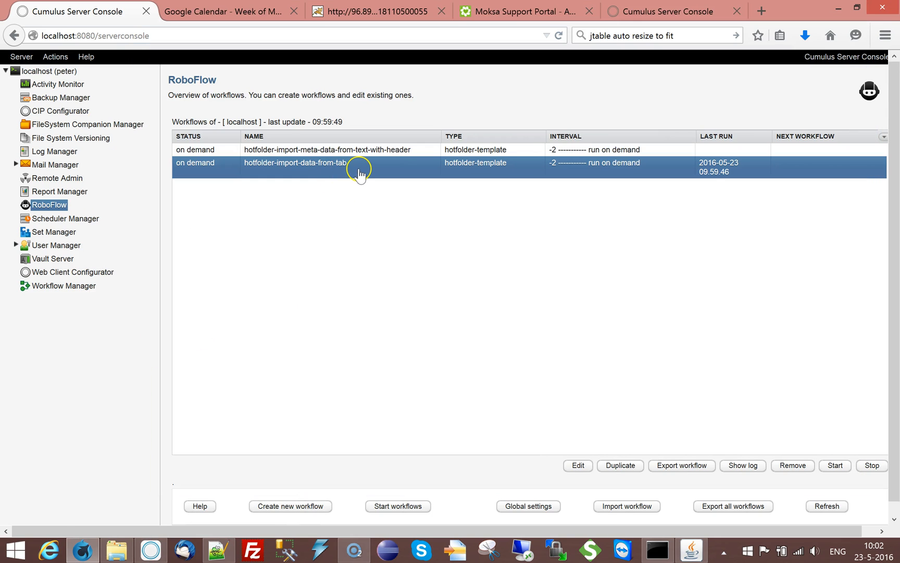
pyautogui.click(215, 549)
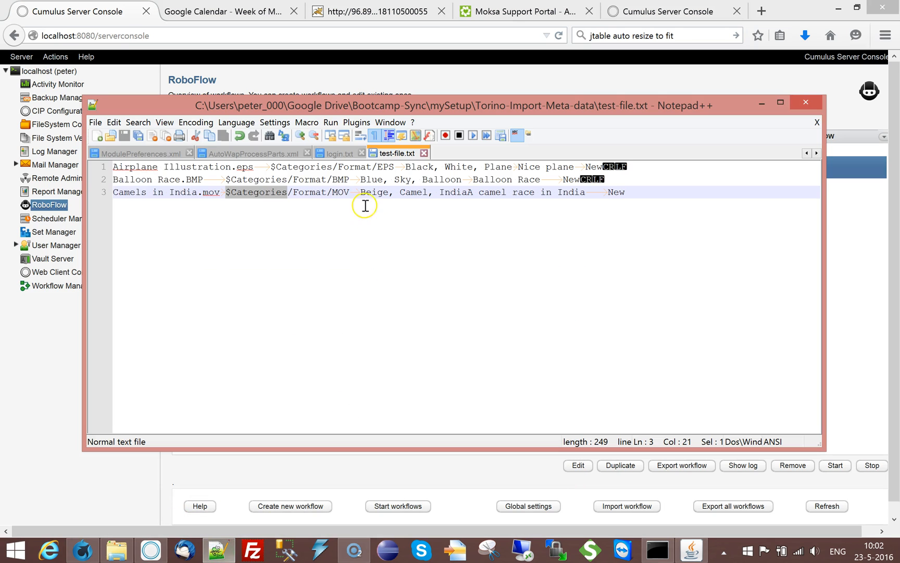
pyautogui.click(116, 167)
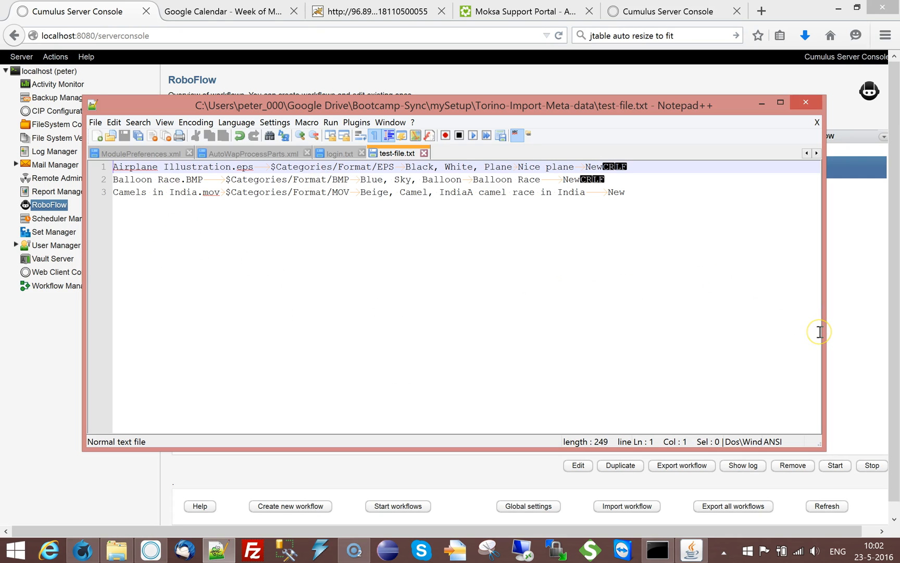
pyautogui.write('Sample')
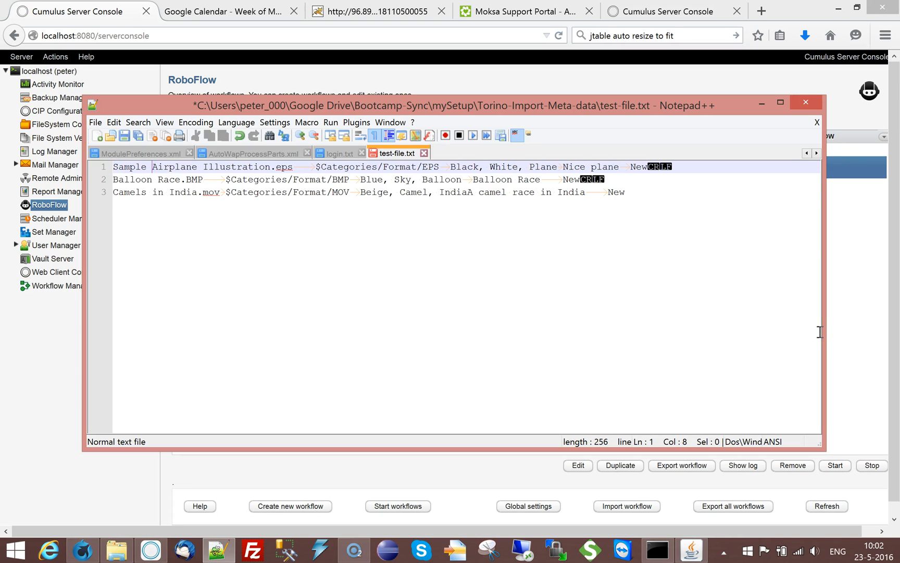
pyautogui.write('Catalog')
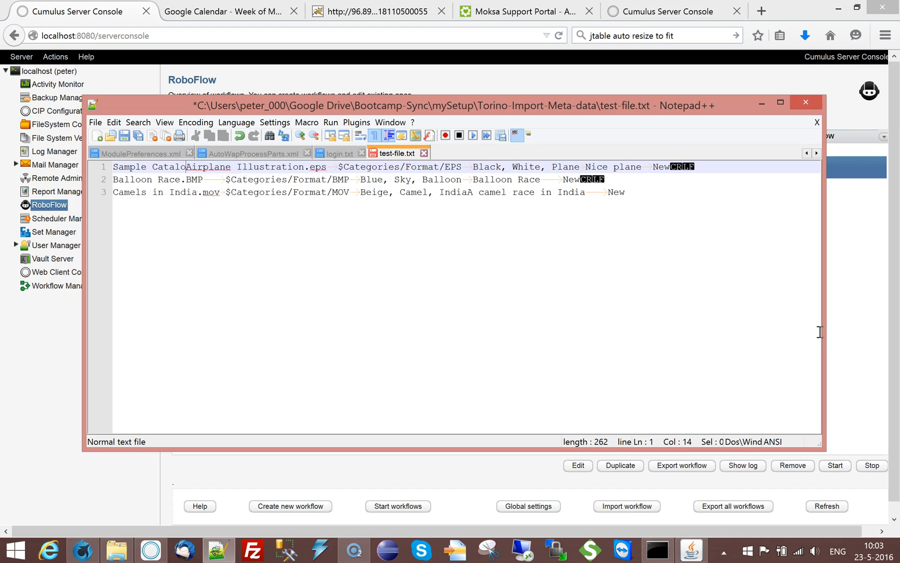
pyautogui.press('Return')
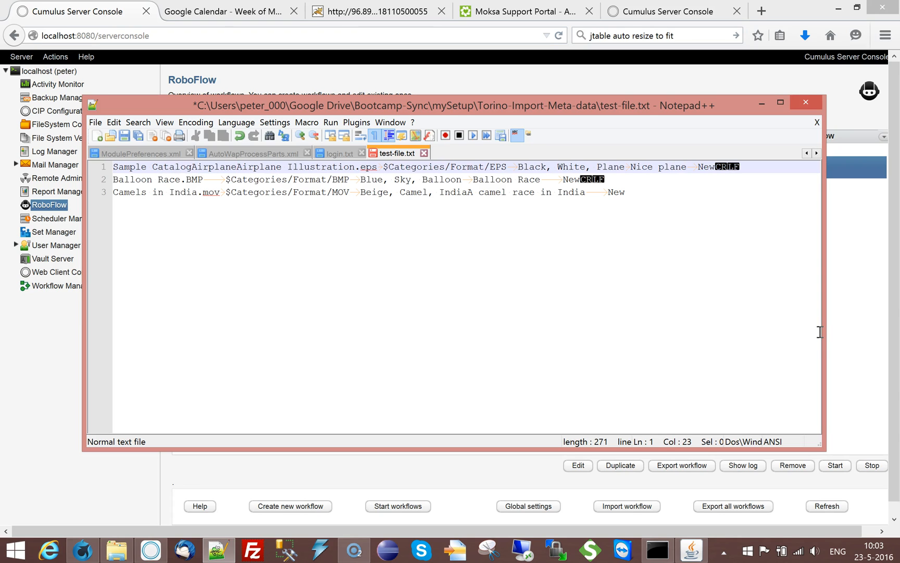
pyautogui.press('BackSpace')
pyautogui.press('BackSpace')
pyautogui.press('BackSpace')
pyautogui.press('BackSpace')
pyautogui.press('BackSpace')
pyautogui.press('BackSpace')
pyautogui.press('BackSpace')
pyautogui.press('BackSpace')
pyautogui.press('Tab')
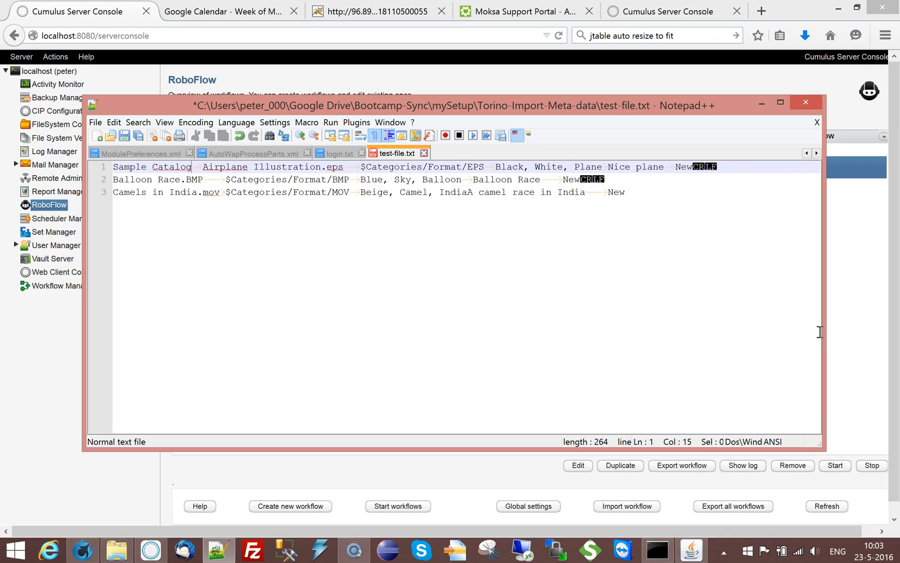
pyautogui.hotkey('shift', 'Left')
pyautogui.hotkey('shift', 'Left')
pyautogui.hotkey('shift', 'Left')
pyautogui.hotkey('shift', 'Left')
pyautogui.hotkey('shift', 'Left')
pyautogui.hotkey('shift', 'Left')
pyautogui.hotkey('shift', 'Left')
pyautogui.hotkey('shift', 'Left')
pyautogui.hotkey('shift', 'Left')
pyautogui.hotkey('shift', 'Left')
pyautogui.hotkey('shift', 'Left')
pyautogui.hotkey('shift', 'Left')
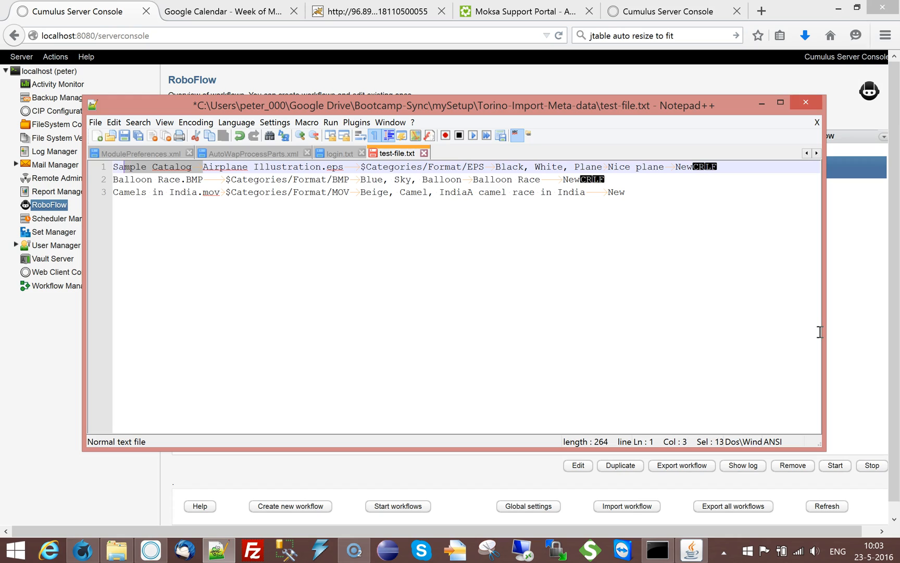
pyautogui.press('Delete')
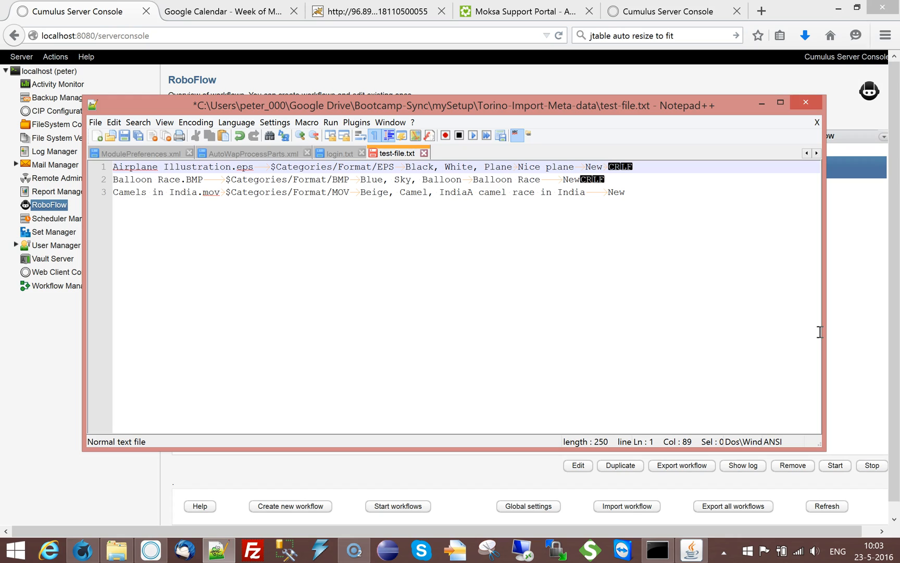
# Step: Append Sample Catalog as the last tab-separated value of all three rows in test-file.txt, save the file and close the editor
pyautogui.write('Sample Catalog')
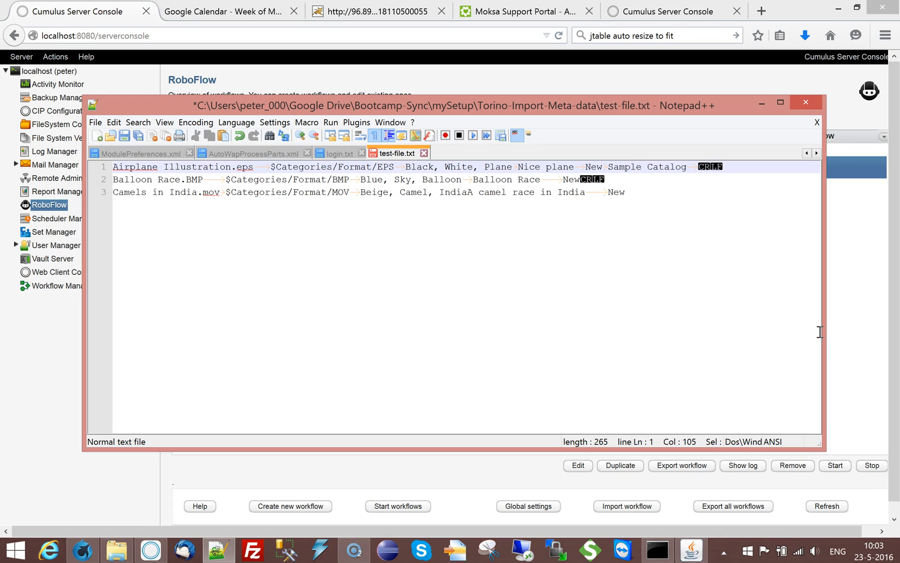
pyautogui.press('Down')
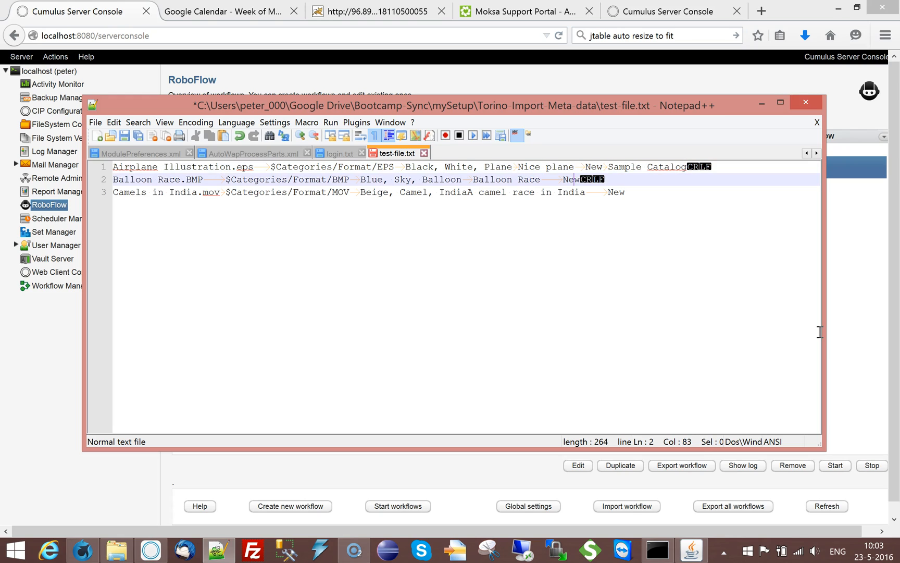
pyautogui.press('Right')
pyautogui.press('Down')
pyautogui.press('Up')
pyautogui.write('Sample Catalog')
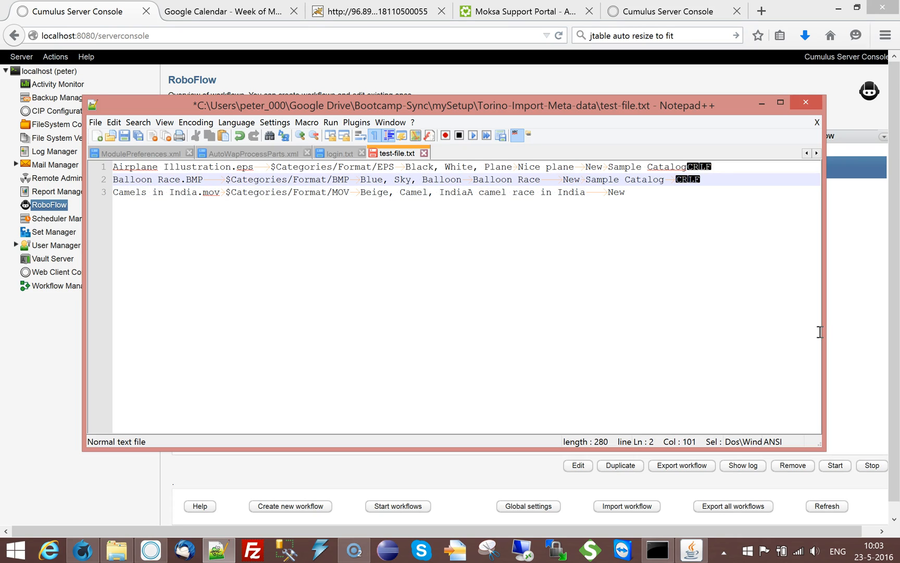
pyautogui.press('Down')
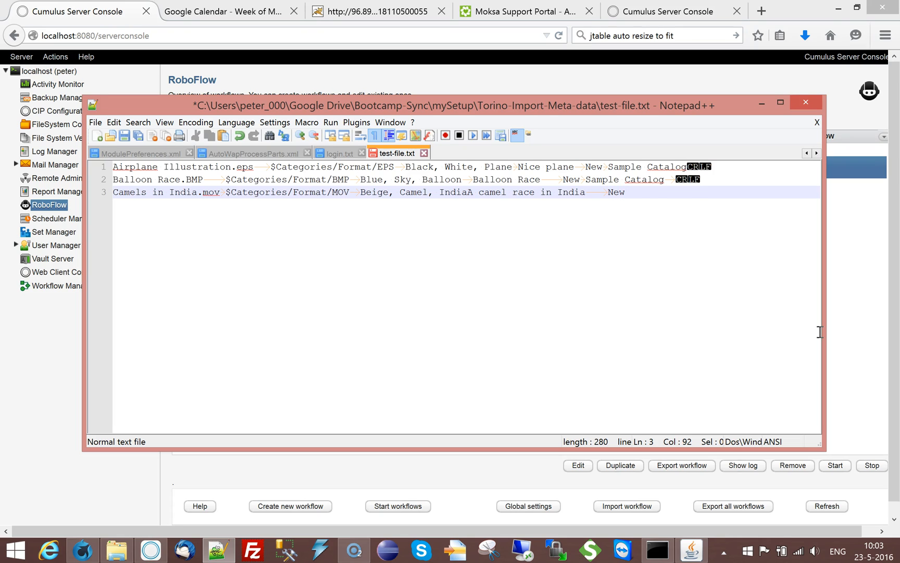
pyautogui.write('Sample Catalog')
pyautogui.hotkey('ctrl', 's')
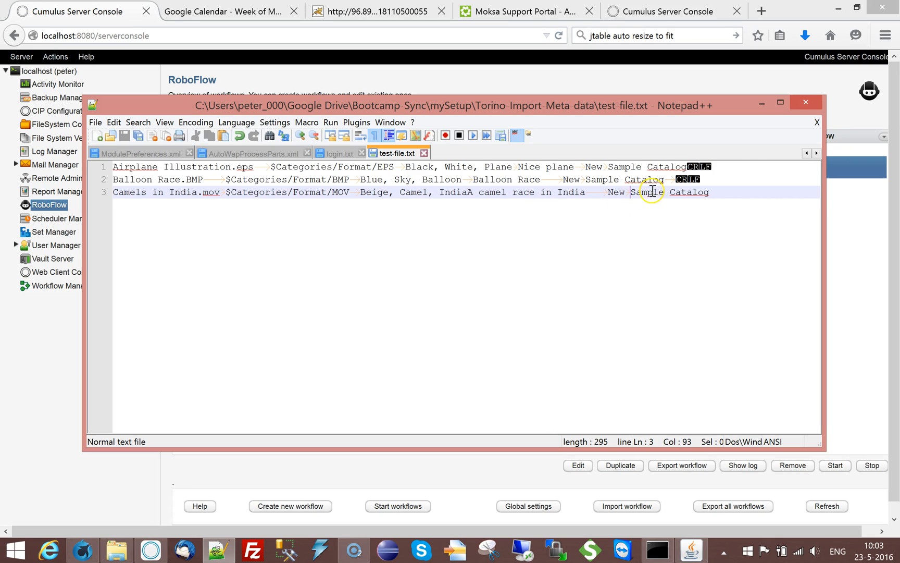
pyautogui.click(799, 105)
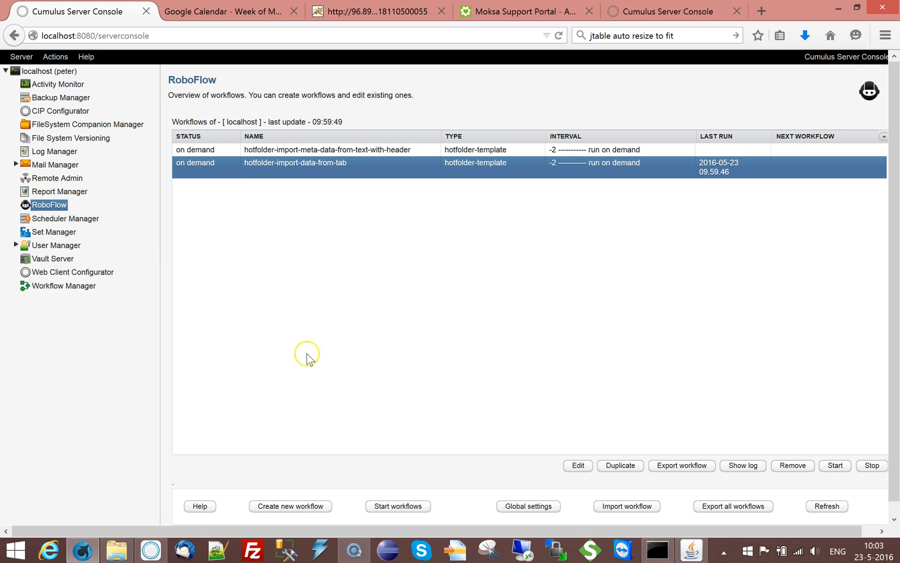
# Step: Open the hotfolder-import-data-from-tab settings and copy the expression $TAG(import-row[1])TAG$ from the Search-Query parameter, leaving the query as it is
pyautogui.doubleClick(324, 163)
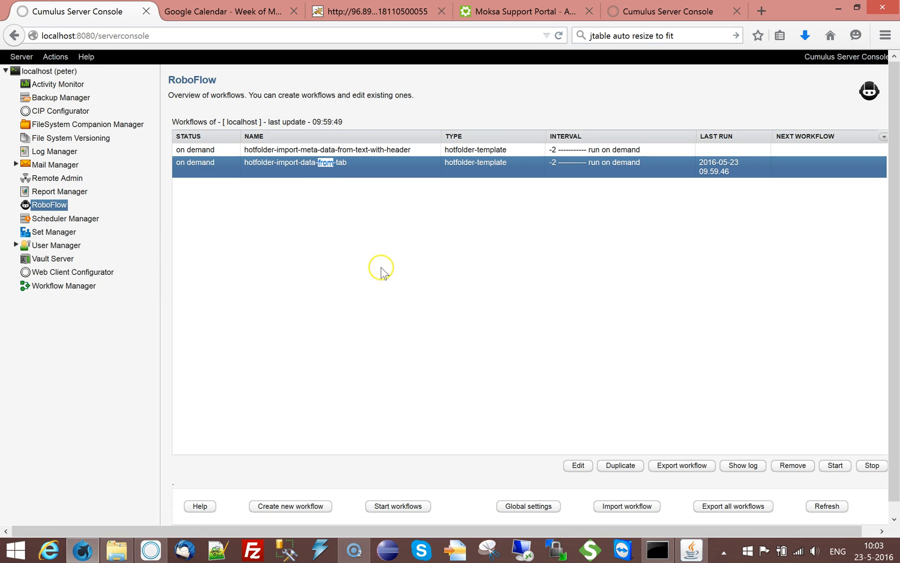
pyautogui.click(179, 180)
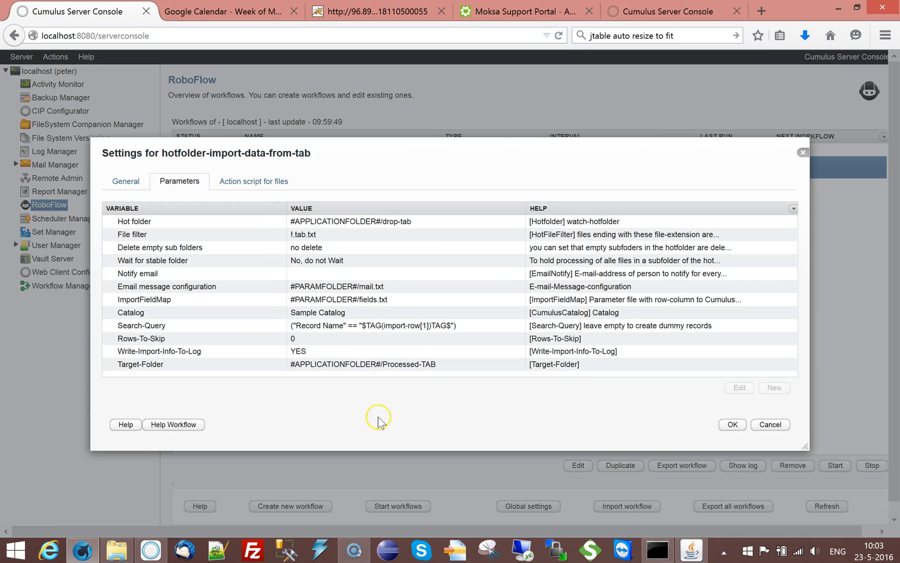
pyautogui.click(300, 313)
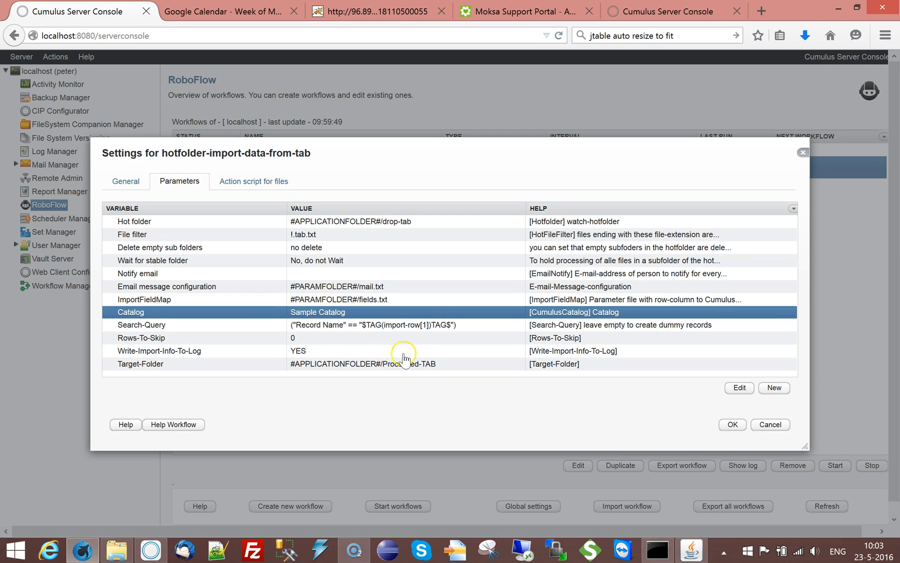
pyautogui.doubleClick(396, 325)
pyautogui.moveTo(357, 268); pyautogui.dragTo(445, 272)
pyautogui.hotkey('ctrl', 'c')
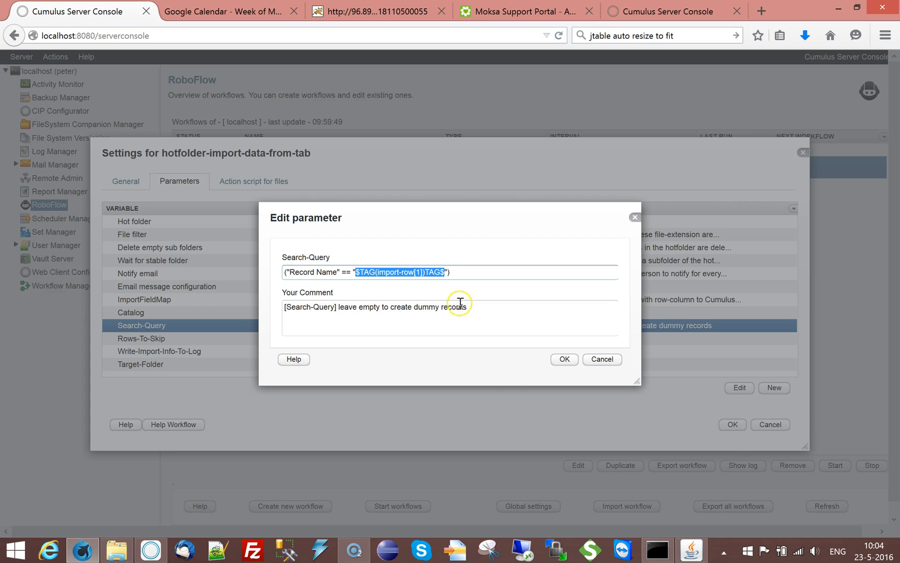
pyautogui.click(611, 359)
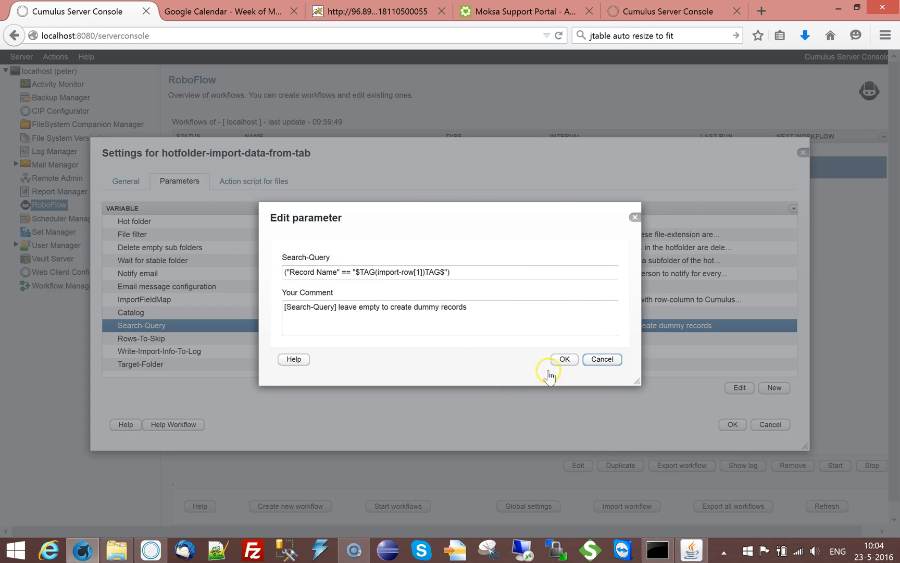
pyautogui.click(563, 360)
# Step: Set the Catalog parameter to $TAG(import-row[6])TAG$
pyautogui.doubleClick(343, 312)
pyautogui.moveTo(361, 276); pyautogui.dragTo(201, 251)
pyautogui.hotkey('ctrl', 'v')
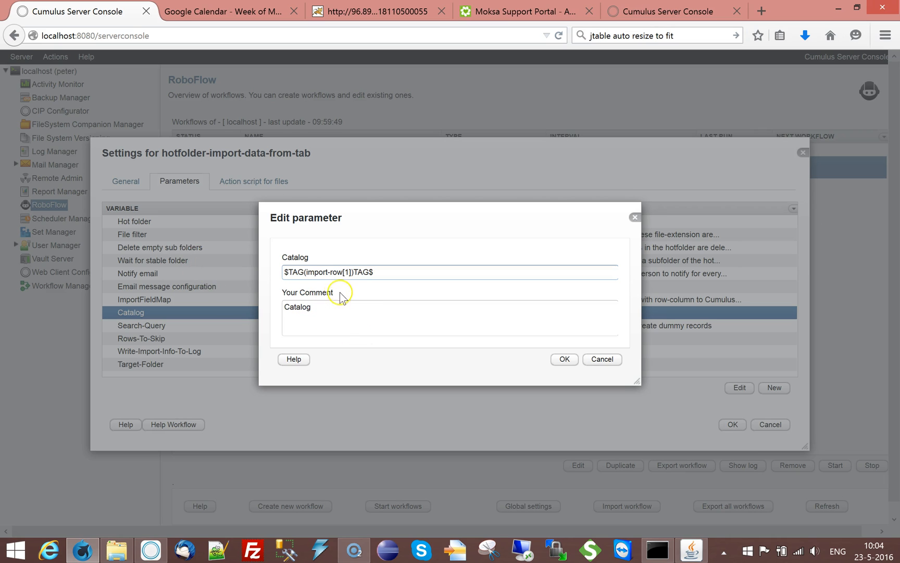
pyautogui.click(348, 271)
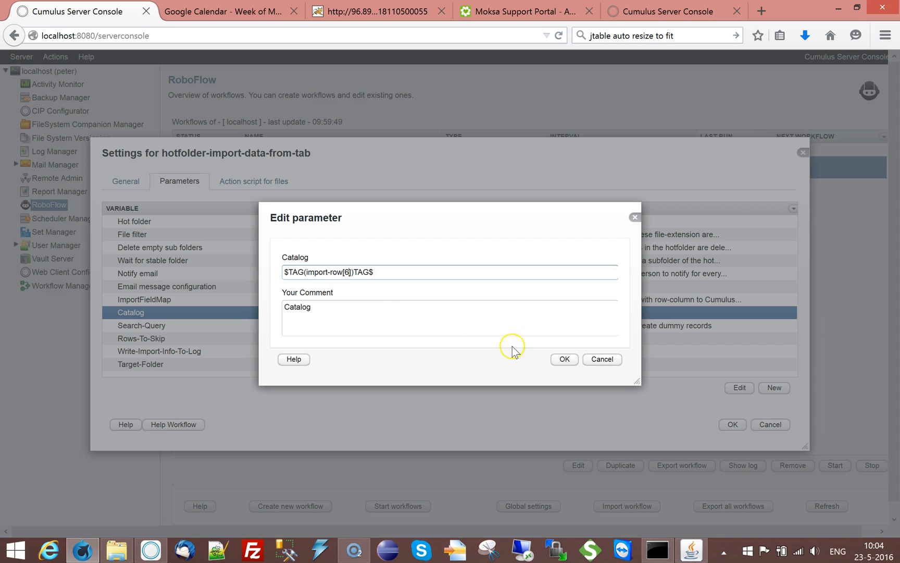
pyautogui.click(564, 359)
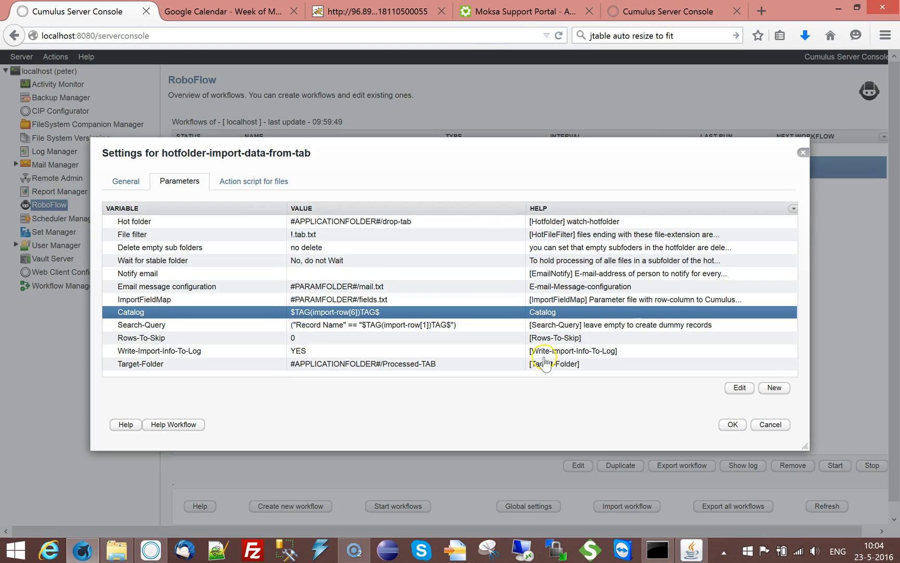
# Step: Add a new store-text action from the text category directly after the open-catalog action in the file action script
pyautogui.click(253, 180)
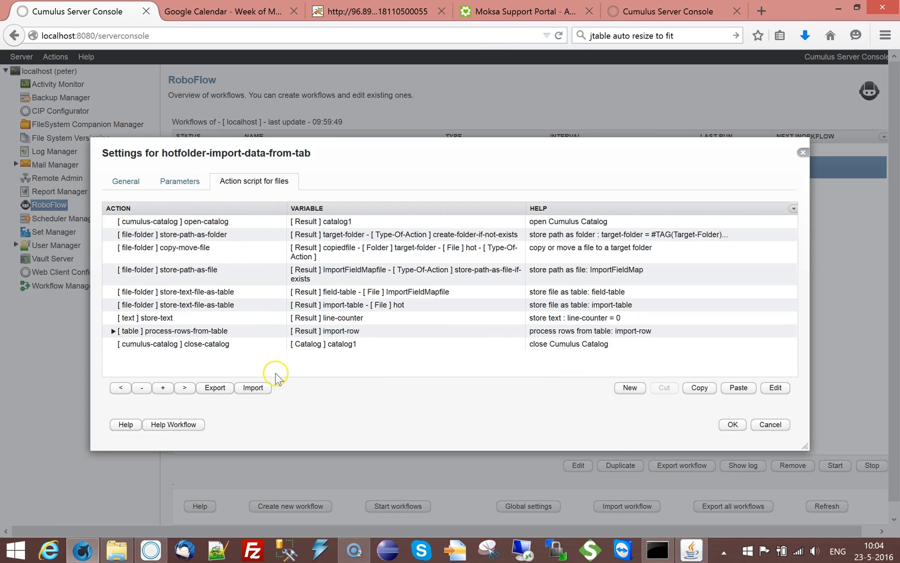
pyautogui.click(194, 222)
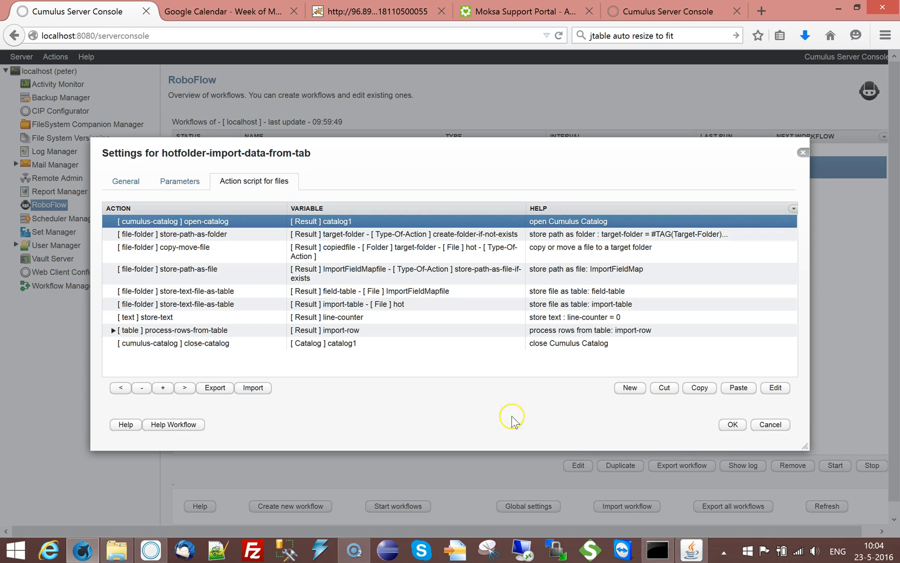
pyautogui.click(630, 387)
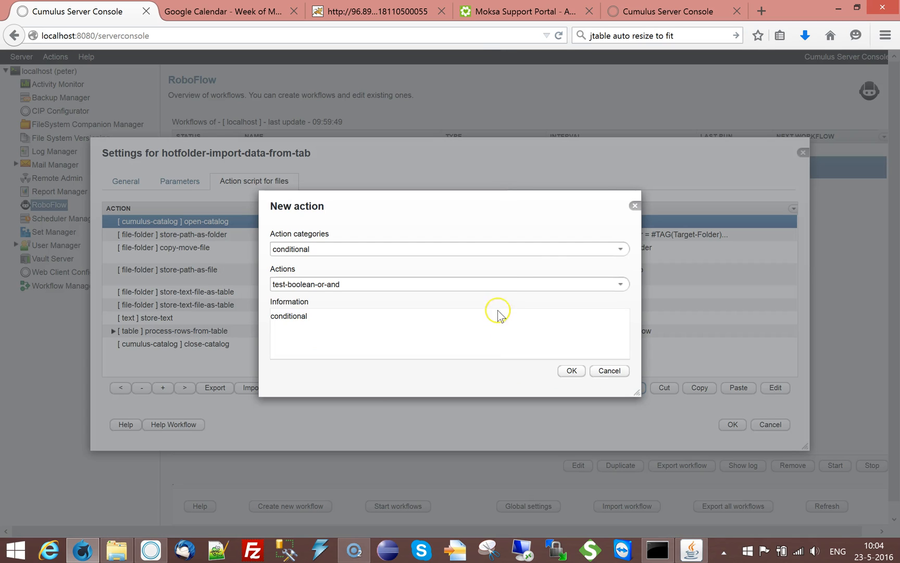
pyautogui.click(620, 248)
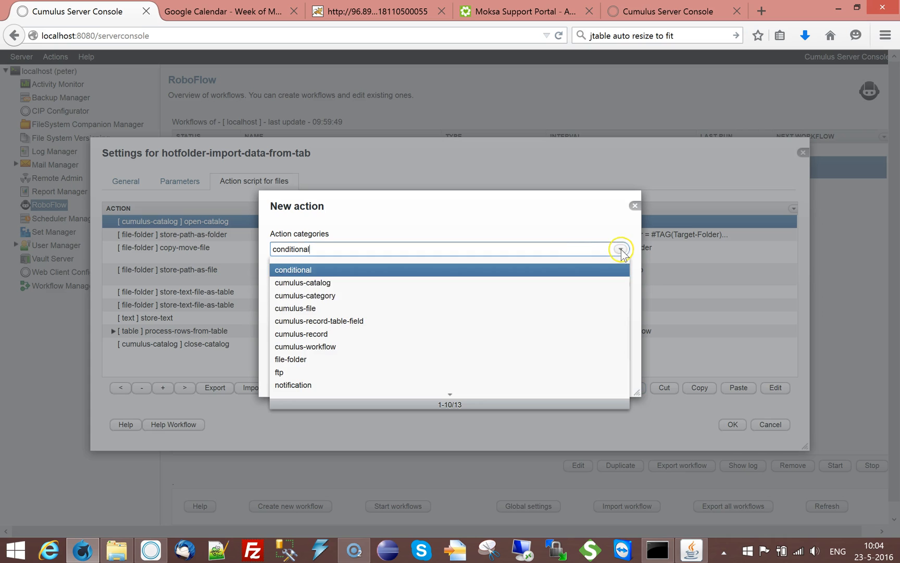
pyautogui.scroll(-2, 300, 312)
pyautogui.click(297, 296)
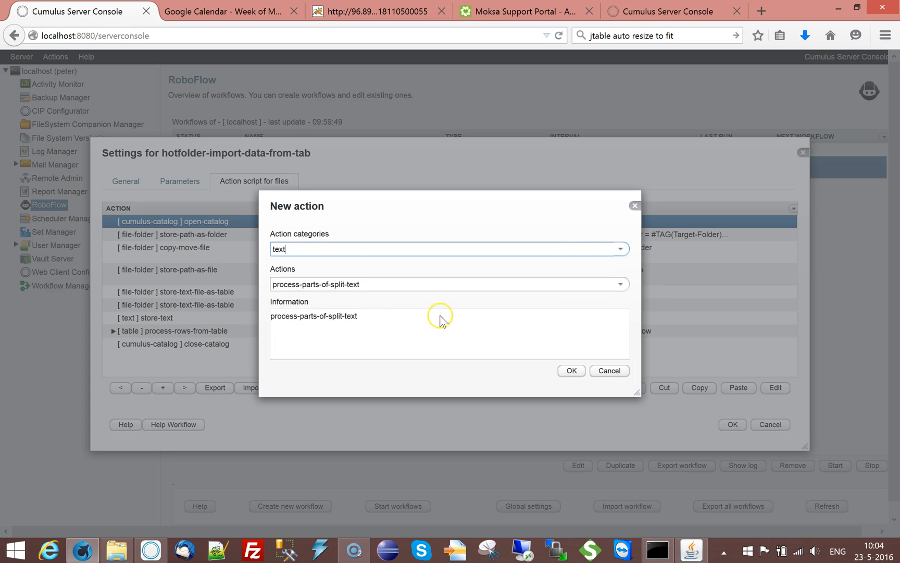
pyautogui.click(620, 284)
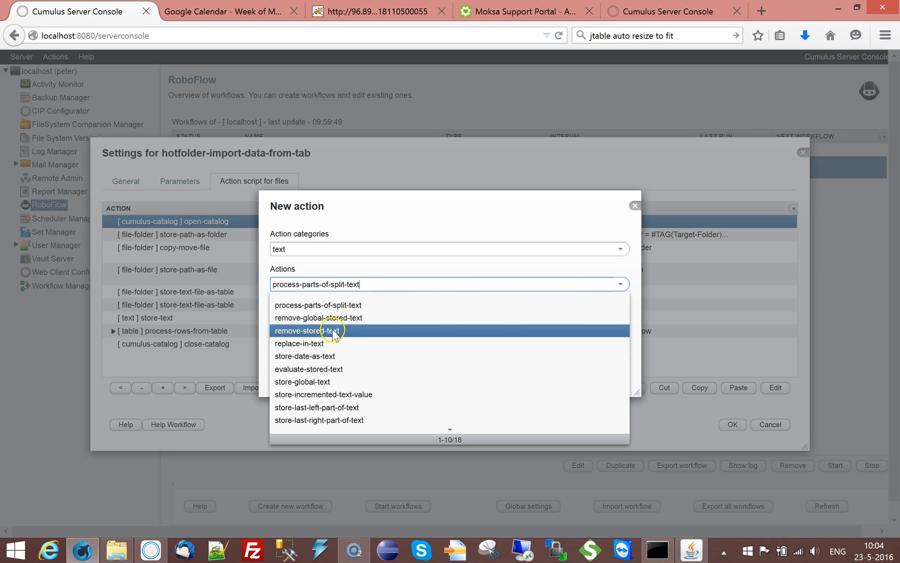
pyautogui.scroll(-3, 332, 333)
pyautogui.click(297, 394)
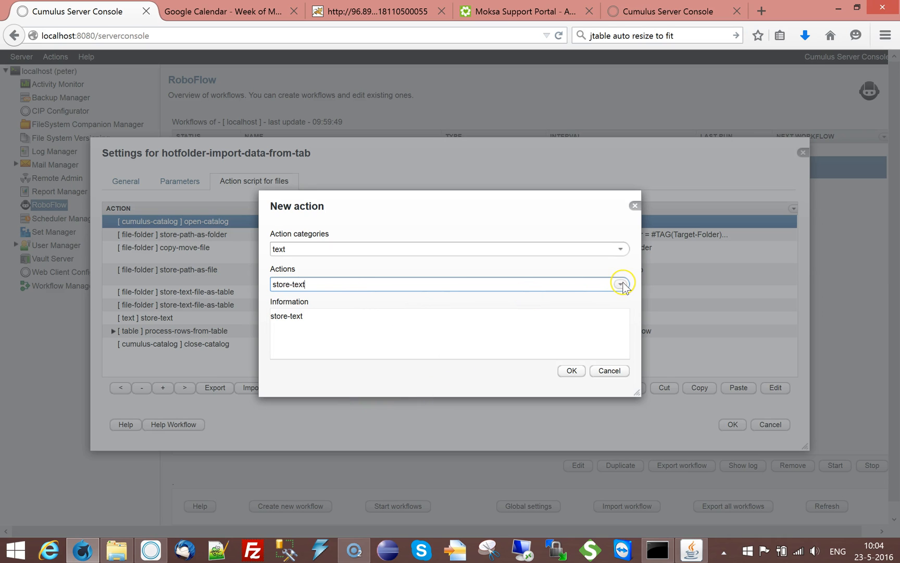
pyautogui.click(573, 372)
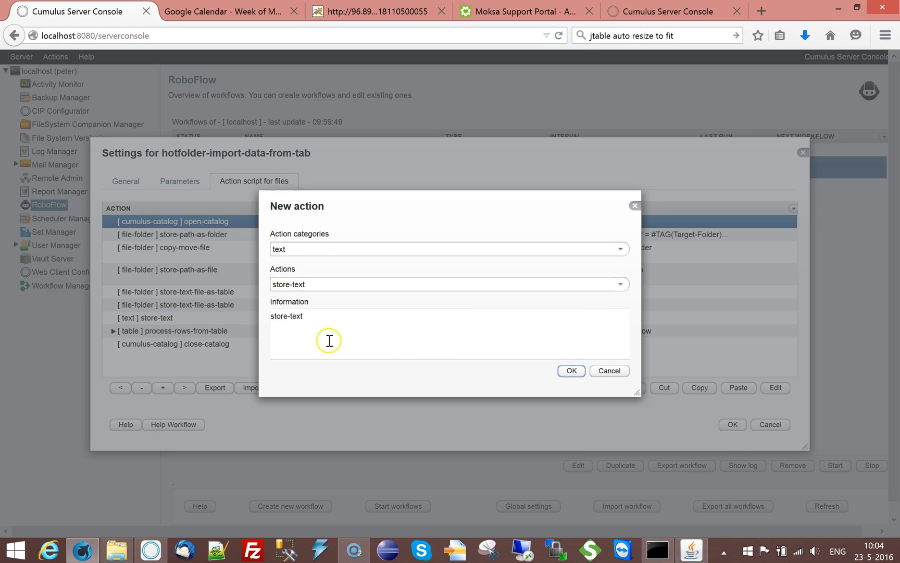
# Step: Set the new store-text action's output variable to prev-catalog and its comment to "store text : prev-catalog", leaving the text to store empty
pyautogui.moveTo(327, 288); pyautogui.dragTo(252, 287)
pyautogui.write('pr')
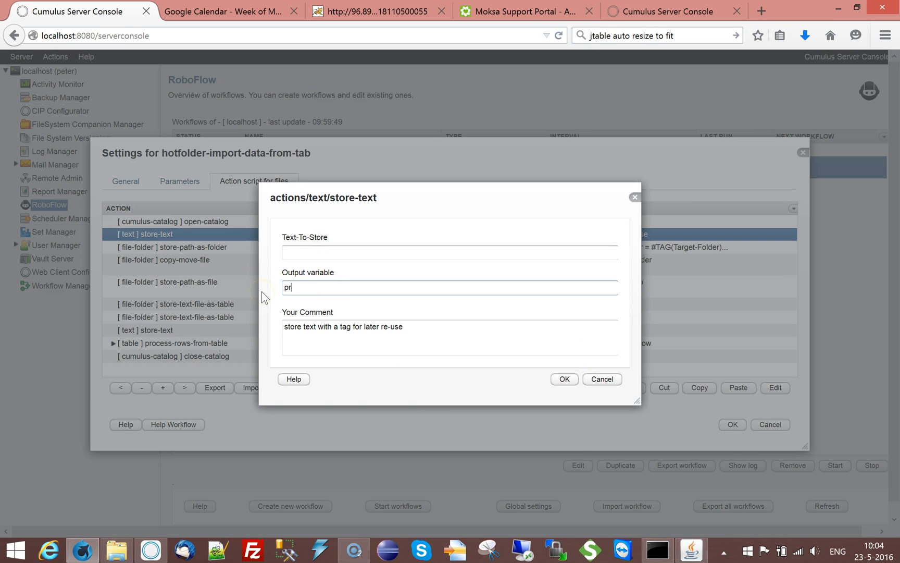
pyautogui.write('ev-catalog')
pyautogui.click(401, 248)
pyautogui.moveTo(338, 286); pyautogui.dragTo(261, 284)
pyautogui.click(414, 326)
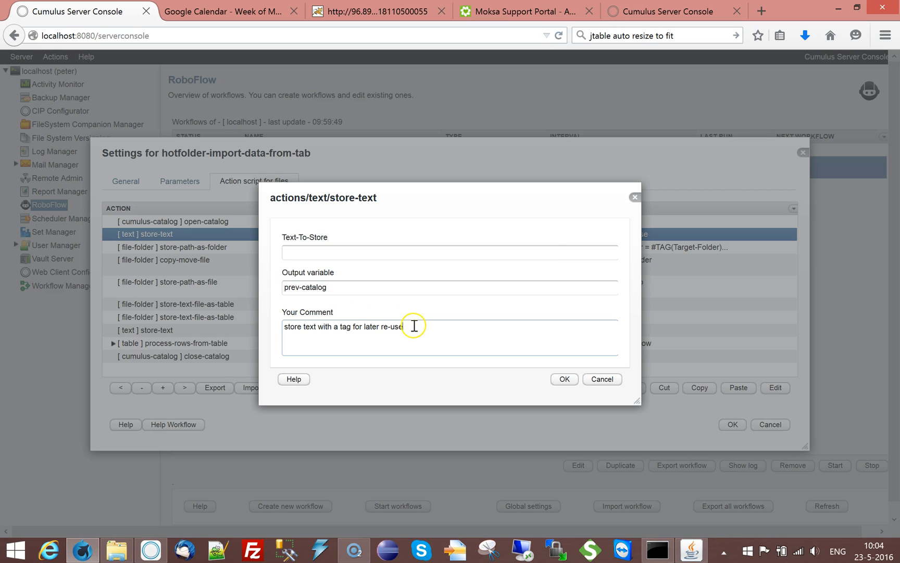
pyautogui.hotkey('ctrl', 'v')
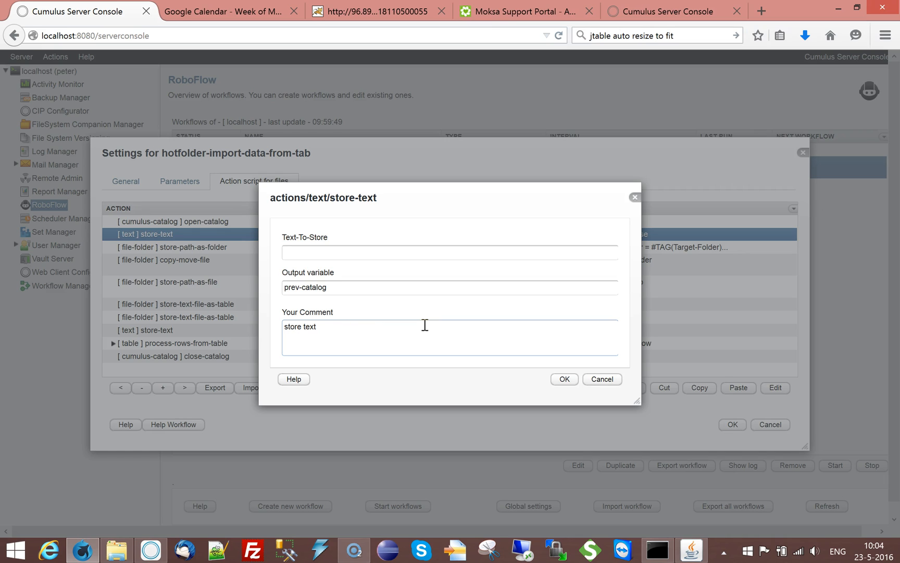
pyautogui.moveTo(336, 286); pyautogui.dragTo(248, 288)
pyautogui.hotkey('ctrl', 'c')
pyautogui.click(342, 327)
pyautogui.hotkey('ctrl', 'v')
pyautogui.click(560, 383)
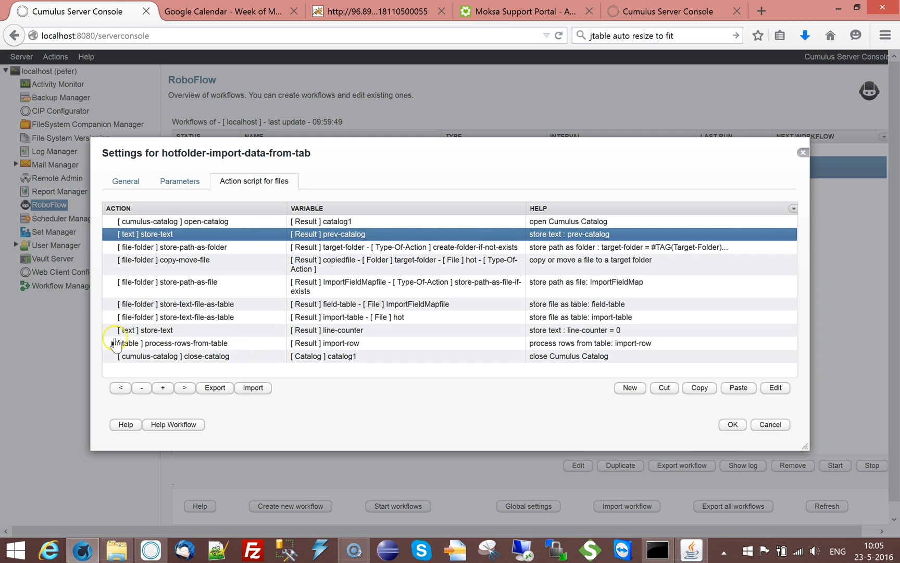
# Step: Expand the process-rows-from-table action in the script to access its nested actions
pyautogui.click(114, 343)
pyautogui.scroll(-2, 620, 276)
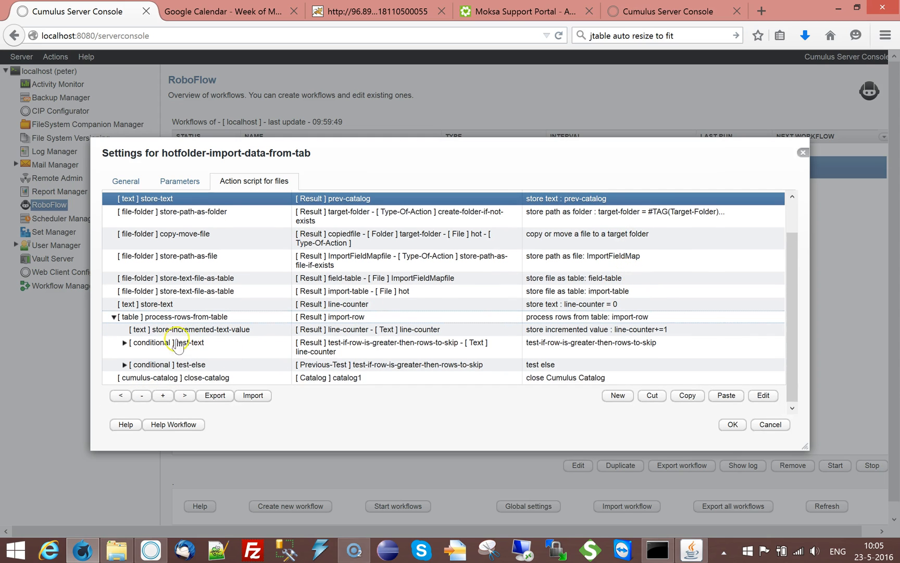
pyautogui.click(156, 317)
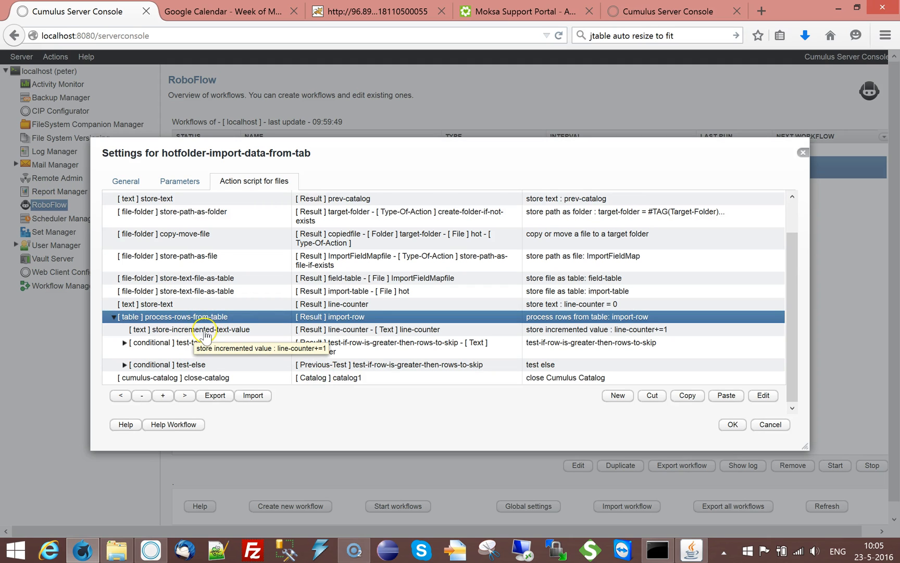
# Step: Copy the tag name CumulusCatalog from the Catalog parameter's comment and close the parameter without changes
pyautogui.click(178, 180)
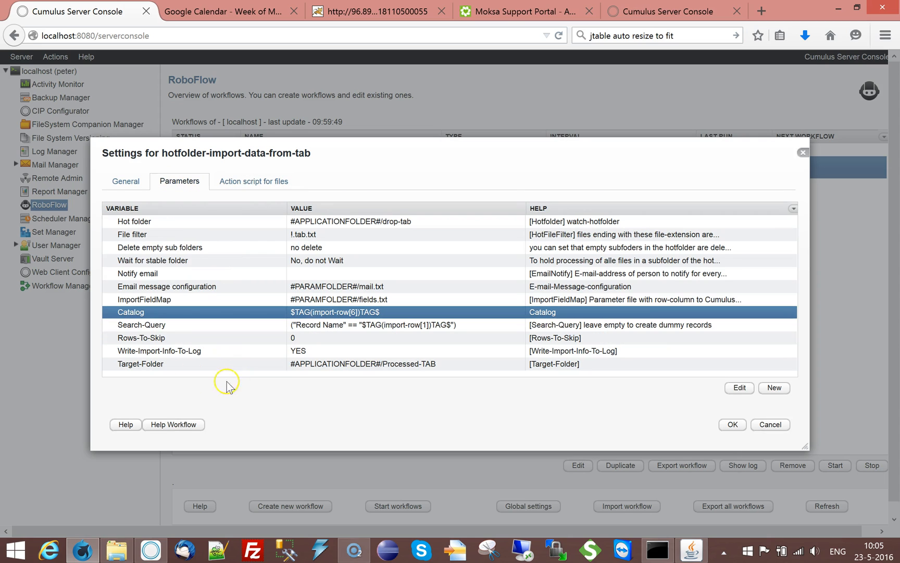
pyautogui.doubleClick(157, 316)
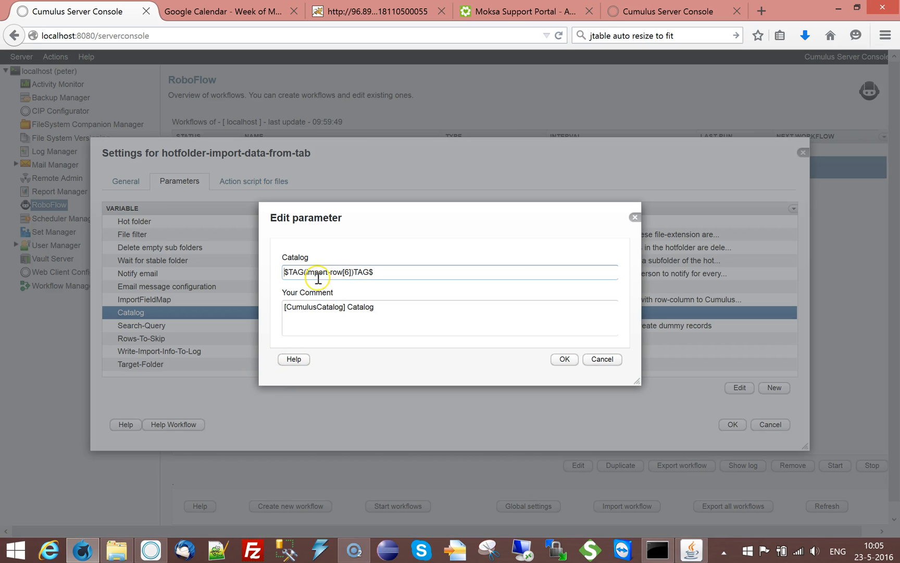
pyautogui.moveTo(286, 306); pyautogui.dragTo(343, 308)
pyautogui.hotkey('ctrl', 'c')
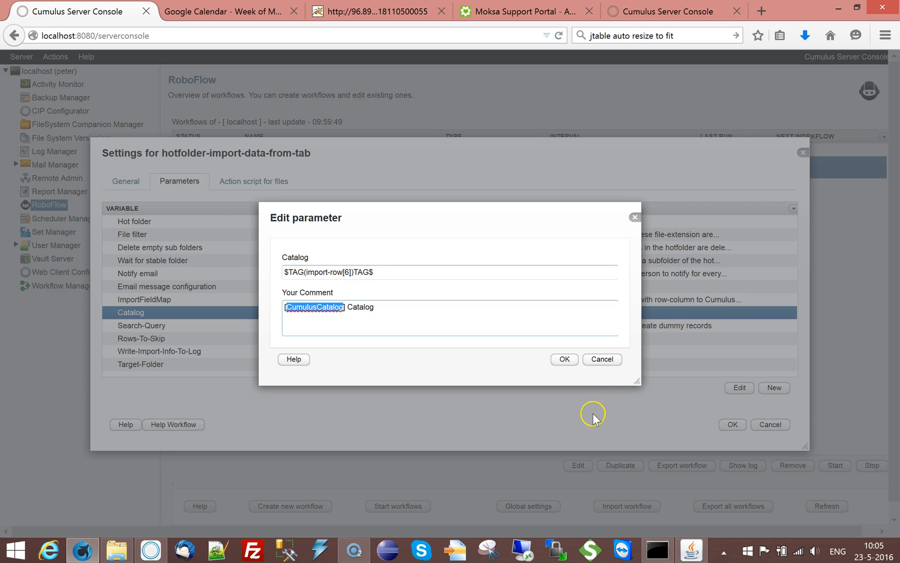
pyautogui.click(603, 360)
# Step: Duplicate the store-text action for query inside the test-if-row-is-greater-then-rows-to-skip condition of the file action script
pyautogui.click(256, 181)
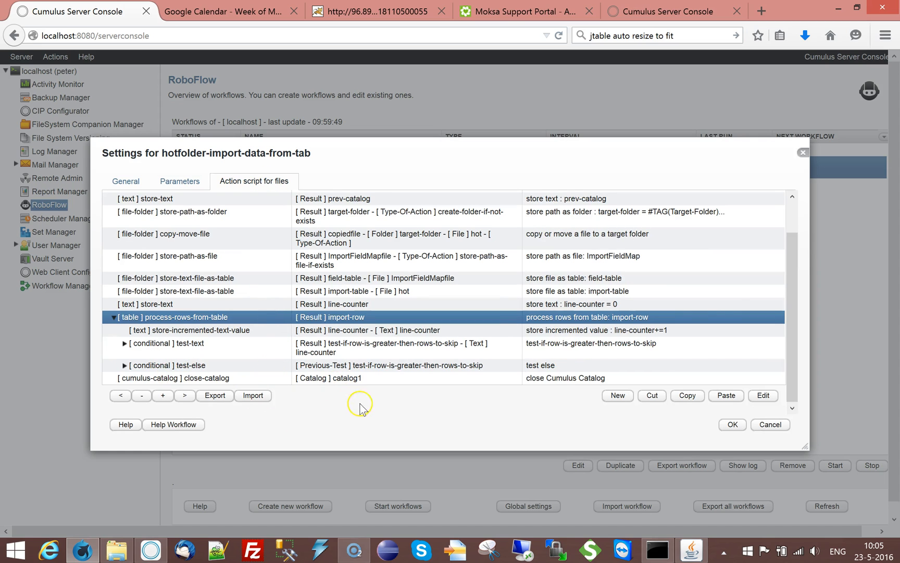
pyautogui.click(256, 347)
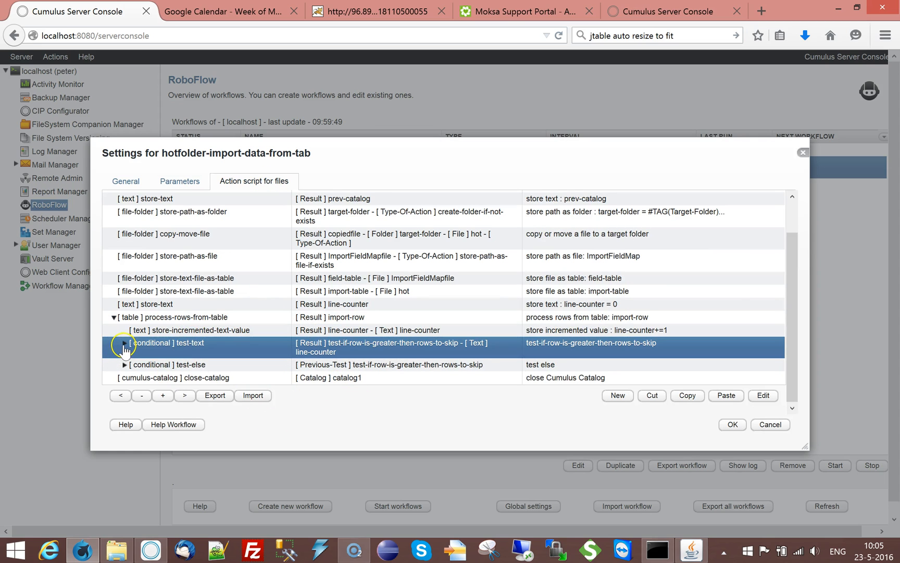
pyautogui.doubleClick(336, 346)
pyautogui.moveTo(780, 245); pyautogui.dragTo(787, 317)
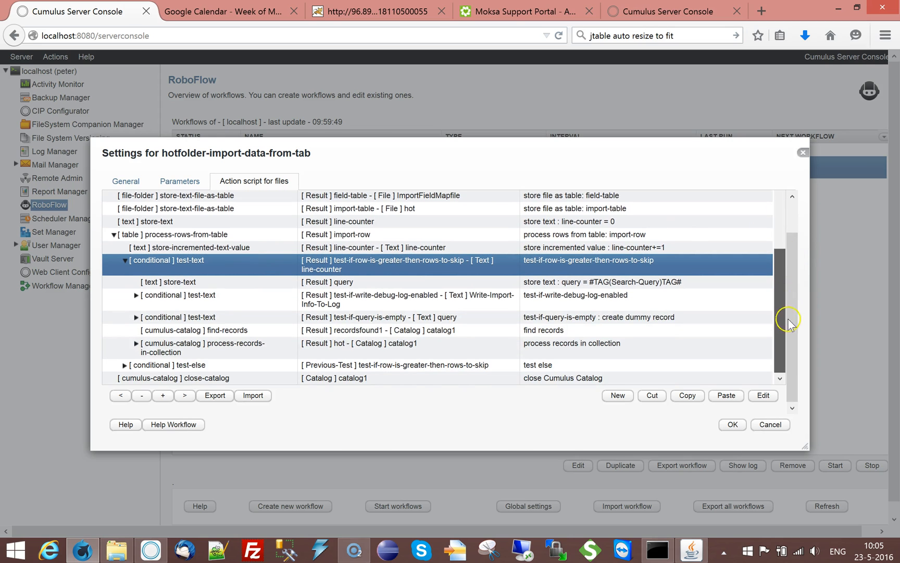
pyautogui.click(186, 284)
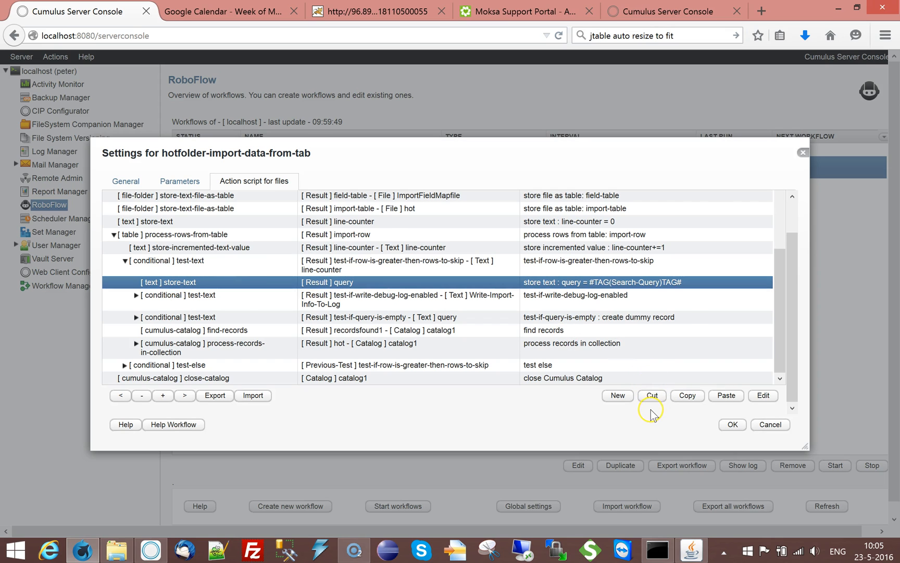
pyautogui.click(687, 395)
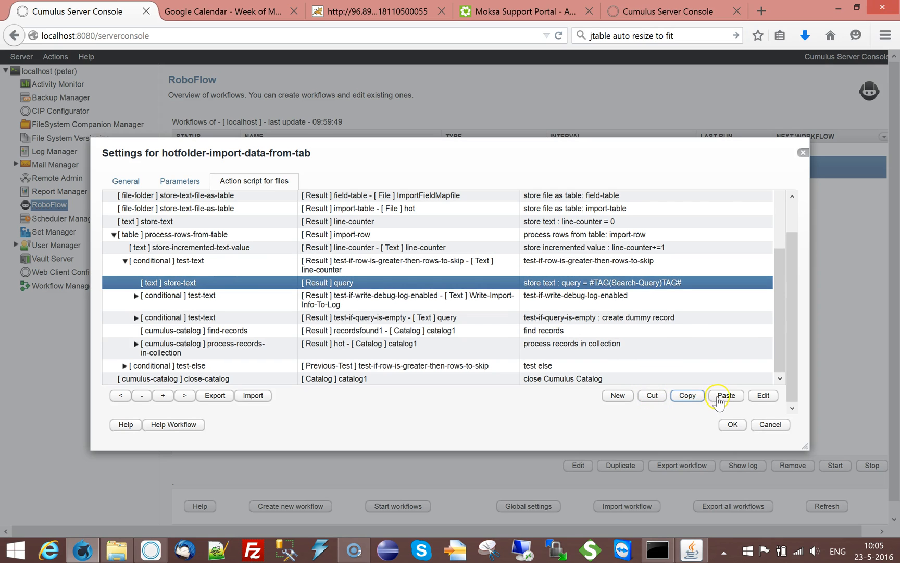
pyautogui.click(726, 395)
# Step: Set the duplicated store-text action's text to store to #TAG(CumulusCatalog)TAG# and its output variable to mycatalog
pyautogui.doubleClick(185, 325)
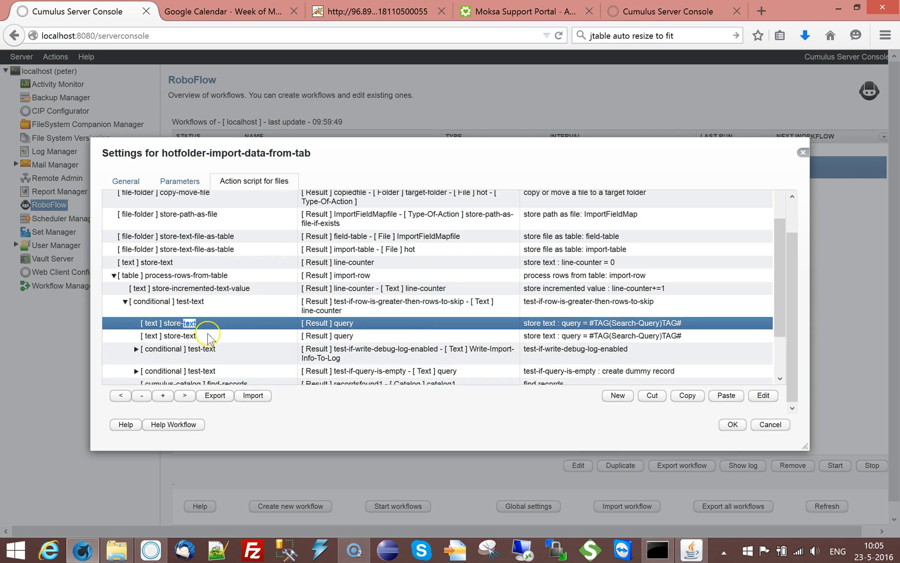
pyautogui.moveTo(315, 288); pyautogui.dragTo(257, 282)
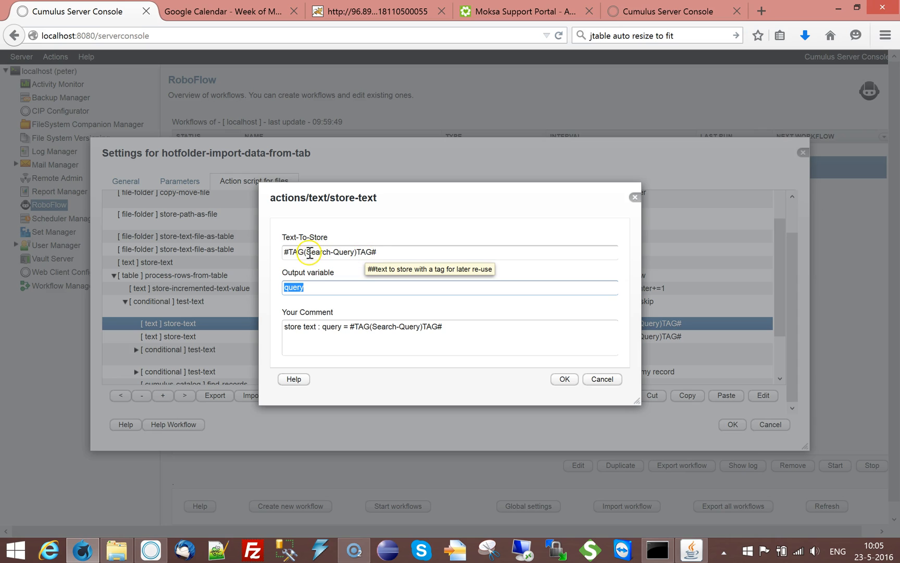
pyautogui.moveTo(307, 252); pyautogui.dragTo(351, 250)
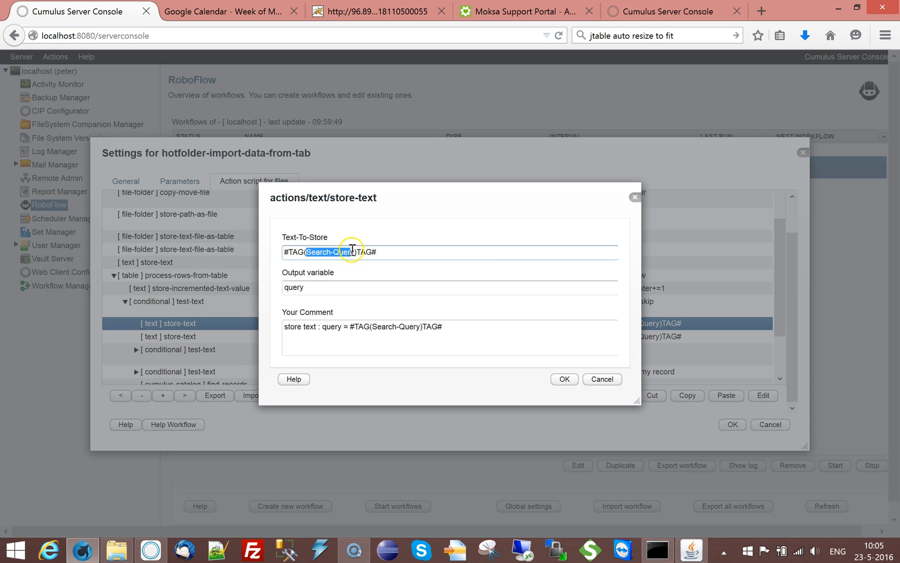
pyautogui.hotkey('ctrl', 'v')
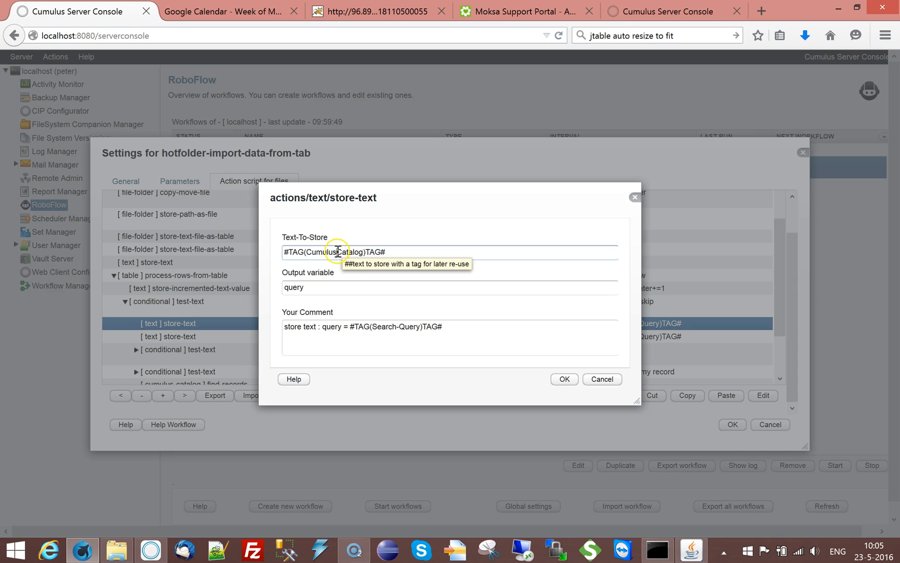
pyautogui.moveTo(307, 286); pyautogui.dragTo(261, 288)
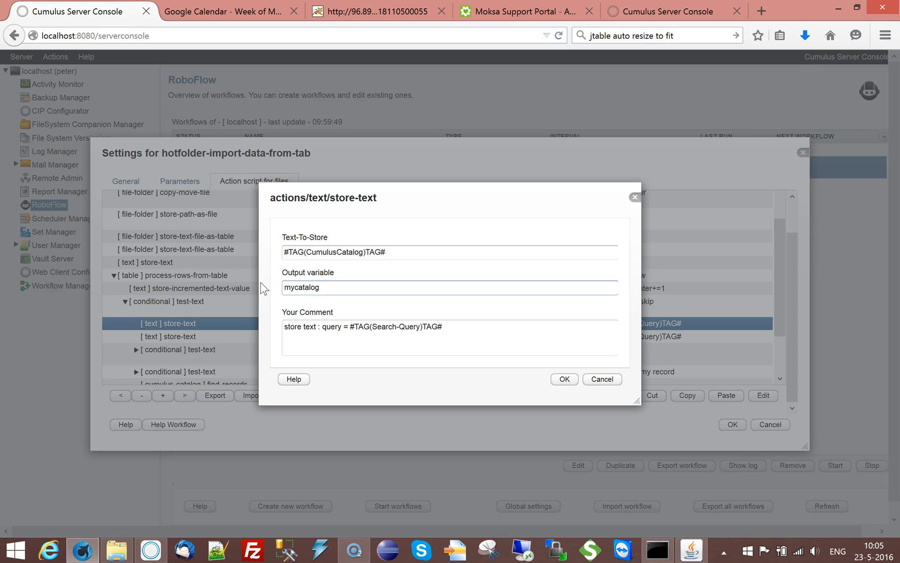
# Step: Change the store-text action's comment to "store text : mycatalog = #TAG(CumulusCatalog)TAG#" and save the action
pyautogui.moveTo(321, 287); pyautogui.dragTo(222, 281)
pyautogui.hotkey('ctrl', 'c')
pyautogui.click(331, 327)
pyautogui.doubleClick(331, 326)
pyautogui.hotkey('ctrl', 'v')
pyautogui.moveTo(385, 251); pyautogui.dragTo(246, 254)
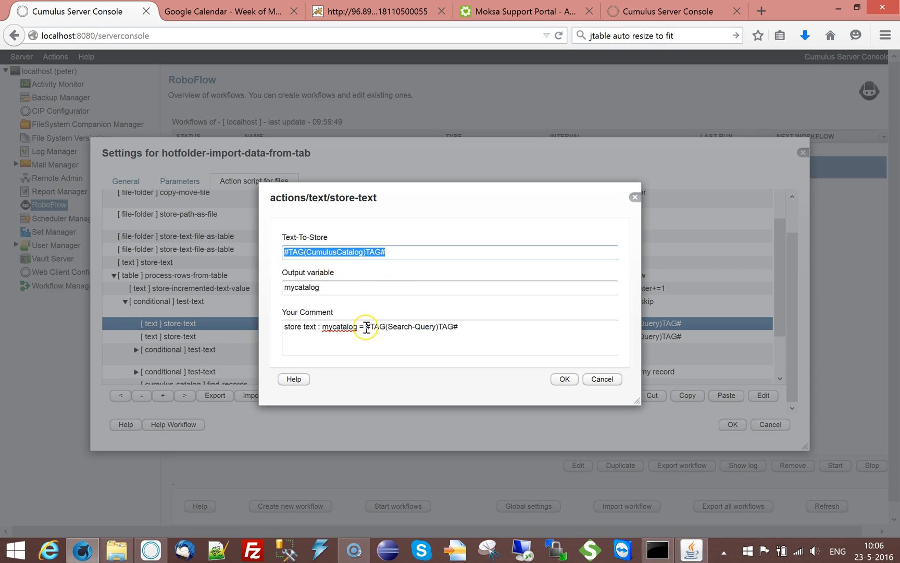
pyautogui.hotkey('ctrl', 'c')
pyautogui.moveTo(366, 326); pyautogui.dragTo(484, 330)
pyautogui.hotkey('ctrl', 'v')
pyautogui.click(564, 379)
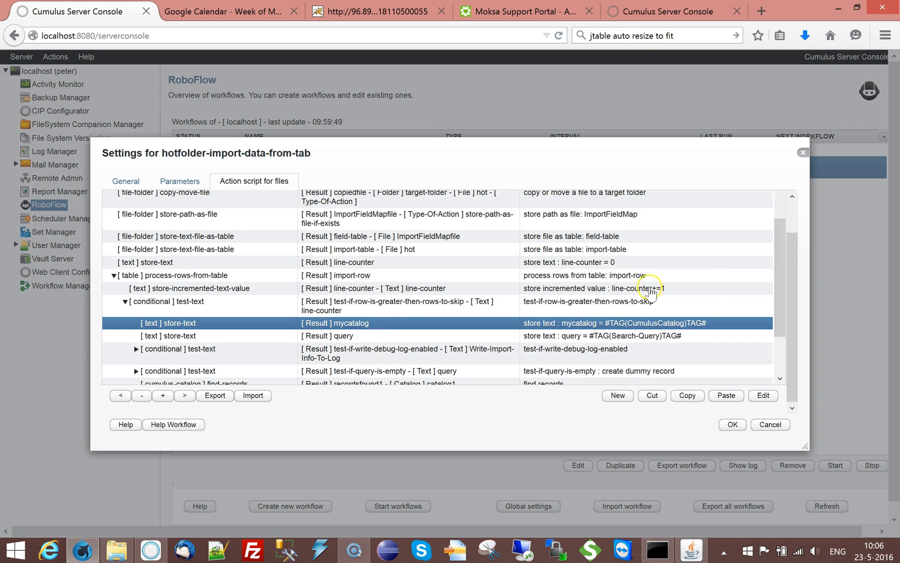
# Step: Add a conditional test-text action directly after the mycatalog store-text action in the file action script
pyautogui.moveTo(782, 257); pyautogui.dragTo(783, 275)
pyautogui.click(164, 398)
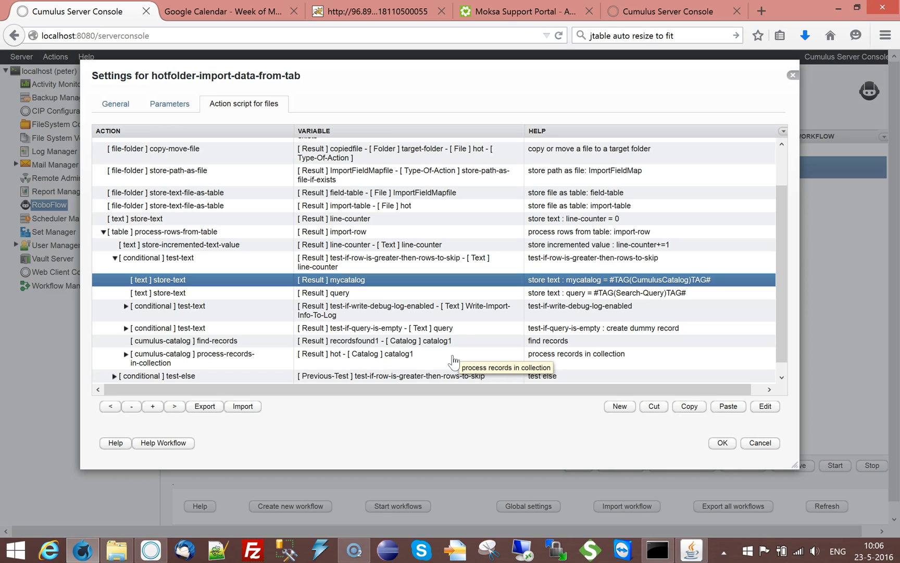
pyautogui.moveTo(778, 257); pyautogui.dragTo(789, 281)
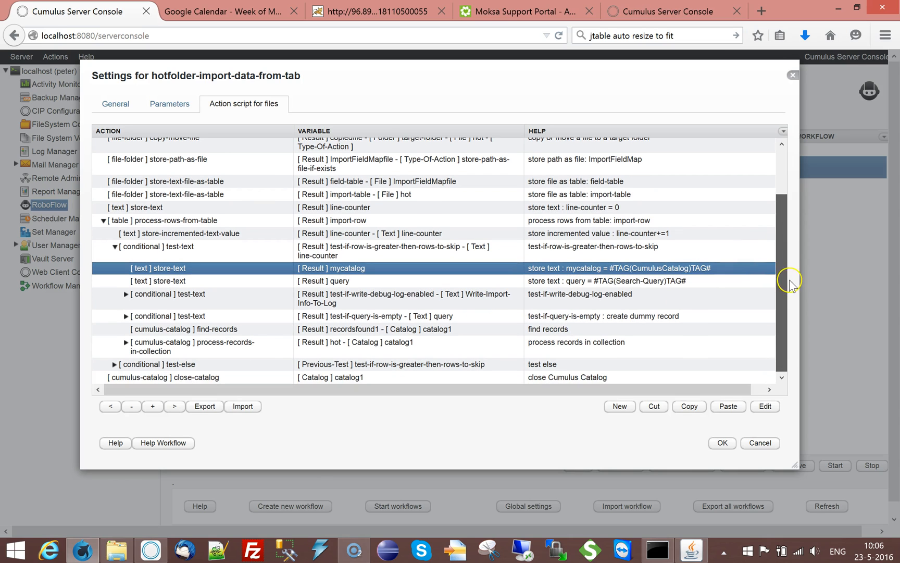
pyautogui.click(178, 268)
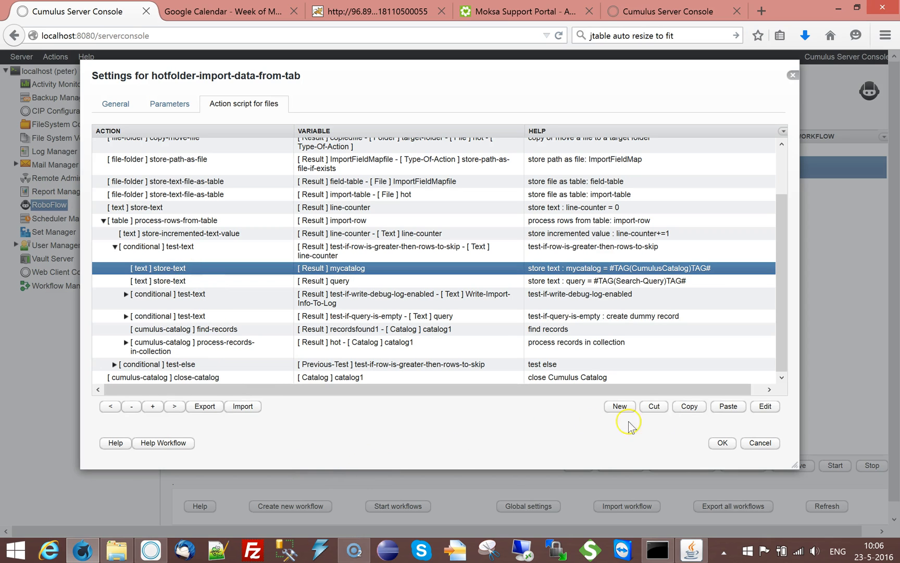
pyautogui.click(616, 407)
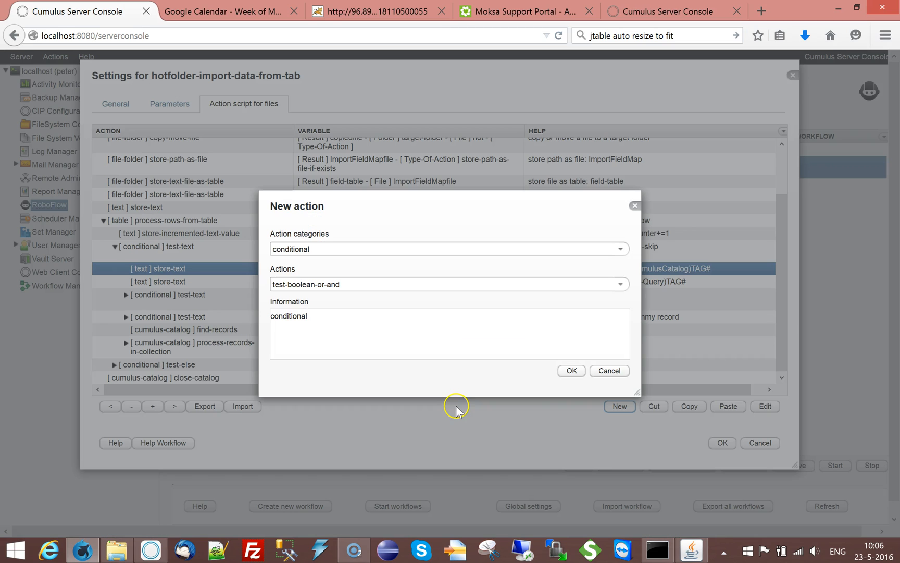
pyautogui.click(620, 249)
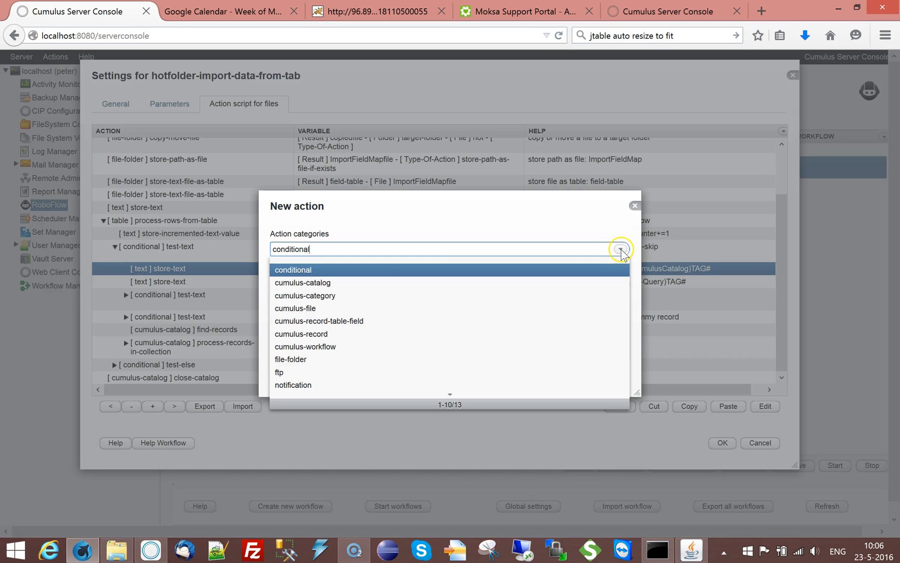
pyautogui.click(313, 272)
pyautogui.click(620, 284)
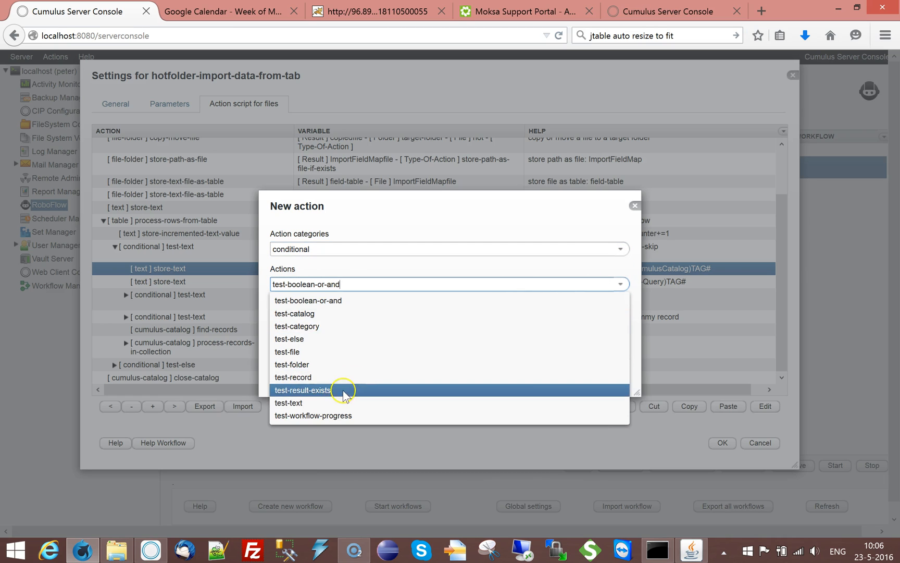
pyautogui.click(338, 402)
pyautogui.click(572, 372)
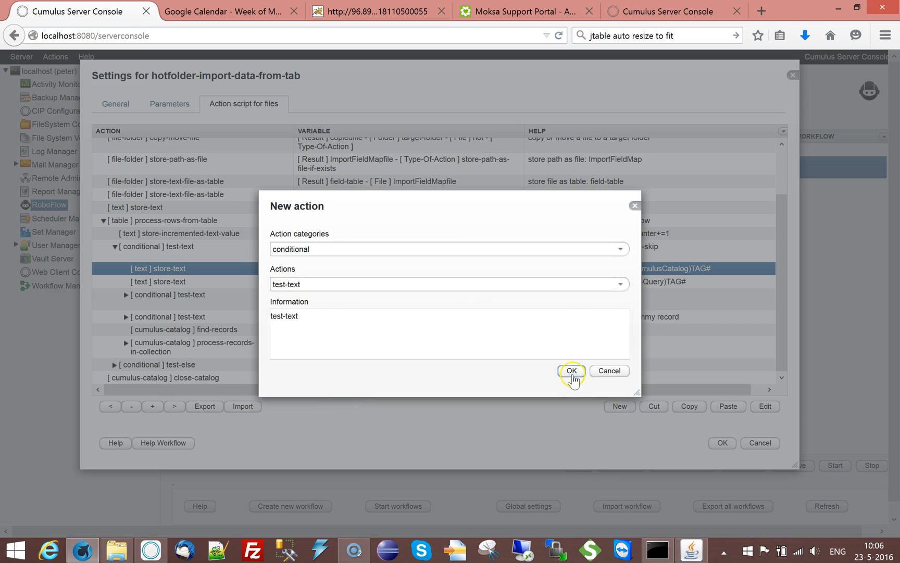
# Step: Make the new test process the prev-catalog variable and test it against the stored tag #TAG(mycatalog)TAG#
pyautogui.click(608, 218)
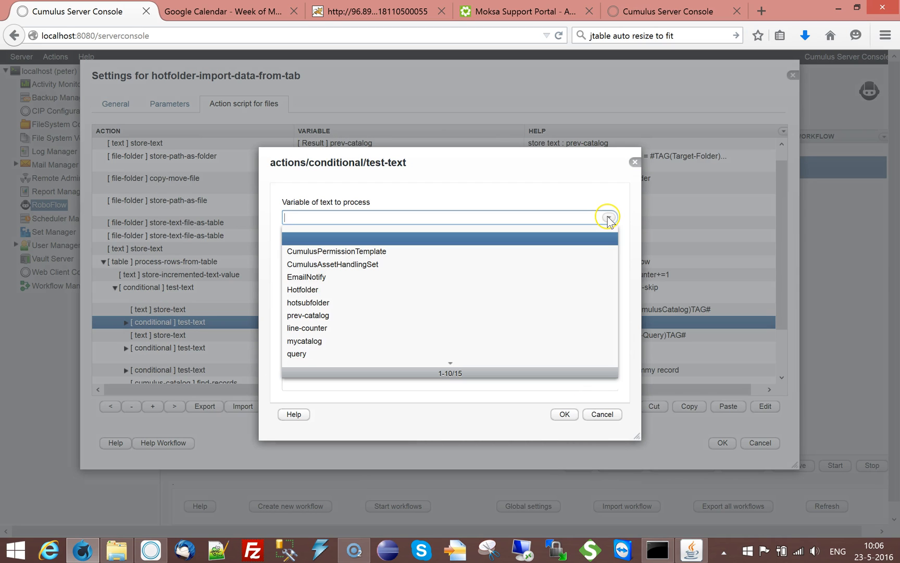
pyautogui.click(328, 315)
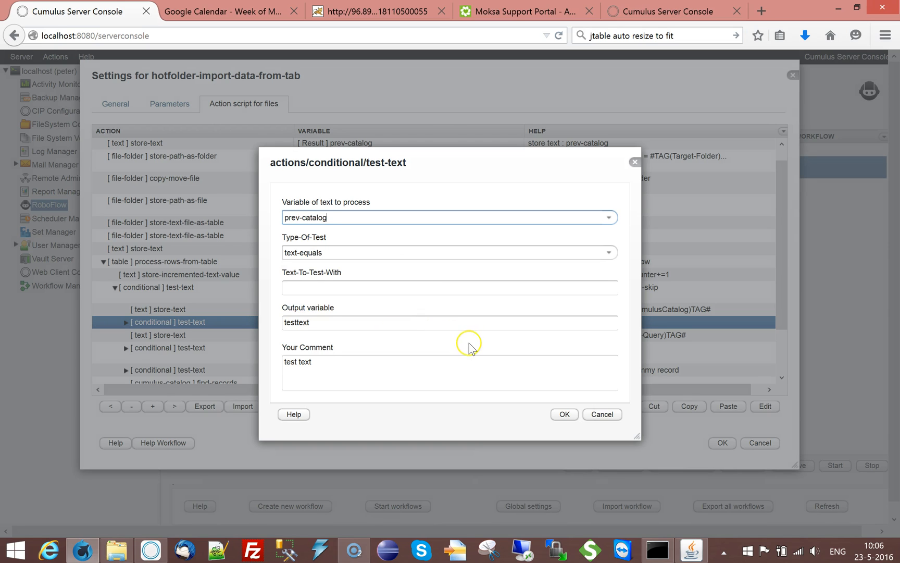
pyautogui.click(294, 288)
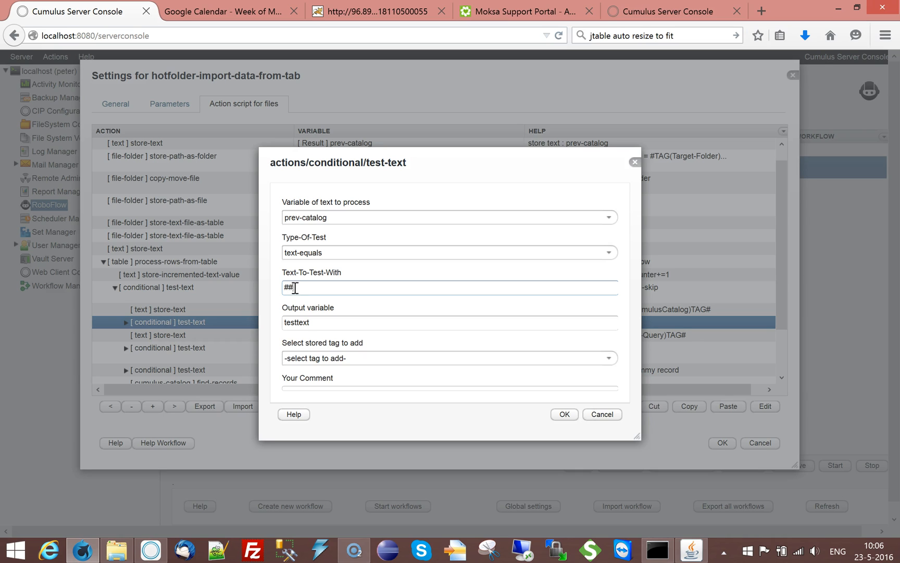
pyautogui.click(608, 359)
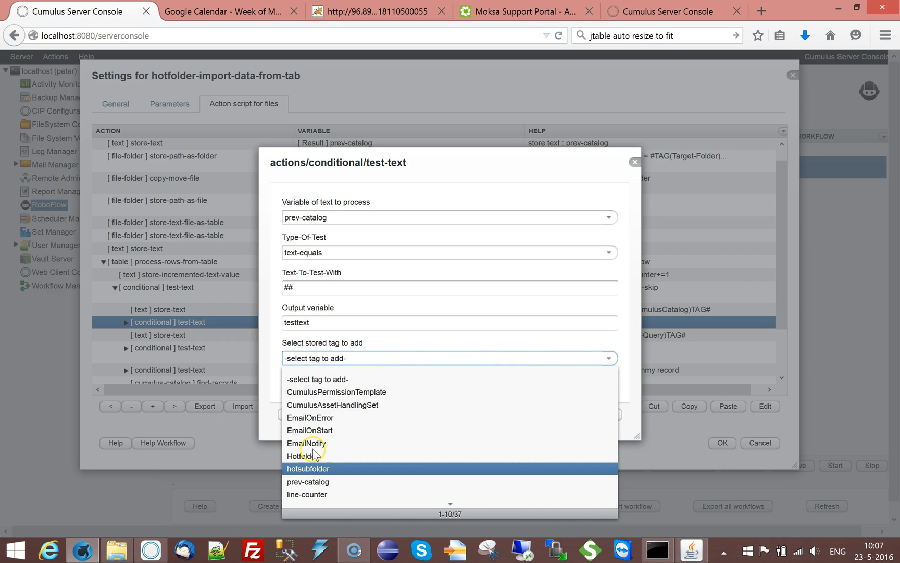
pyautogui.scroll(-1, 312, 469)
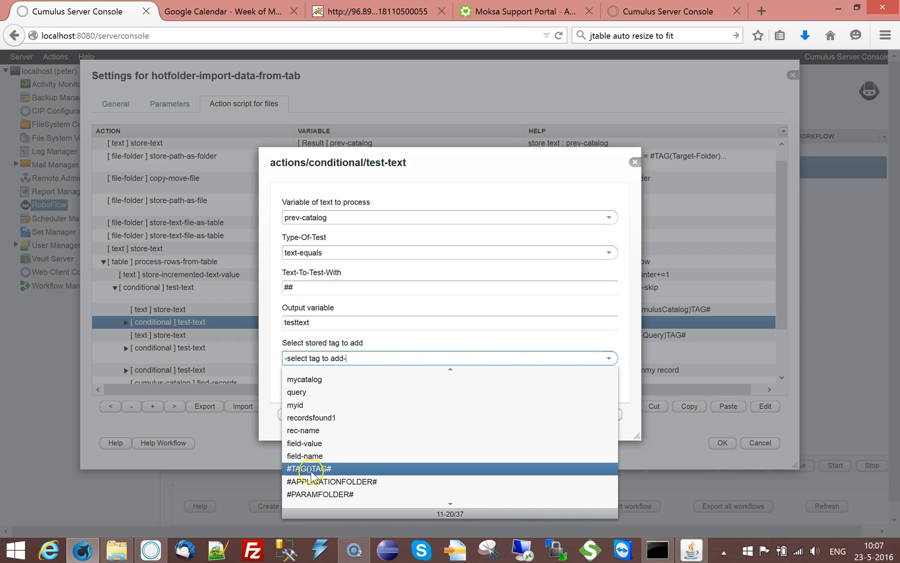
pyautogui.click(306, 378)
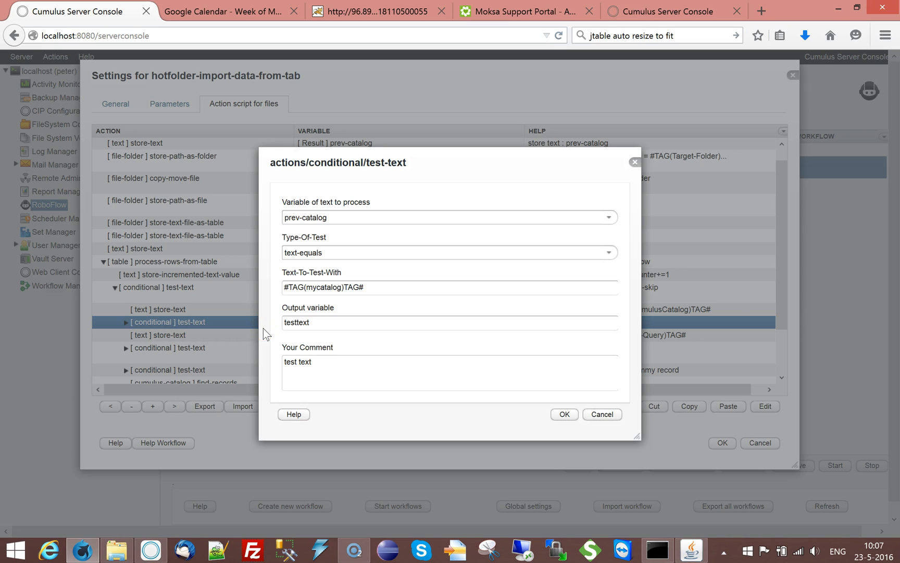
# Step: Set the test's output variable and comment to !test-if-catalog-is-different and save the action
pyautogui.moveTo(305, 322); pyautogui.dragTo(267, 325)
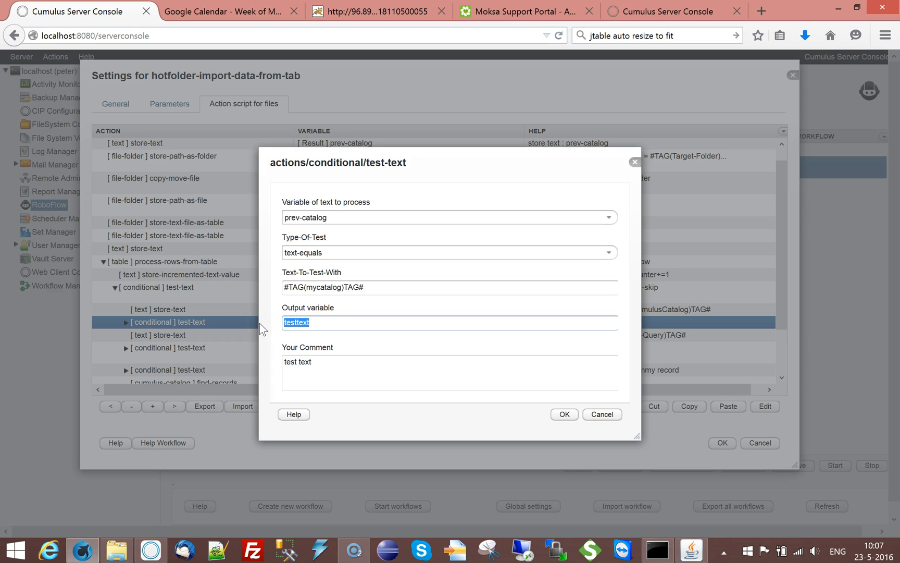
pyautogui.write('!')
pyautogui.write('test-if-catalog-is-different')
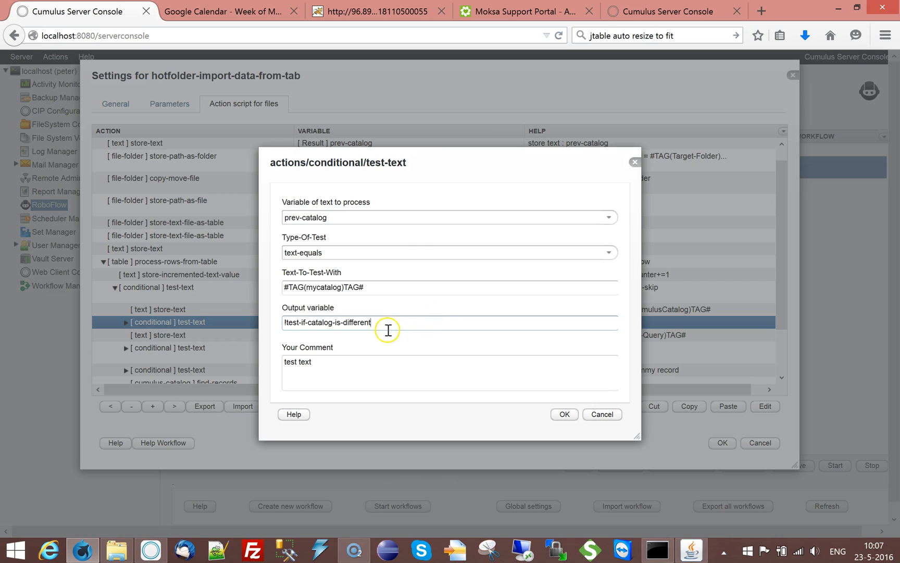
pyautogui.moveTo(387, 324); pyautogui.dragTo(251, 307)
pyautogui.hotkey('ctrl', 'c')
pyautogui.moveTo(328, 365); pyautogui.dragTo(237, 356)
pyautogui.hotkey('ctrl', 'v')
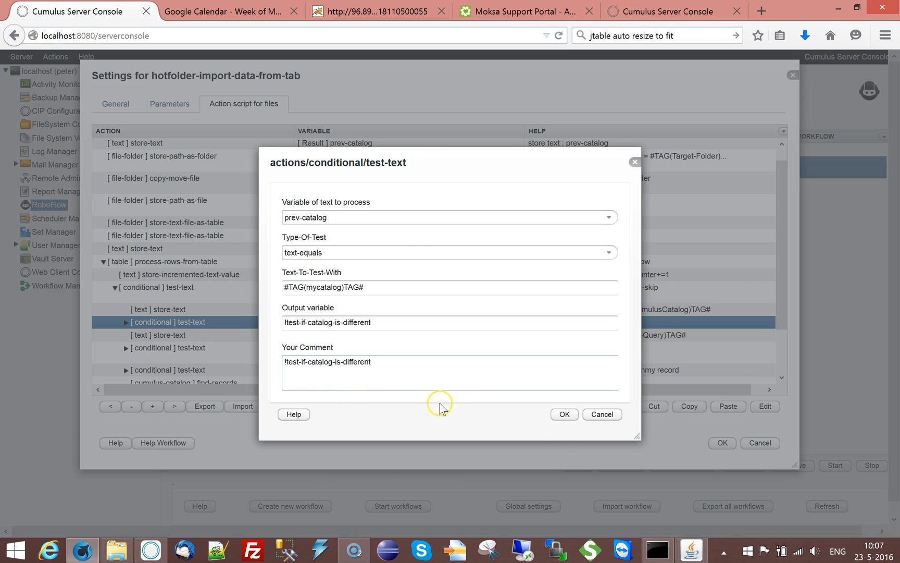
pyautogui.click(567, 417)
# Step: Expand the !test-if-catalog-is-different condition and add a nested conditional test-text action inside it
pyautogui.click(125, 322)
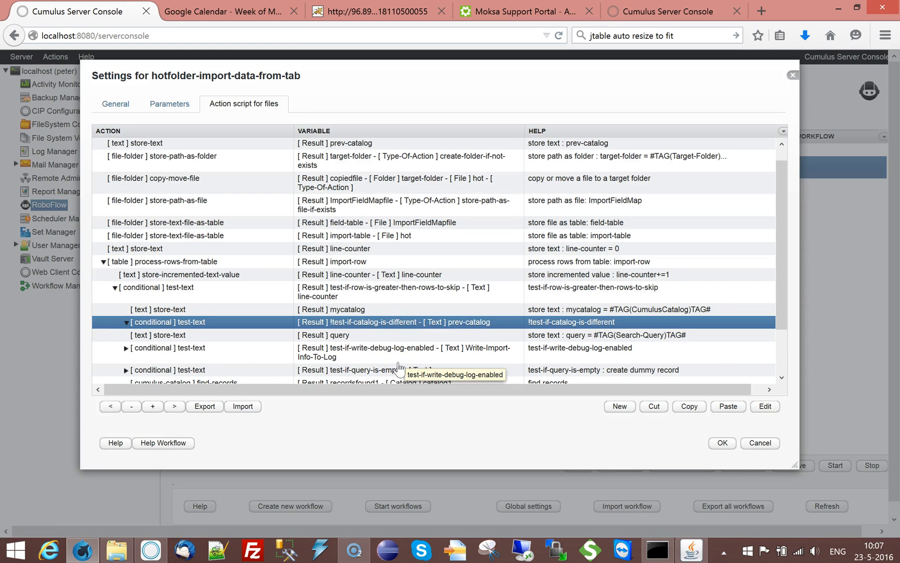
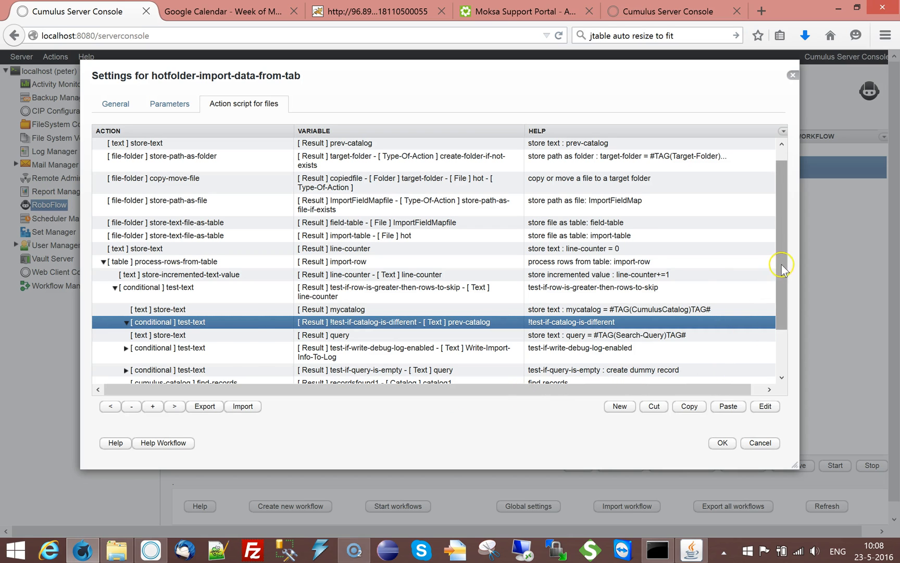
pyautogui.moveTo(783, 263); pyautogui.dragTo(786, 341)
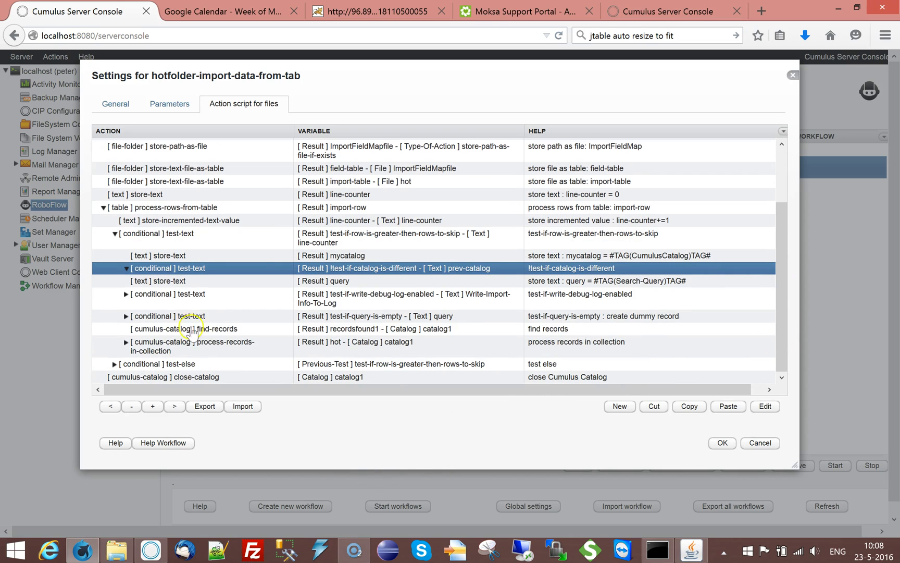
pyautogui.click(620, 406)
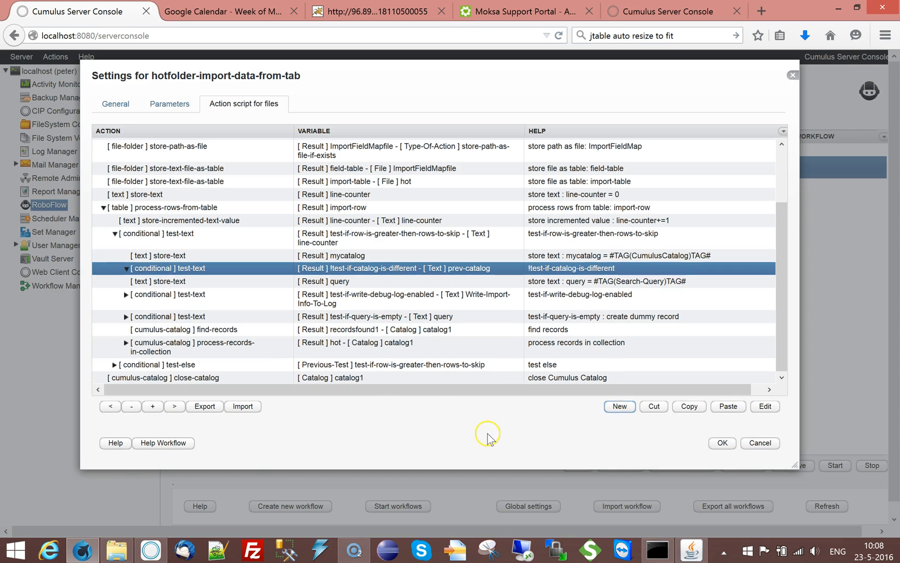
pyautogui.click(621, 249)
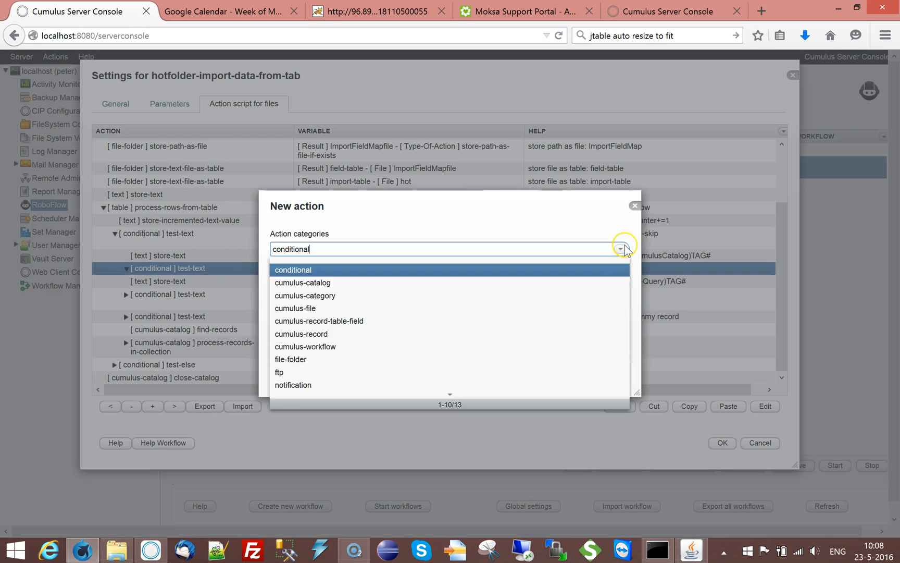
pyautogui.click(620, 269)
pyautogui.click(620, 284)
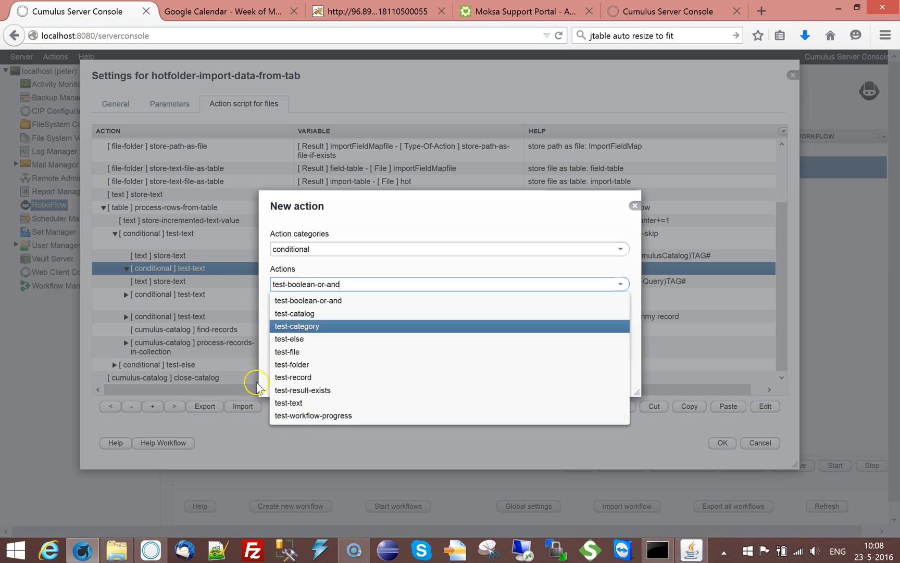
pyautogui.click(291, 403)
pyautogui.click(575, 373)
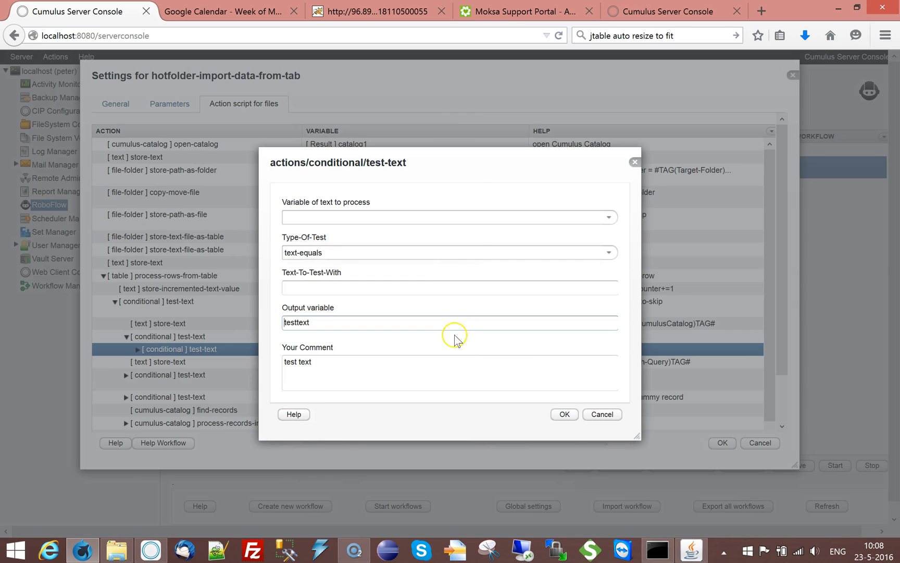
# Step: Make the nested test process prev-catalog against empty text, set its output variable and comment to !test-if-previous-catalog-is-NOT-empty, and save it
pyautogui.click(606, 218)
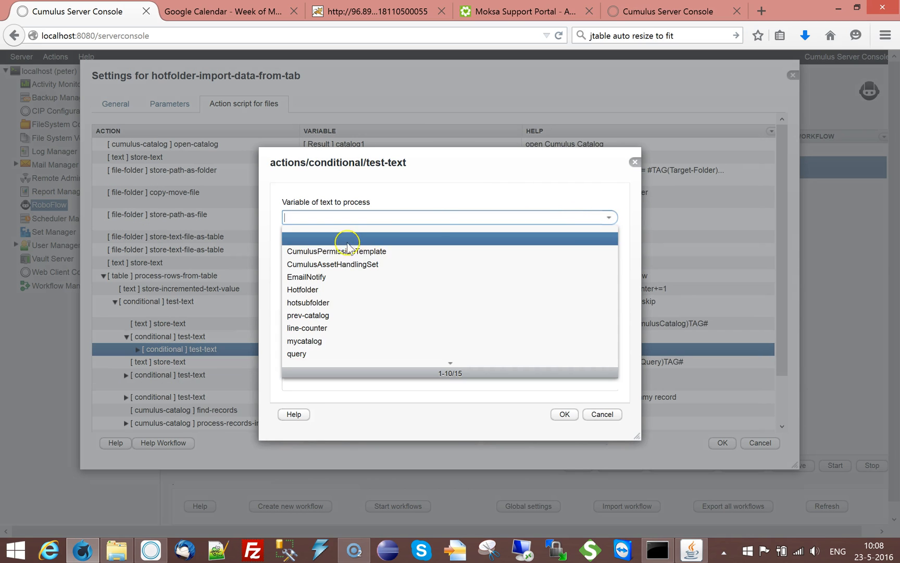
pyautogui.click(336, 316)
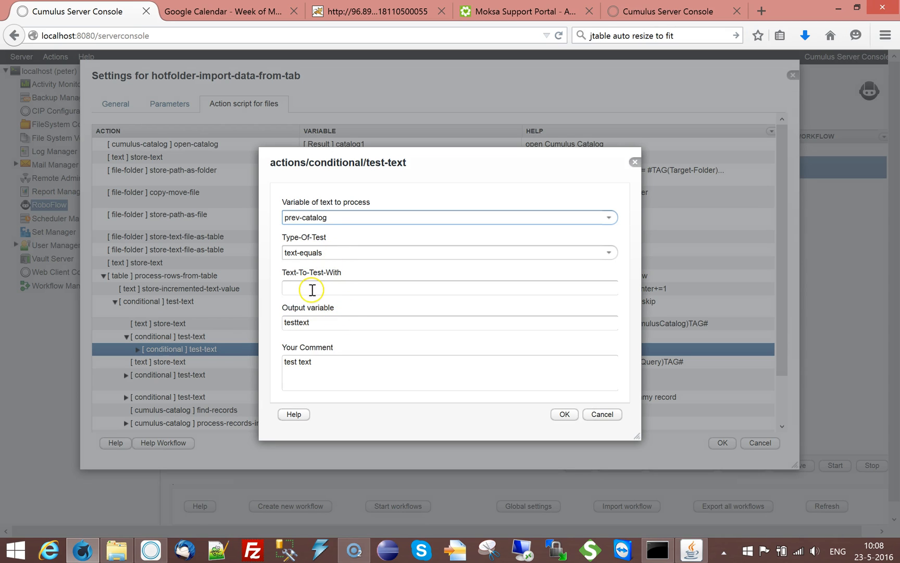
pyautogui.moveTo(315, 321); pyautogui.dragTo(260, 315)
pyautogui.write('test')
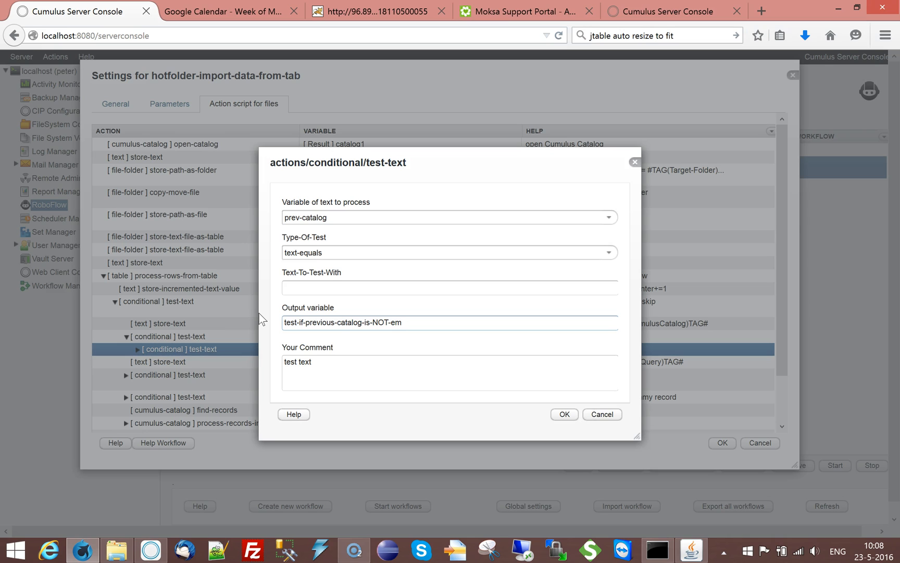
pyautogui.click(276, 321)
pyautogui.write('!')
pyautogui.moveTo(423, 322); pyautogui.dragTo(237, 308)
pyautogui.hotkey('ctrl', 'c')
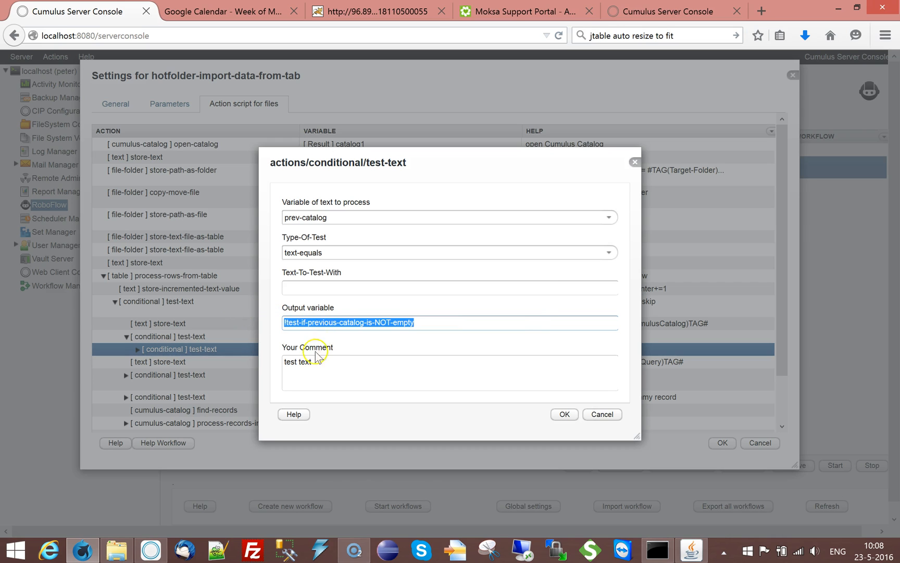
pyautogui.moveTo(314, 361); pyautogui.dragTo(255, 362)
pyautogui.hotkey('ctrl', 'v')
pyautogui.click(565, 415)
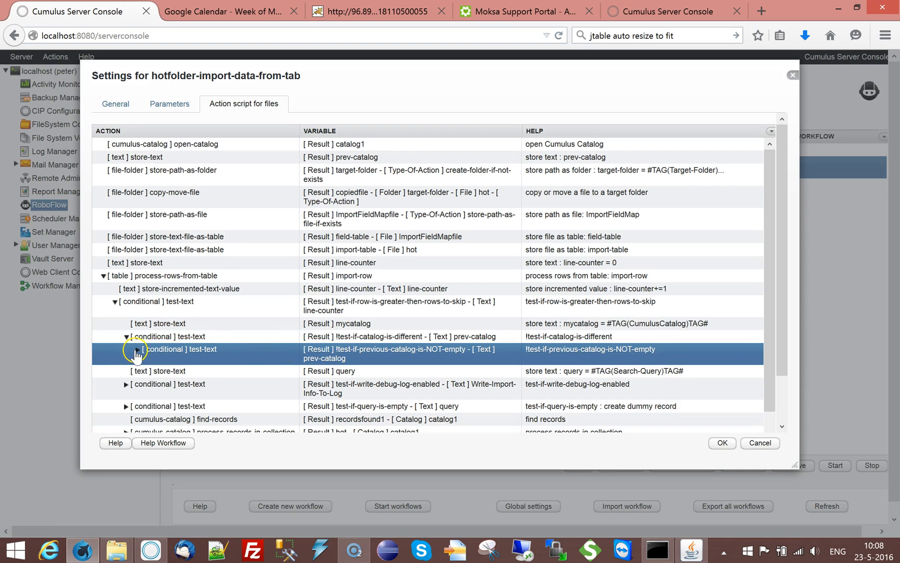
# Step: Copy the final close-catalog action into the nested !test-if-previous-catalog-is-NOT-empty condition, and collapse that condition
pyautogui.click(137, 350)
pyautogui.moveTo(781, 312); pyautogui.dragTo(408, 482)
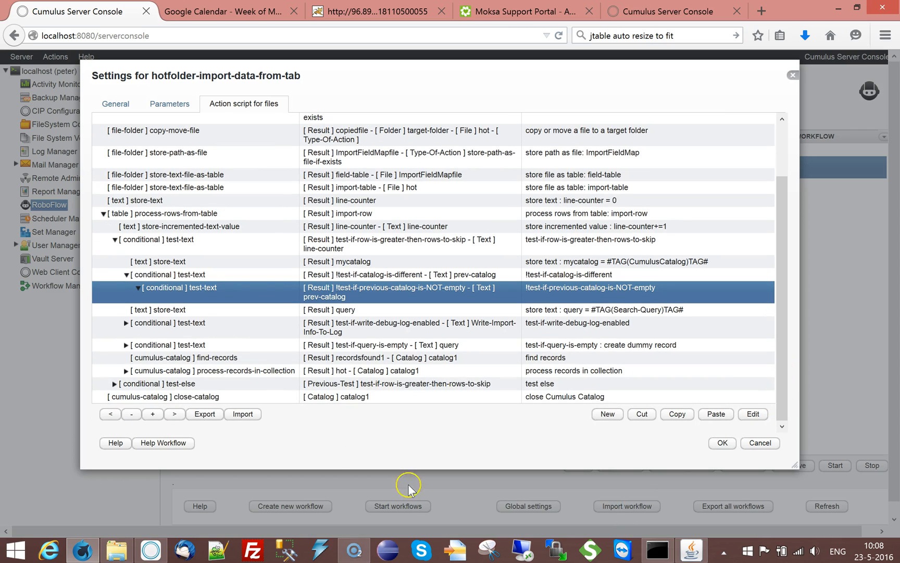
pyautogui.click(271, 397)
pyautogui.click(676, 413)
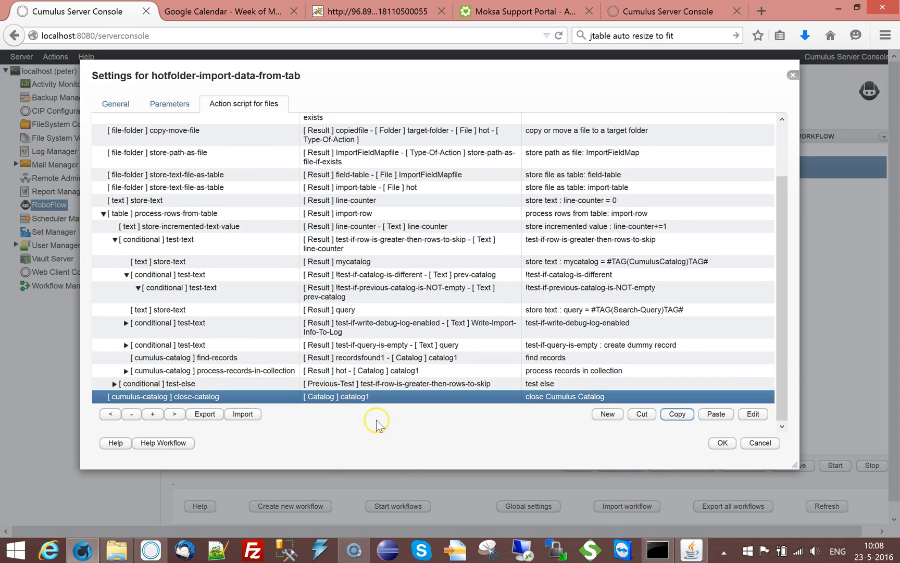
pyautogui.click(170, 295)
pyautogui.click(715, 413)
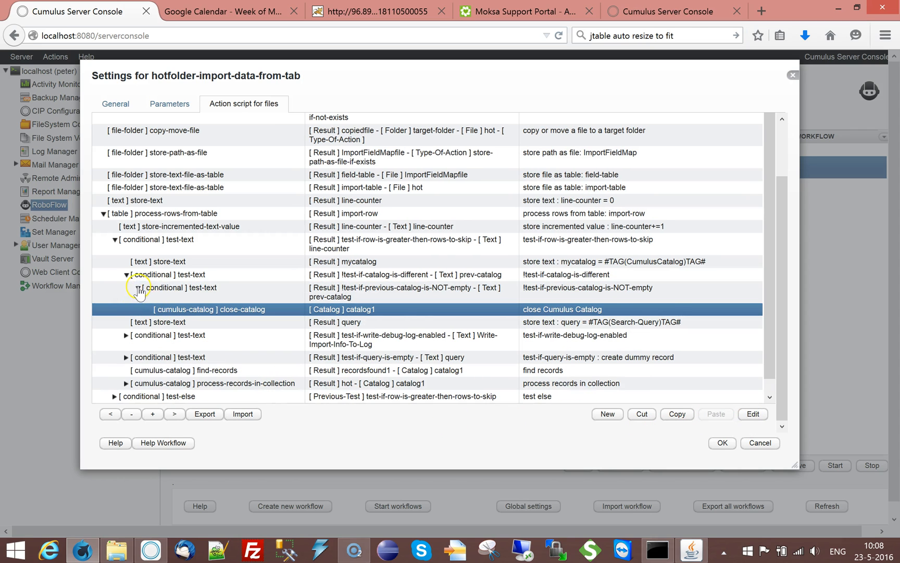
pyautogui.click(138, 288)
# Step: Move the open-catalog action from the start of the script to after the nested test inside !test-if-catalog-is-different
pyautogui.click(174, 275)
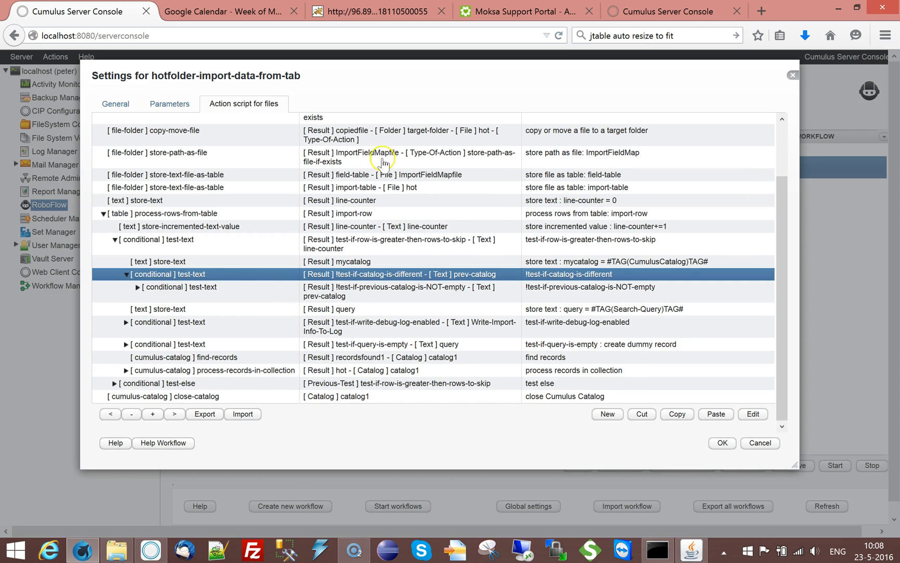
pyautogui.moveTo(780, 188); pyautogui.dragTo(781, 128)
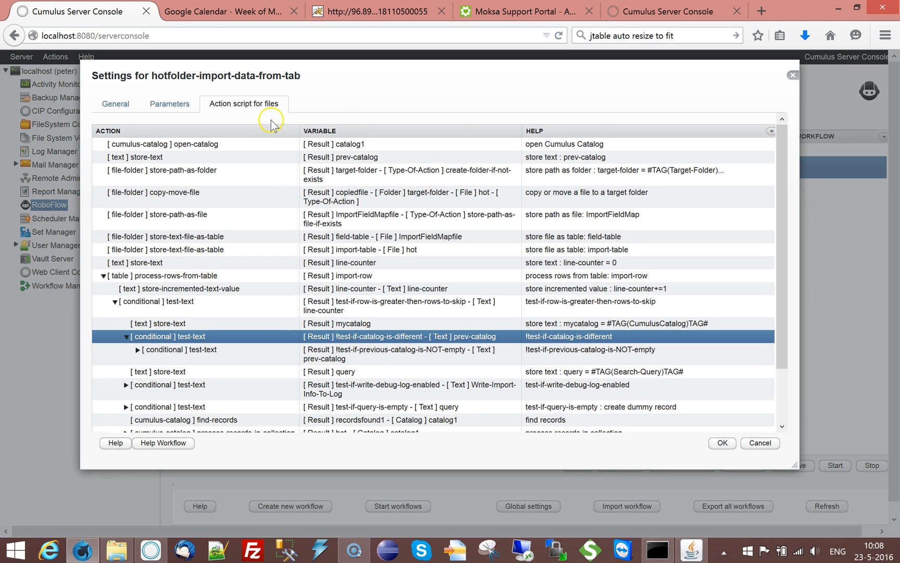
pyautogui.click(196, 145)
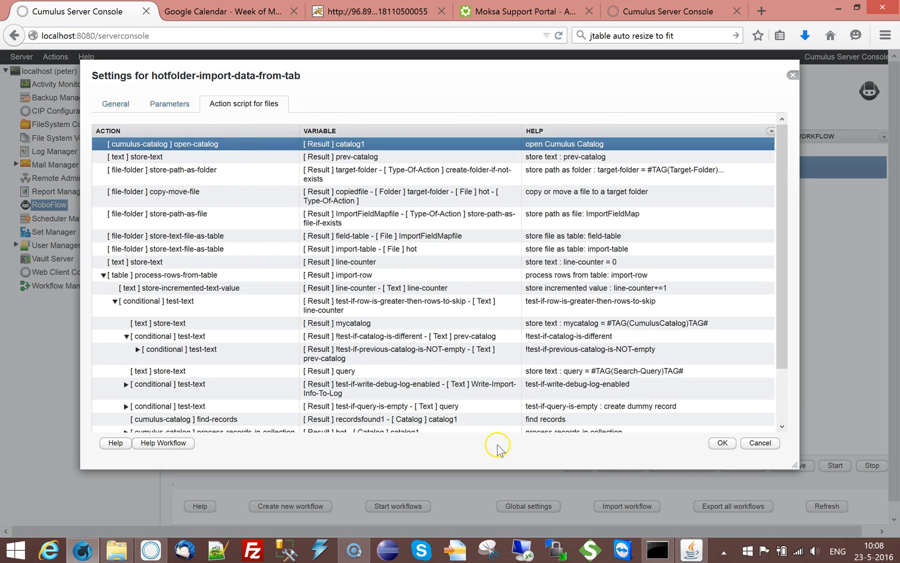
pyautogui.moveTo(783, 359); pyautogui.dragTo(778, 431)
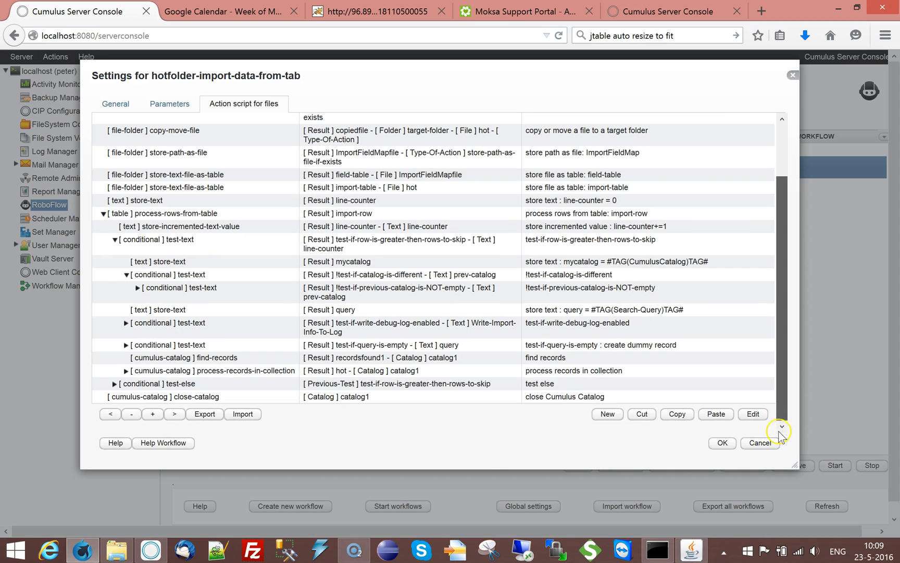
pyautogui.click(646, 415)
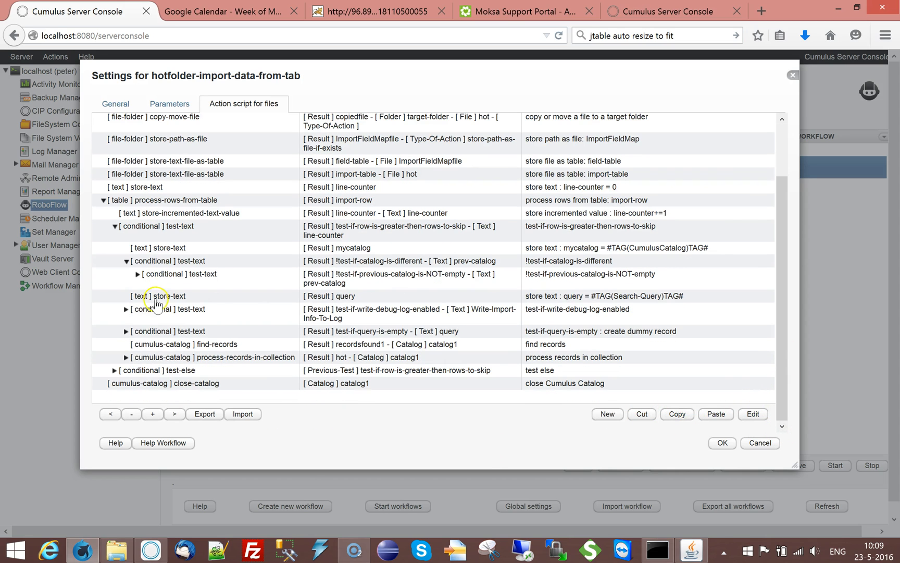
pyautogui.click(157, 279)
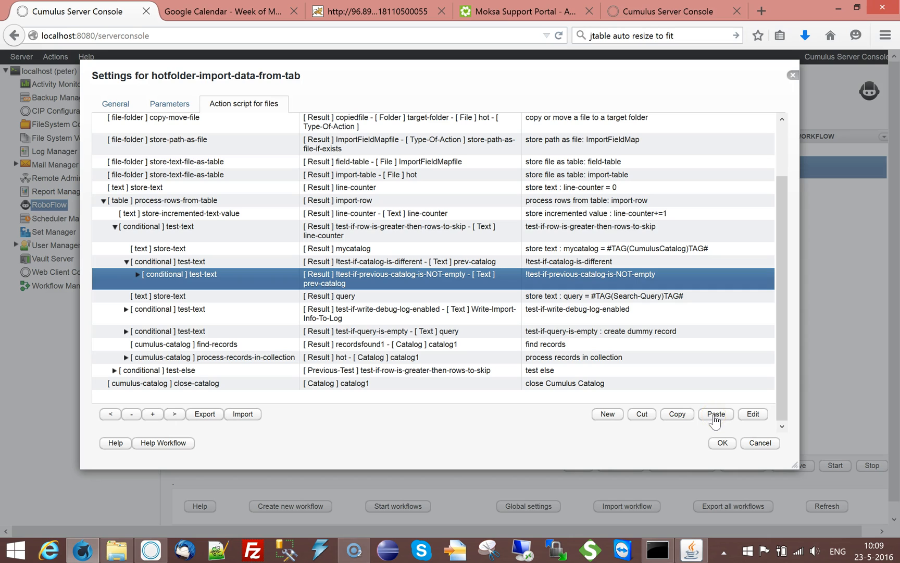
pyautogui.click(715, 414)
# Step: Set the moved open-catalog action's catalog name to #TAG(mycatalog)TAG# and save the action
pyautogui.doubleClick(262, 304)
pyautogui.click(307, 253)
pyautogui.doubleClick(360, 252)
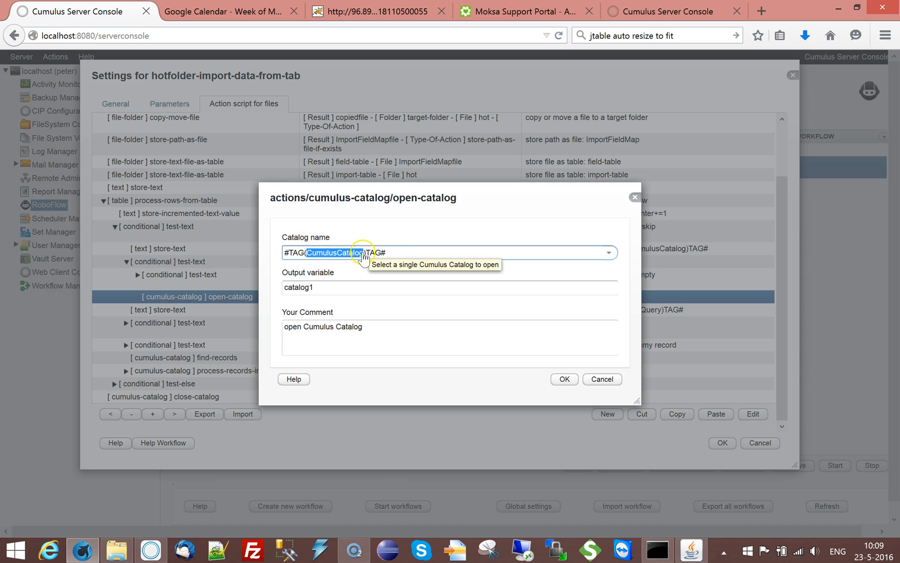
pyautogui.write('m')
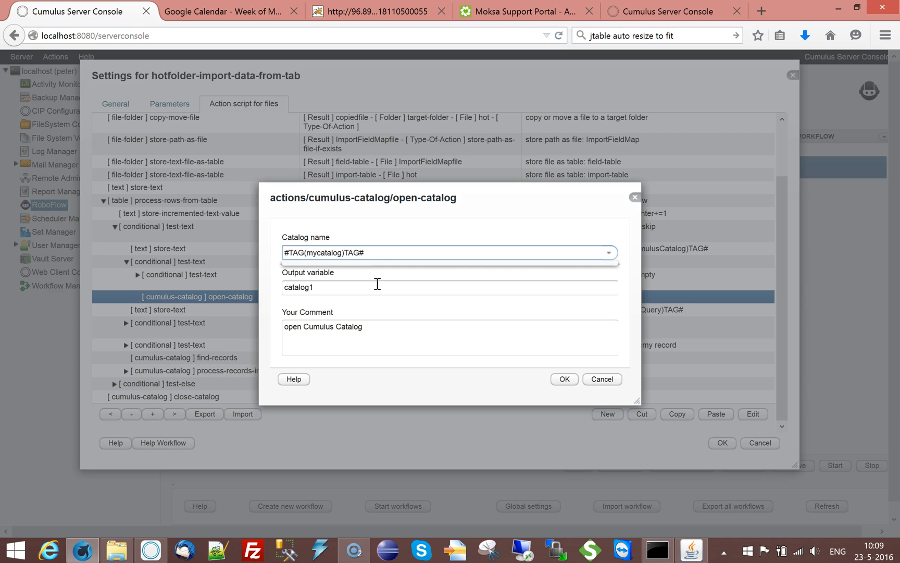
pyautogui.click(367, 285)
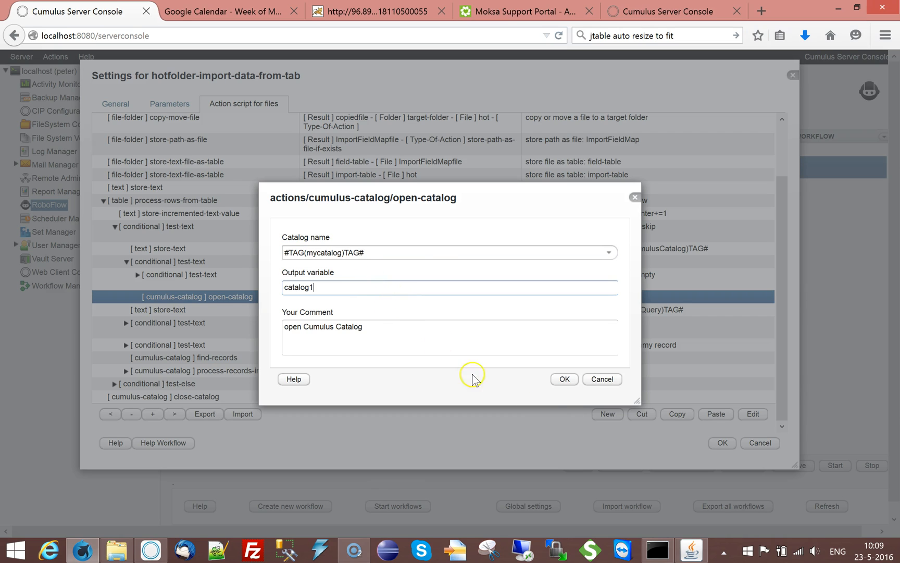
pyautogui.click(564, 379)
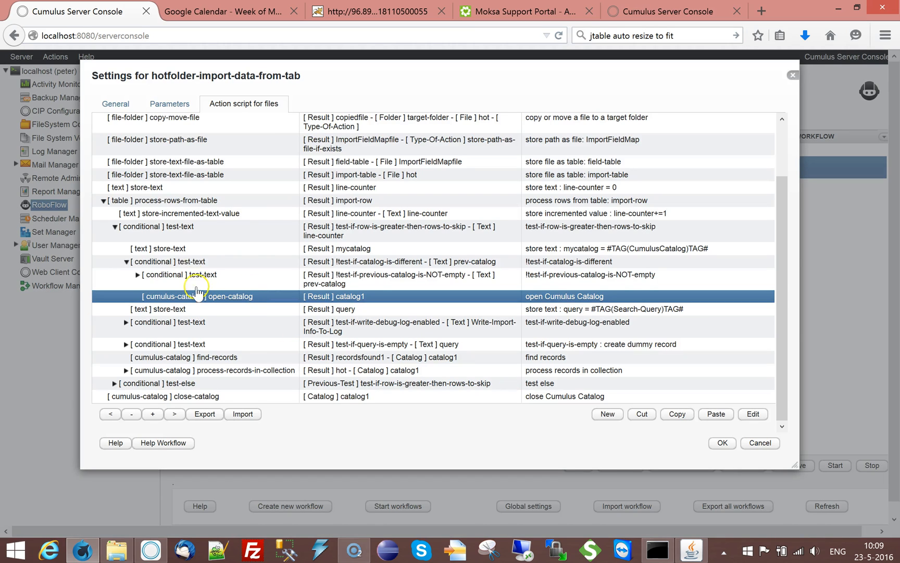
# Step: Review the settings of the mycatalog store-text action, leaving them as they are
pyautogui.click(180, 248)
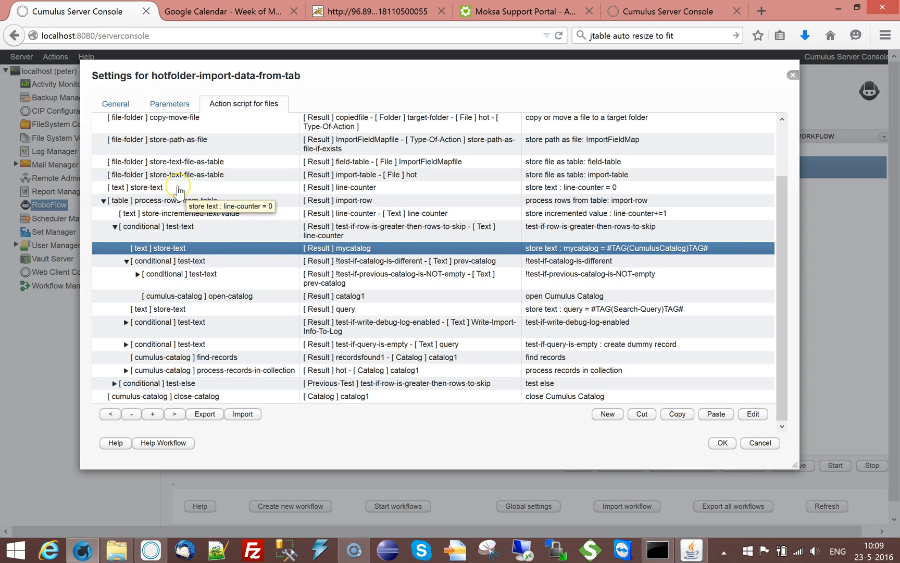
pyautogui.doubleClick(177, 253)
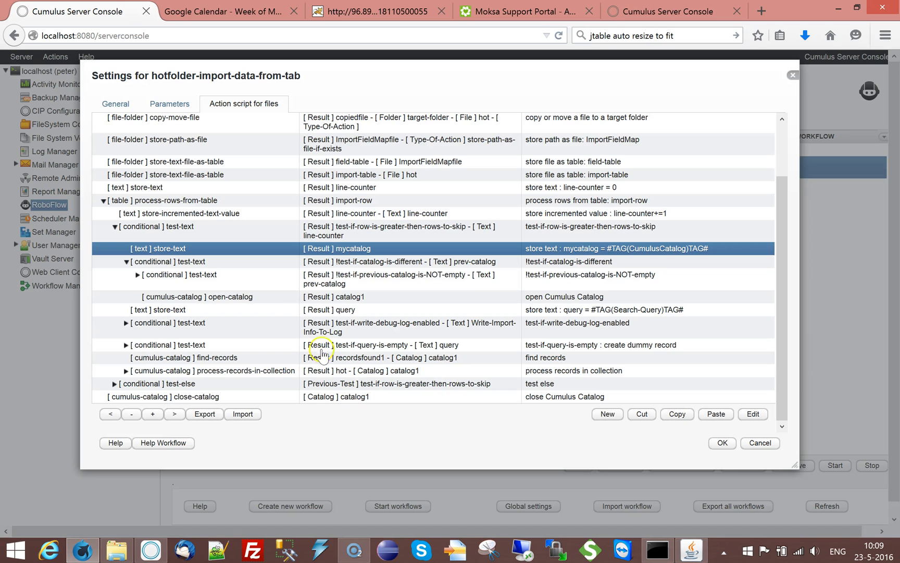
pyautogui.click(601, 381)
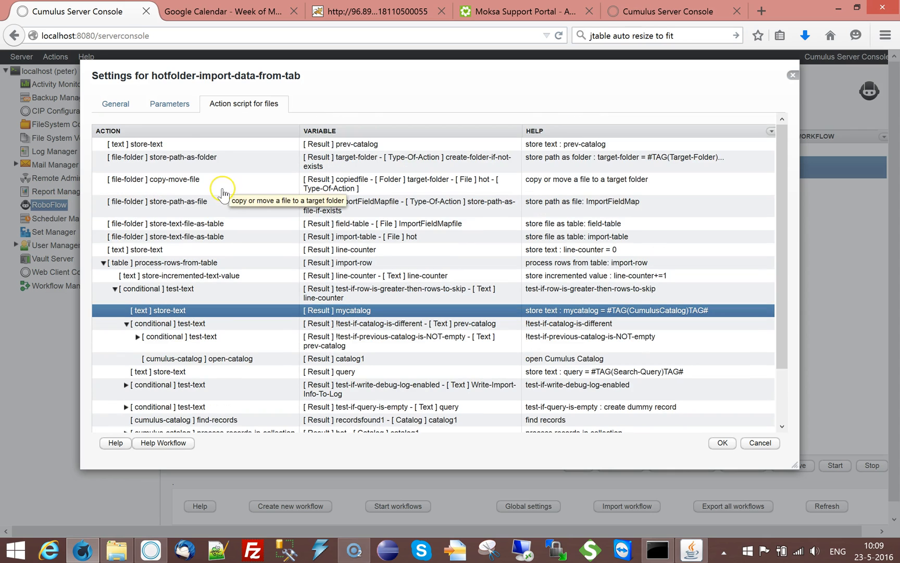
# Step: Copy the prev-catalog store-text action from the script start and paste it after open-catalog inside !test-if-catalog-is-different
pyautogui.click(182, 145)
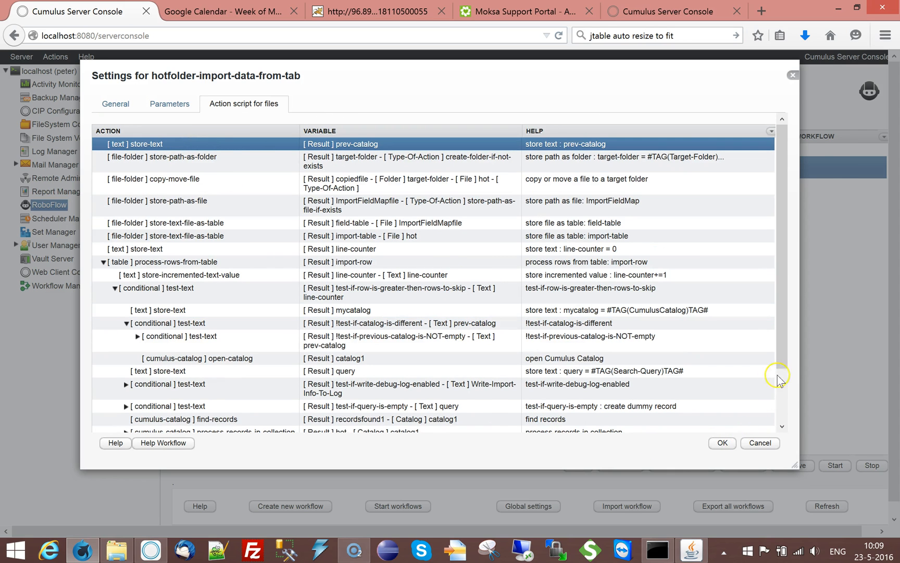
pyautogui.scroll(-2, 761, 408)
pyautogui.click(678, 414)
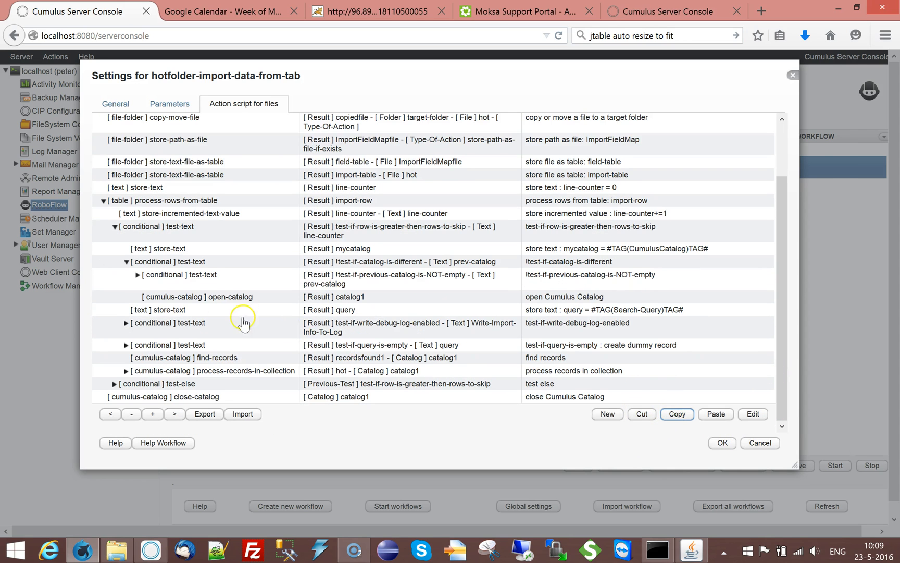
pyautogui.click(175, 300)
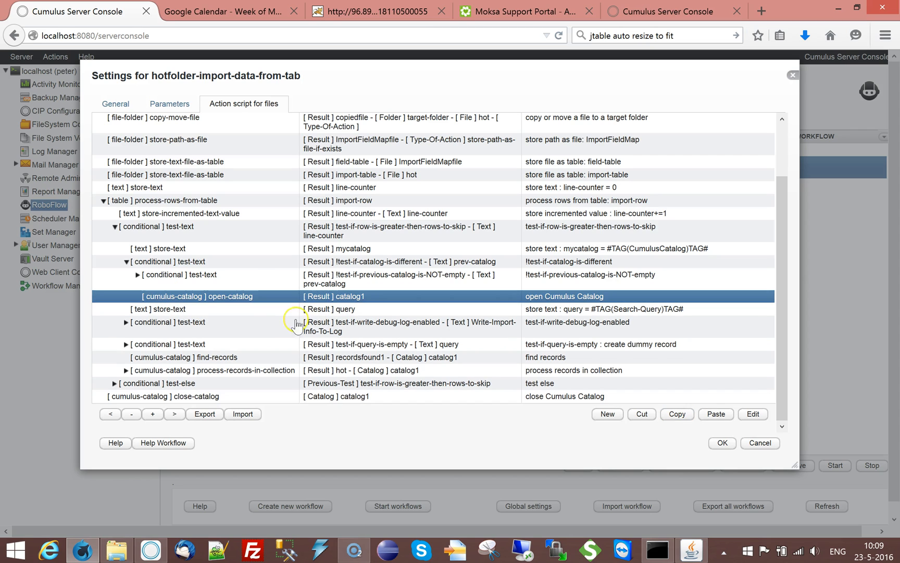
pyautogui.click(715, 415)
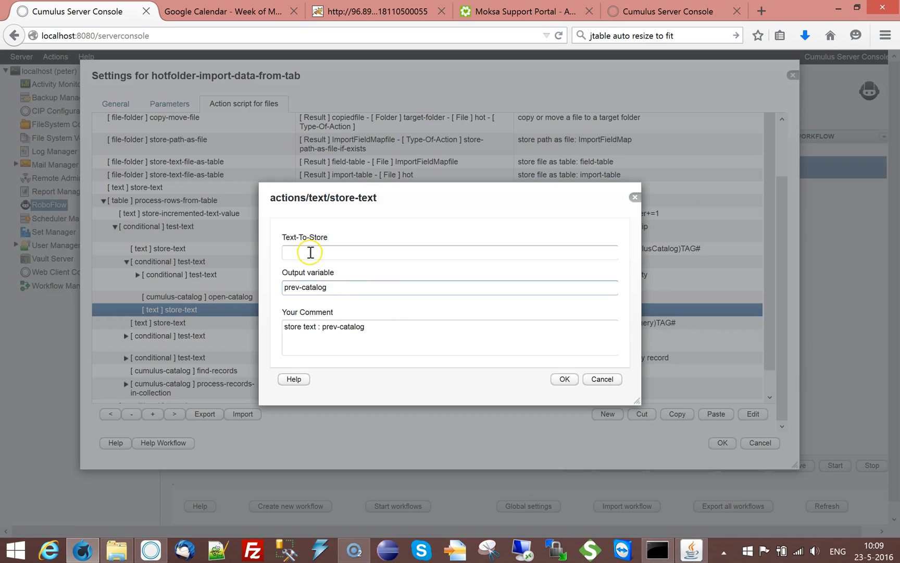
# Step: Set the pasted prev-catalog action's text to store to the stored tag #TAG(mycatalog)TAG#
pyautogui.click(310, 254)
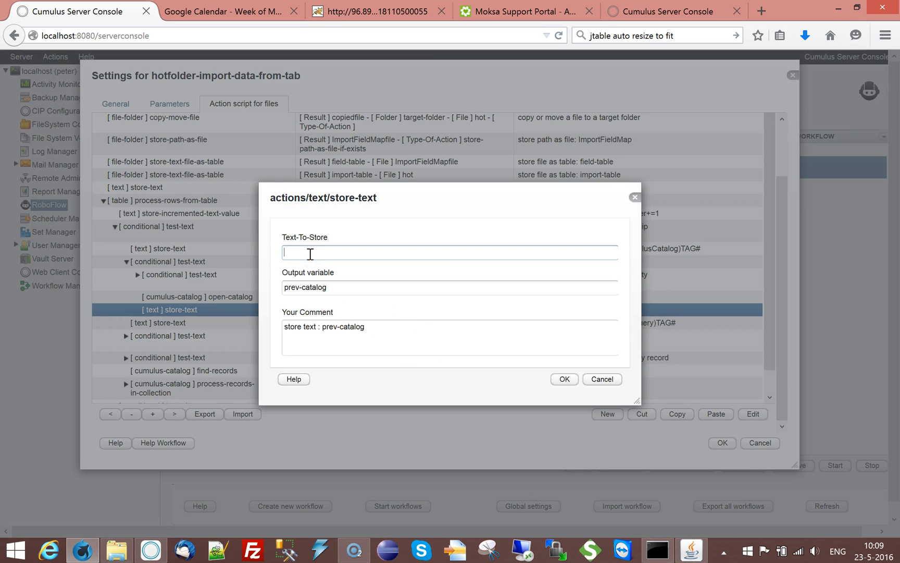
pyautogui.write('##')
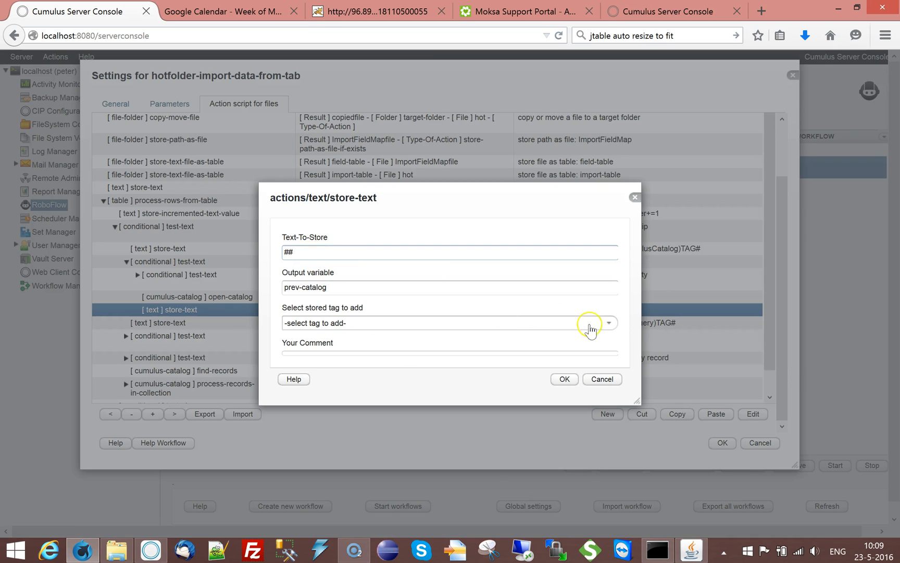
pyautogui.click(607, 322)
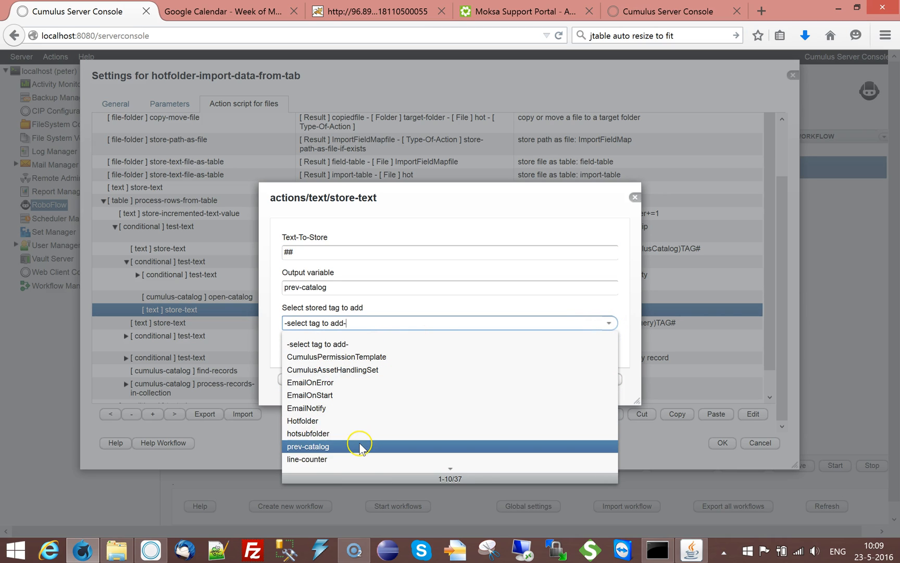
pyautogui.scroll(-1, 359, 446)
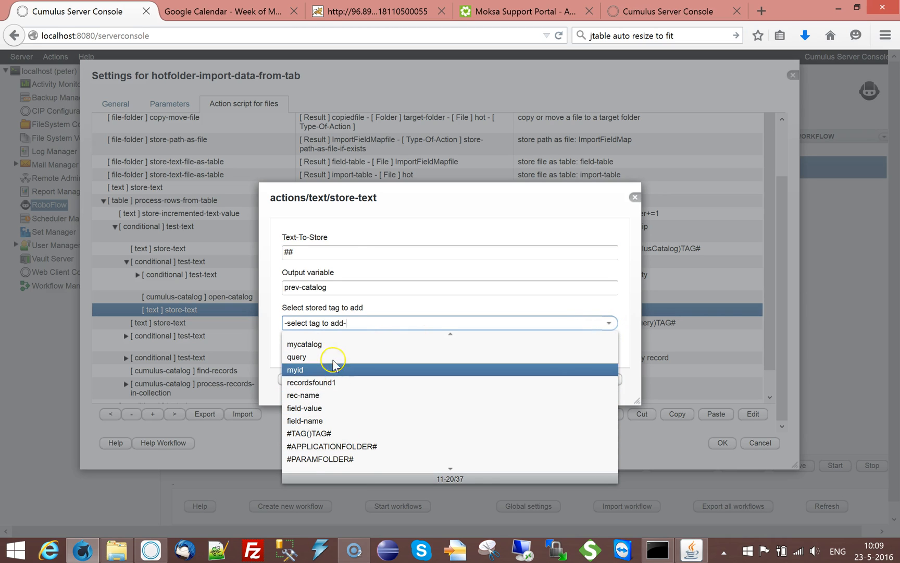
pyautogui.click(330, 343)
# Step: Extend the prev-catalog action's comment to "store text : prev-catalog = #TAG(mycatalog)TAG#" and save the action
pyautogui.click(404, 337)
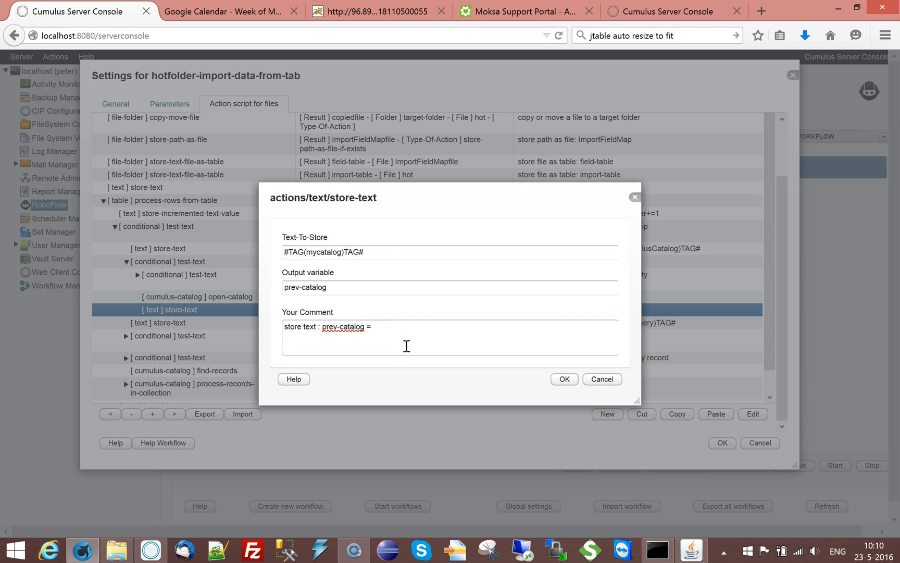
pyautogui.moveTo(378, 252); pyautogui.dragTo(256, 249)
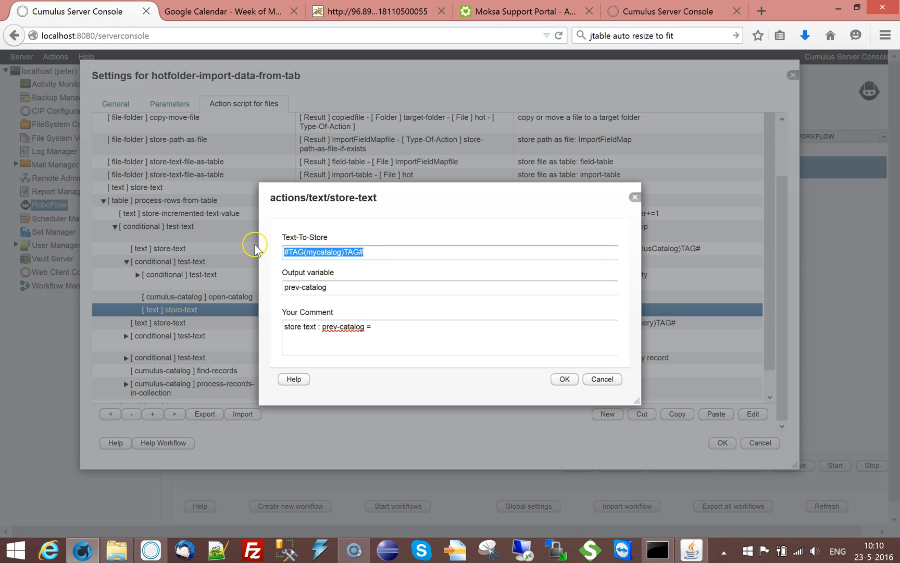
pyautogui.click(403, 329)
pyautogui.hotkey('ctrl', 'v')
pyautogui.click(565, 379)
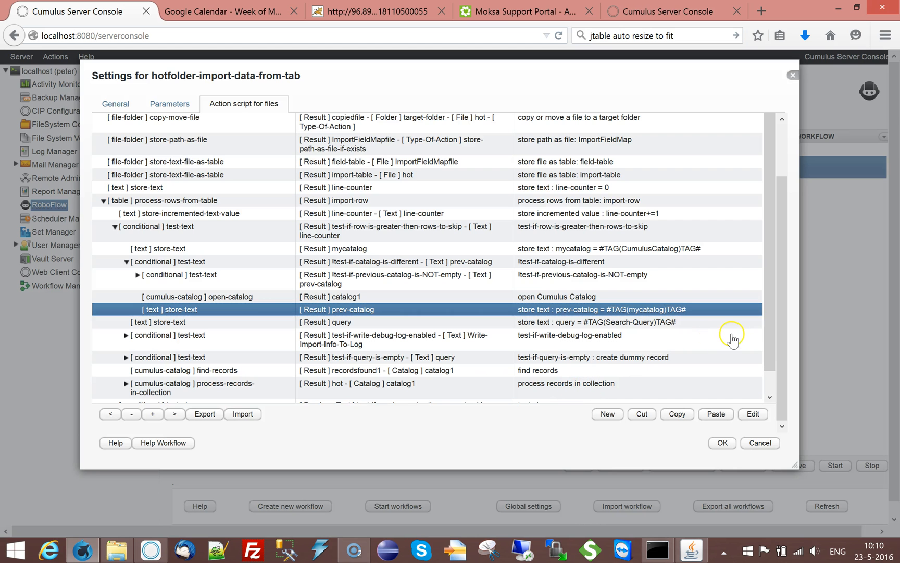
# Step: Copy the !test-if-previous-catalog-is-NOT-empty condition and paste it after the test-else action near the script's end
pyautogui.moveTo(765, 326); pyautogui.dragTo(763, 382)
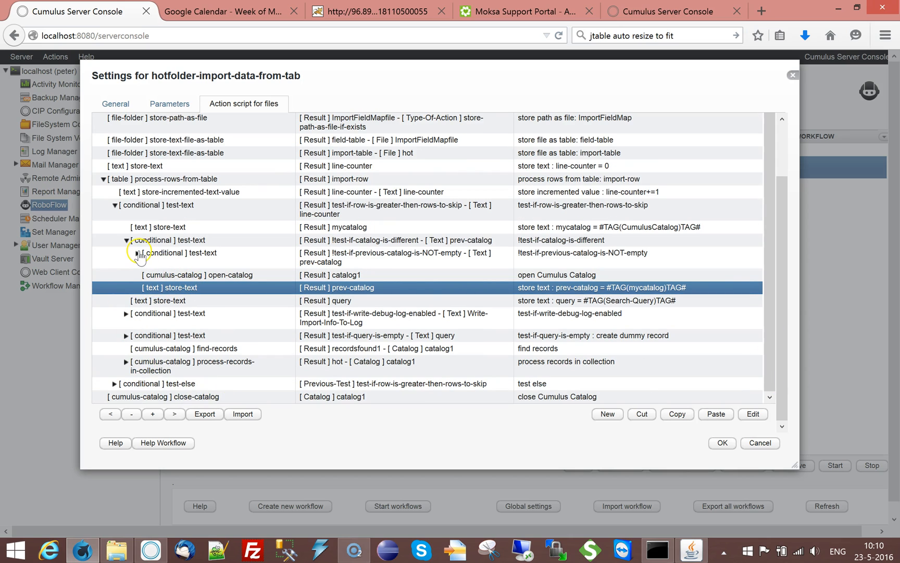
pyautogui.click(151, 256)
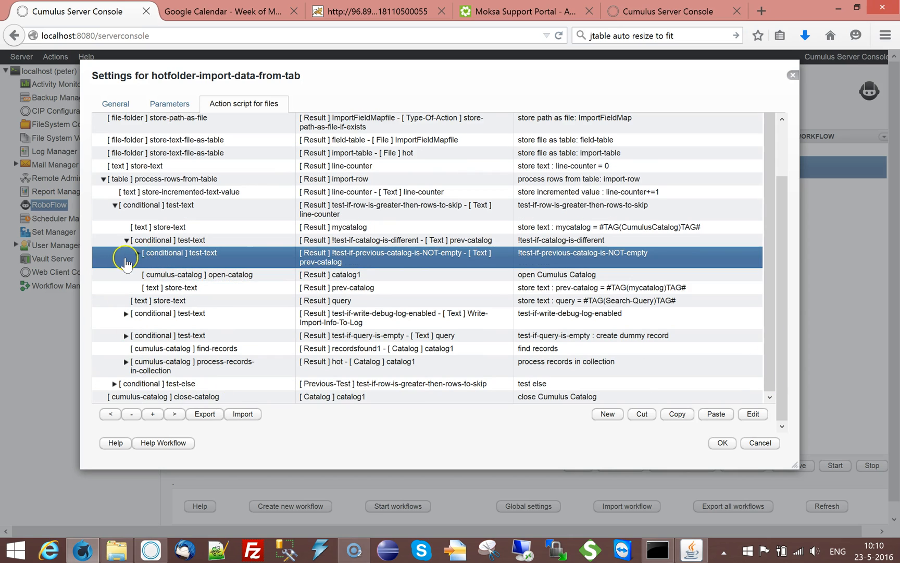
pyautogui.click(138, 254)
pyautogui.click(138, 253)
pyautogui.click(677, 412)
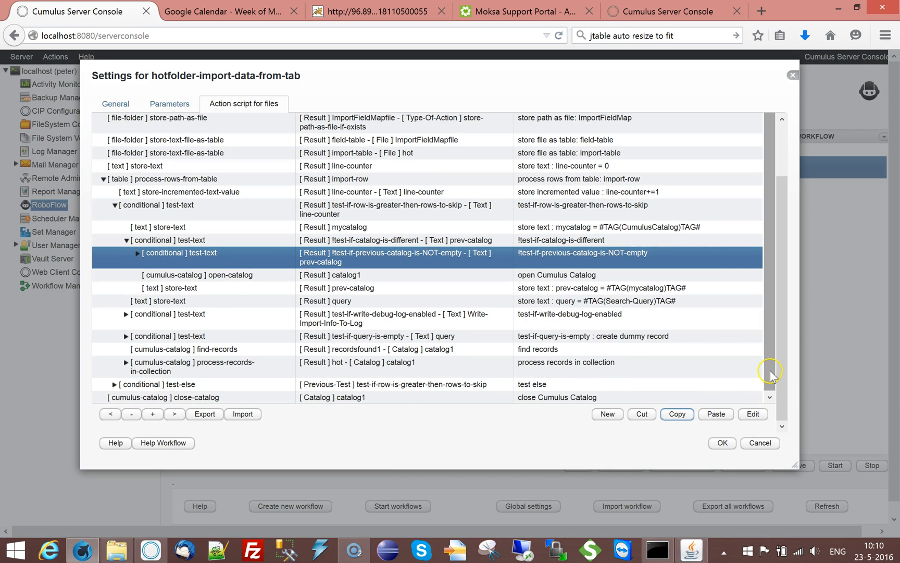
pyautogui.moveTo(783, 376); pyautogui.dragTo(783, 397)
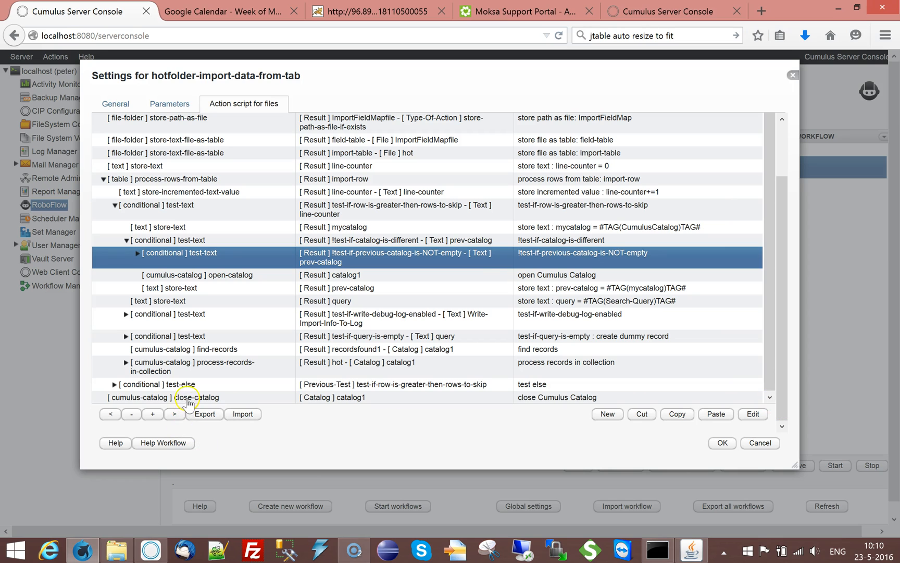
pyautogui.click(182, 384)
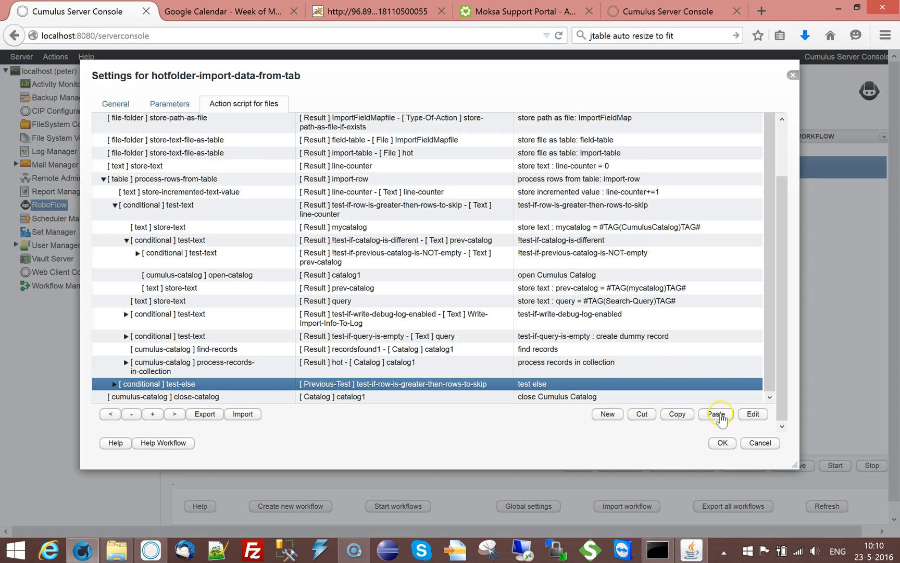
pyautogui.click(720, 415)
pyautogui.moveTo(769, 333); pyautogui.dragTo(779, 403)
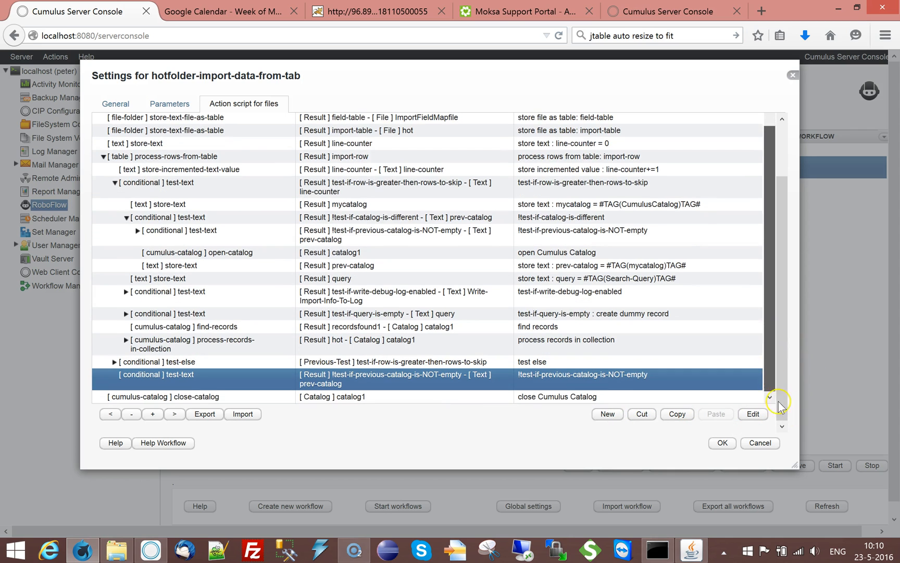
# Step: Remove the final close-catalog action for catalog1 from the end of the script and save the workflow
pyautogui.click(217, 400)
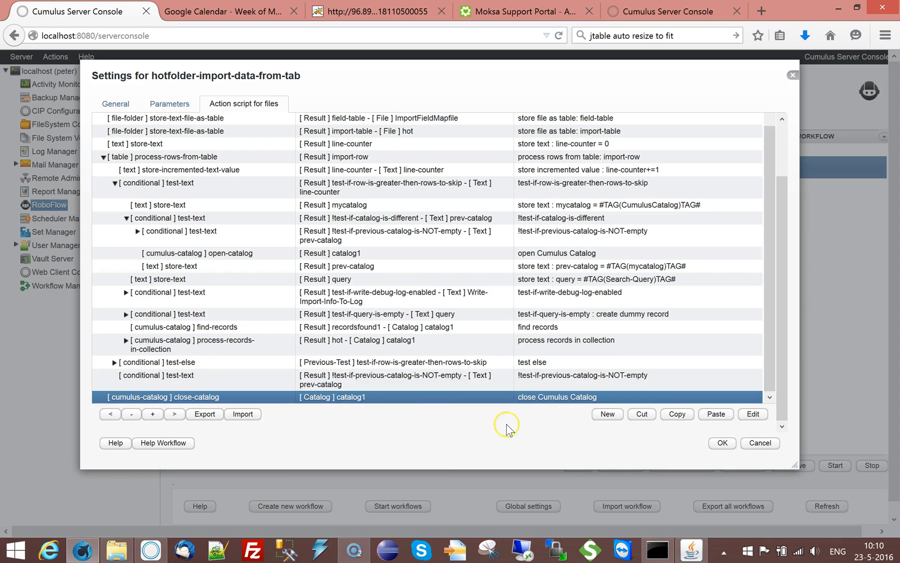
pyautogui.click(642, 415)
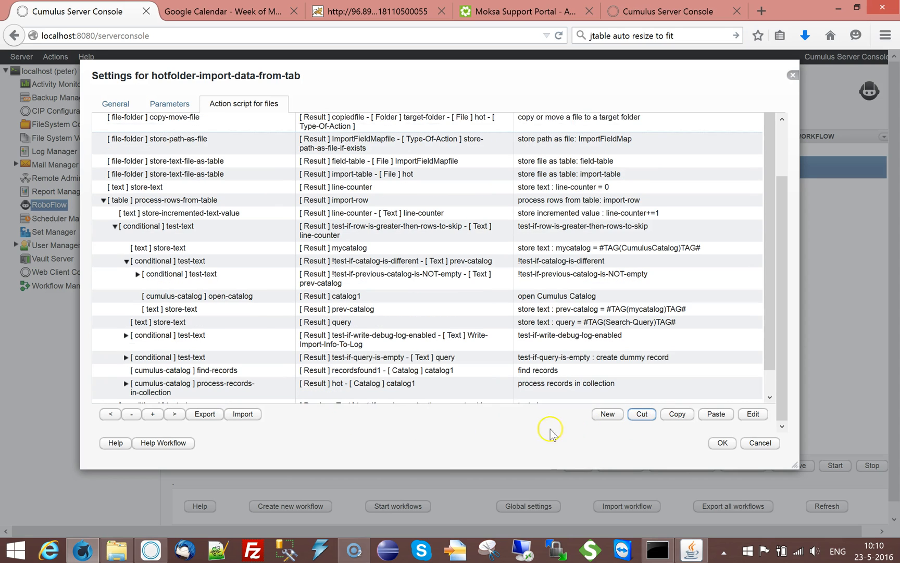
pyautogui.click(717, 443)
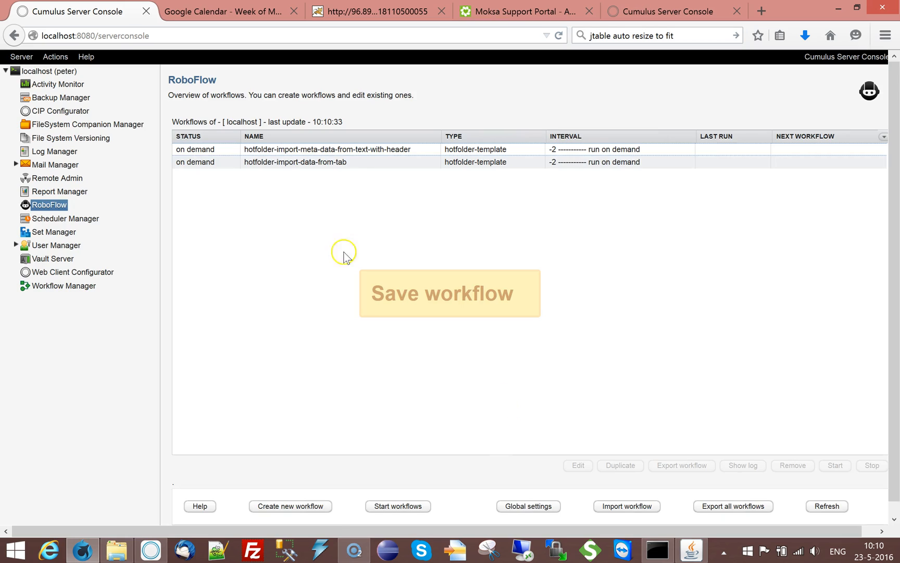
# Step: Reopen the hotfolder-import-data-from-tab workflow, check its Catalog parameter, and go to the prev-catalog store-text action at the script's start
pyautogui.click(359, 162)
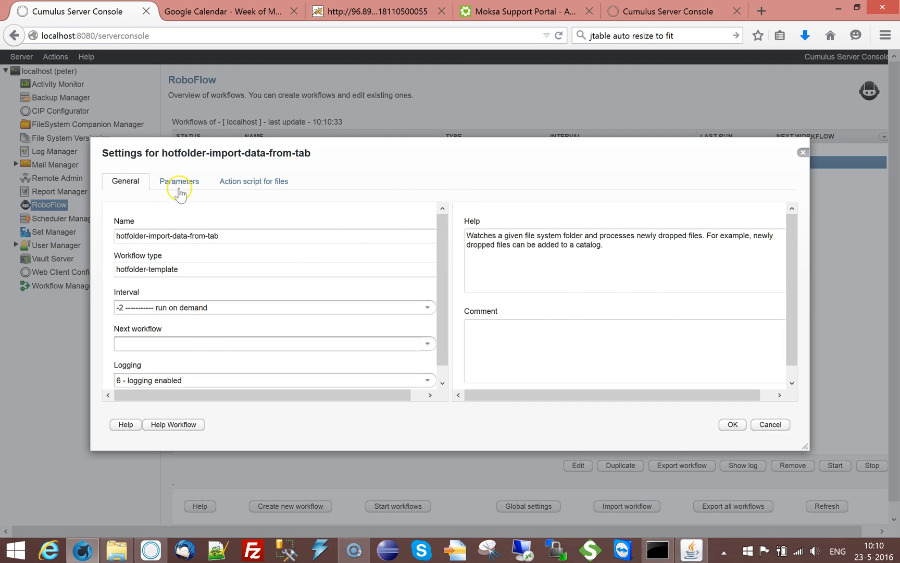
pyautogui.click(177, 183)
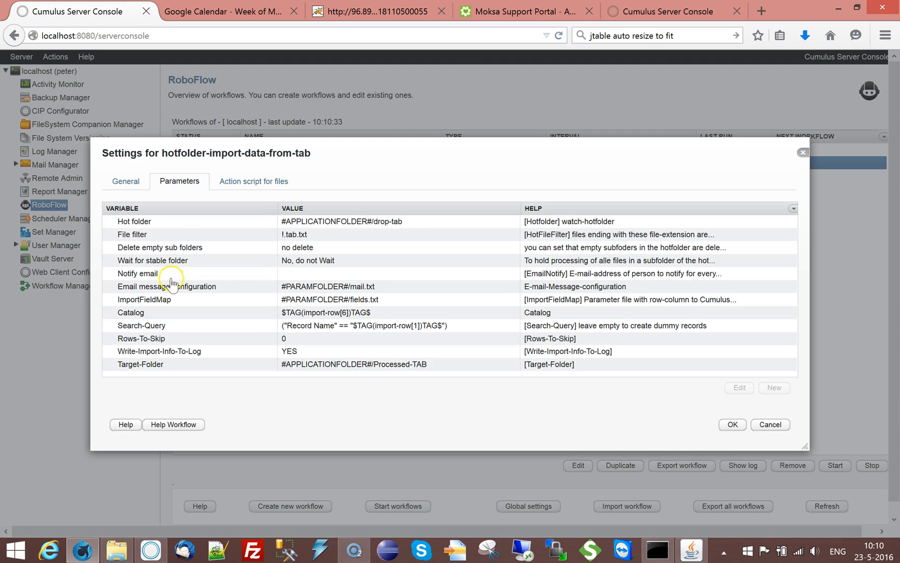
pyautogui.click(125, 313)
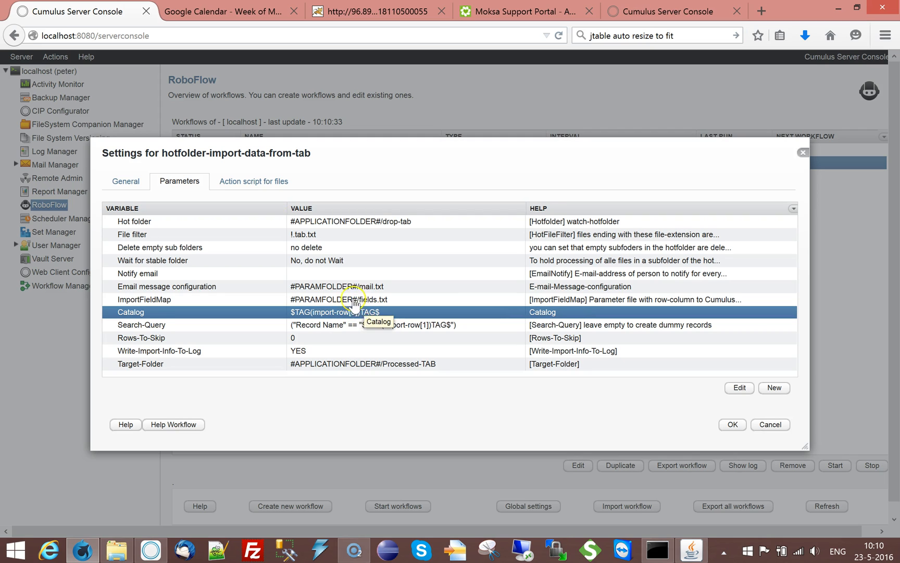
pyautogui.click(249, 181)
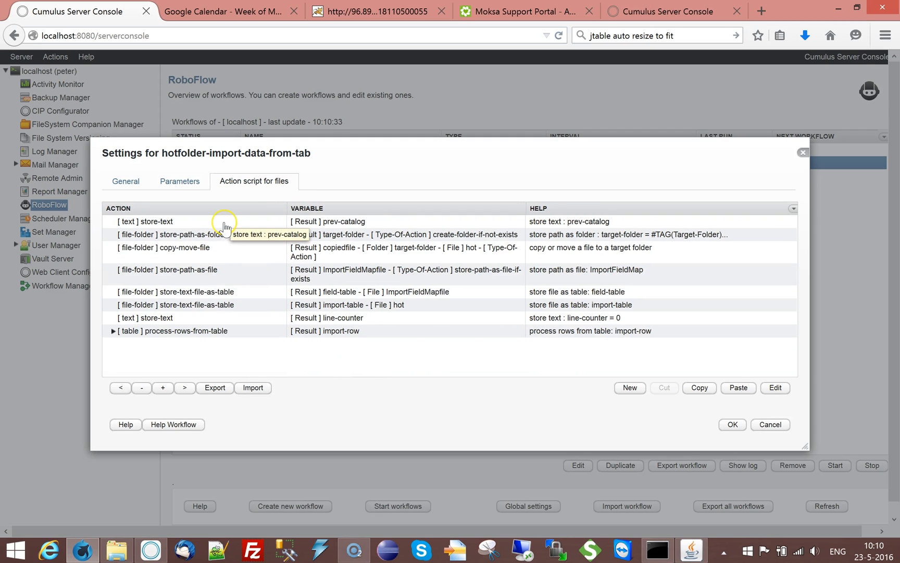
pyautogui.click(216, 223)
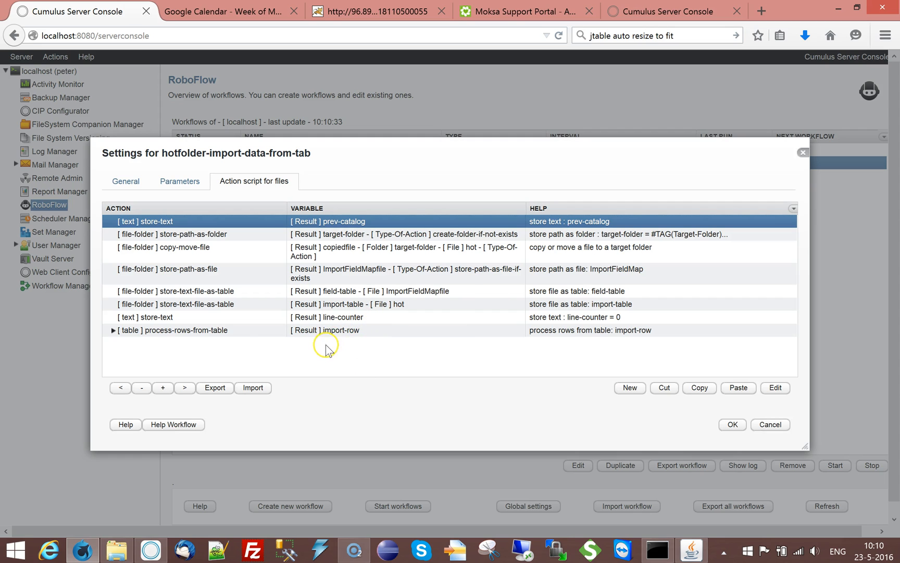
# Step: Move the last !test-if-previous-catalog-is-NOT-empty condition out of process-rows-from-table, placing it directly after that loop at the script's top level
pyautogui.click(113, 330)
pyautogui.moveTo(797, 255); pyautogui.dragTo(799, 331)
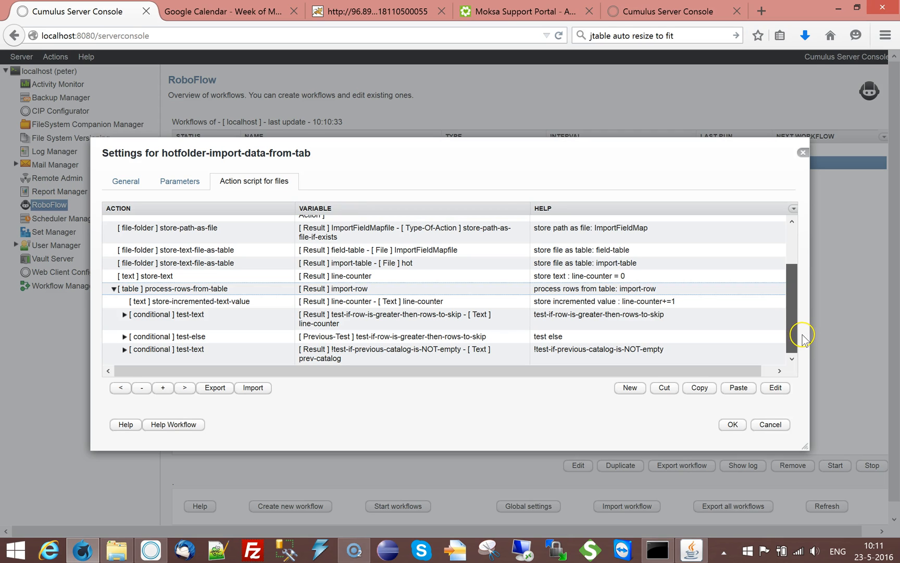
pyautogui.moveTo(802, 339); pyautogui.dragTo(803, 339)
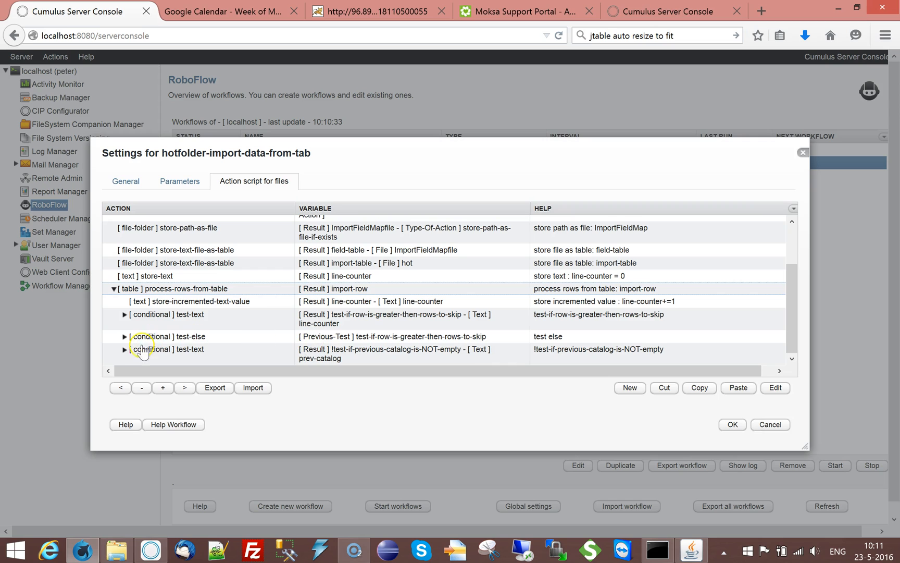
pyautogui.click(123, 350)
pyautogui.doubleClick(159, 356)
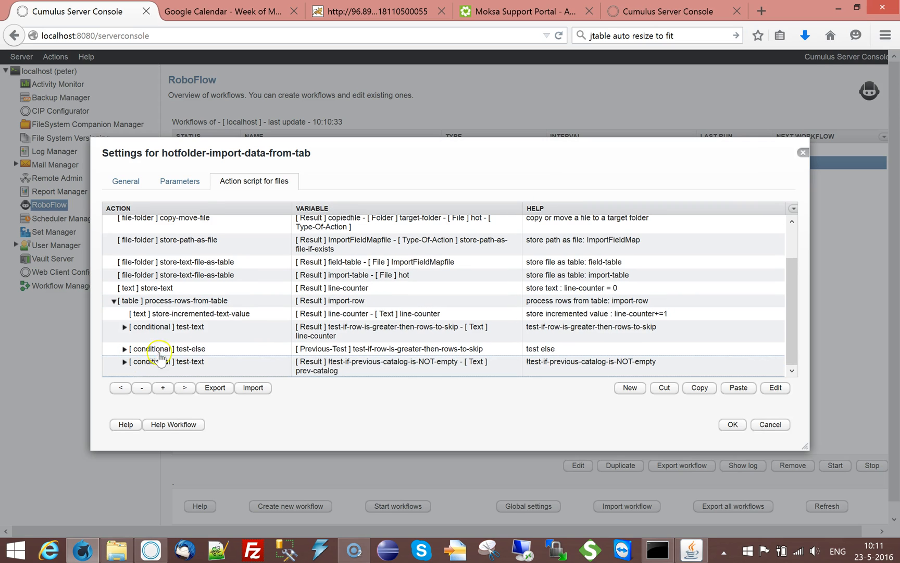
pyautogui.click(168, 363)
pyautogui.click(663, 388)
pyautogui.click(113, 330)
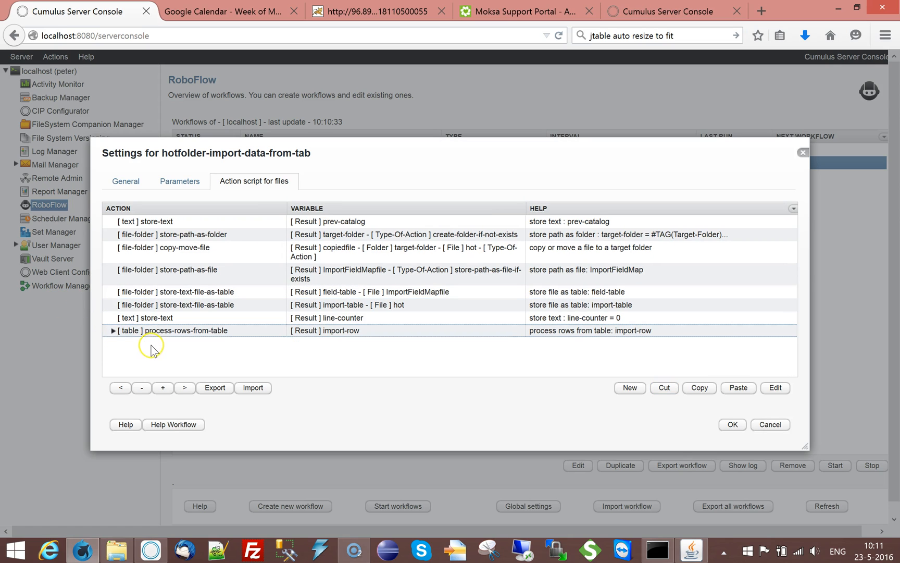
pyautogui.click(159, 333)
pyautogui.click(738, 388)
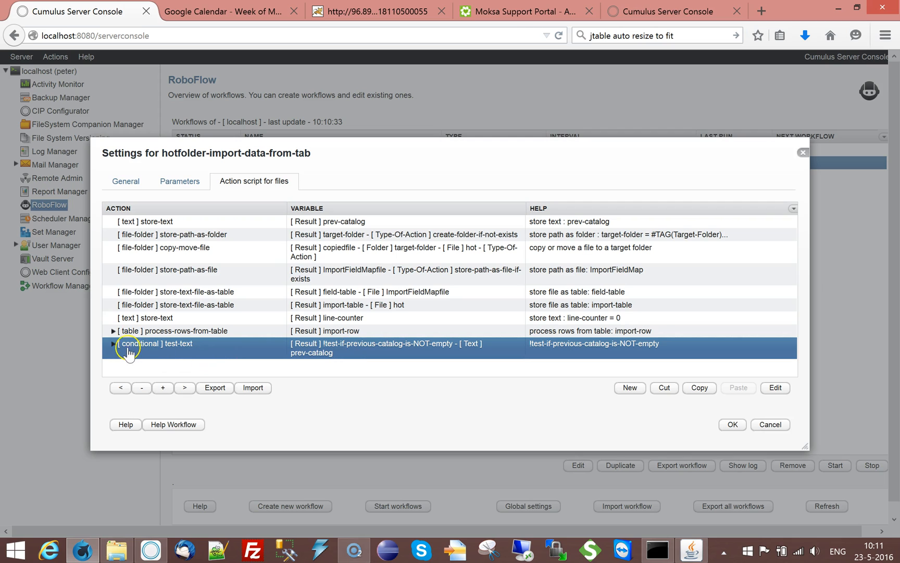
# Step: Review the moved !test-if-previous-catalog-is-NOT-empty condition and its nested close-catalog action, and collapse the condition
pyautogui.click(113, 348)
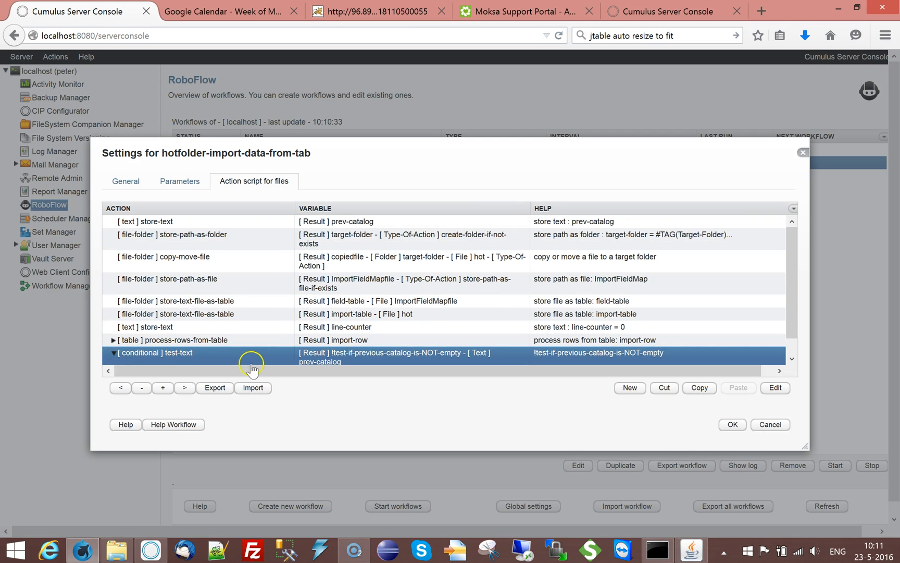
pyautogui.click(329, 223)
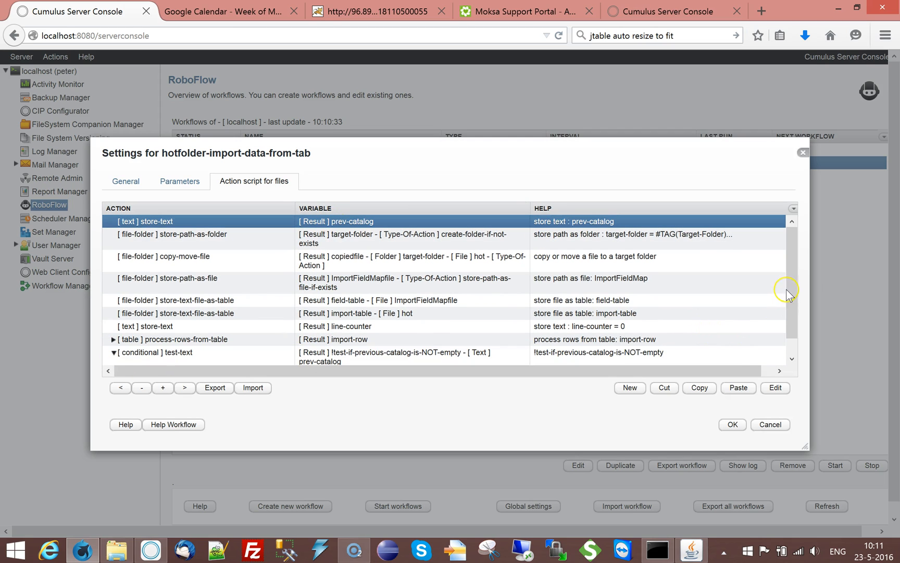
pyautogui.moveTo(791, 293); pyautogui.dragTo(792, 307)
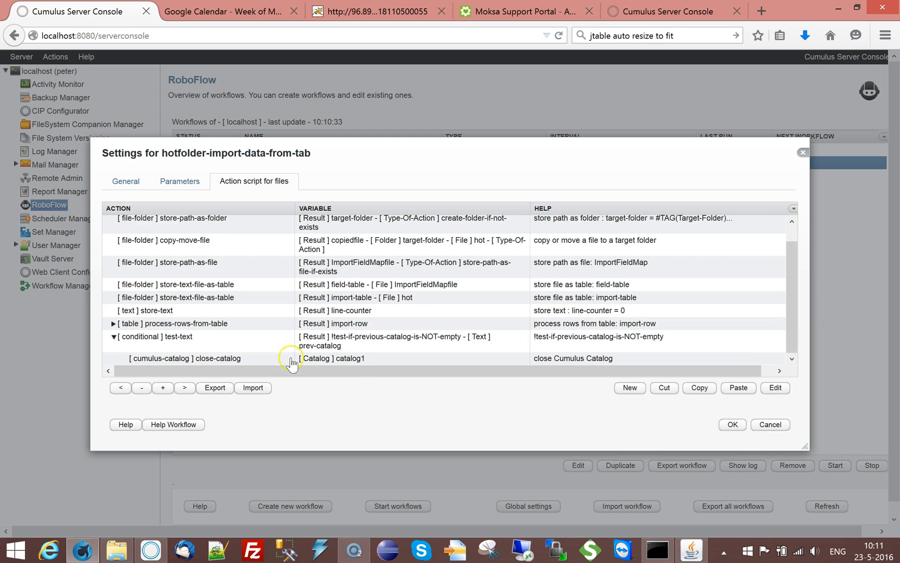
pyautogui.click(332, 341)
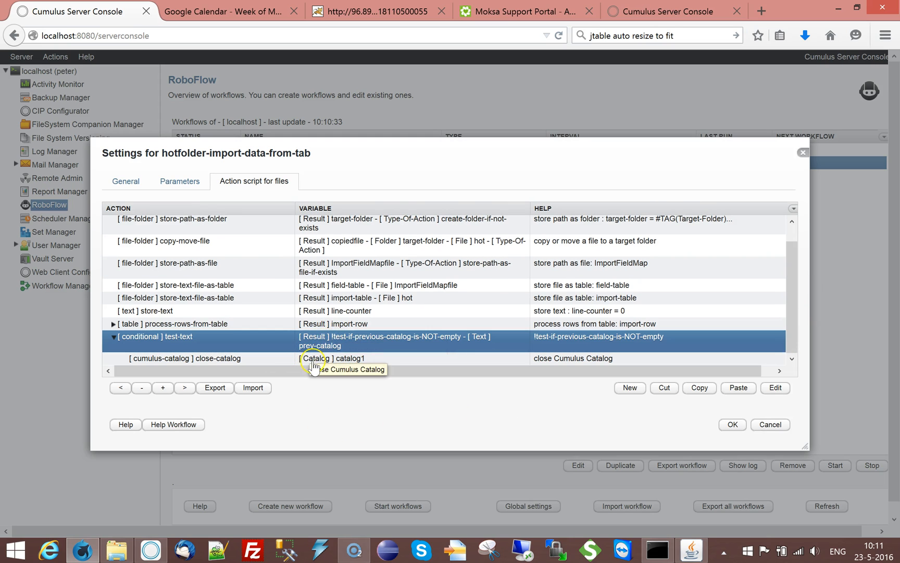
pyautogui.click(318, 360)
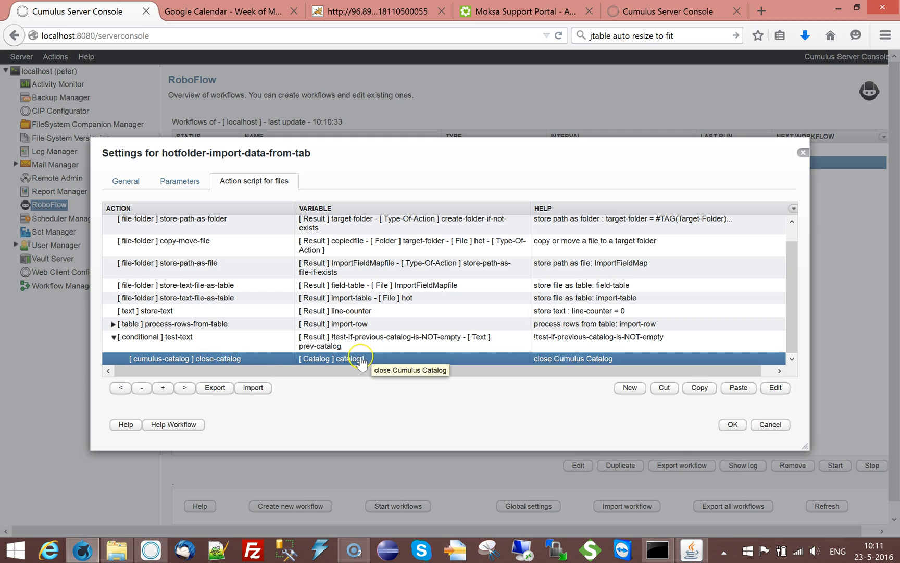
pyautogui.click(112, 338)
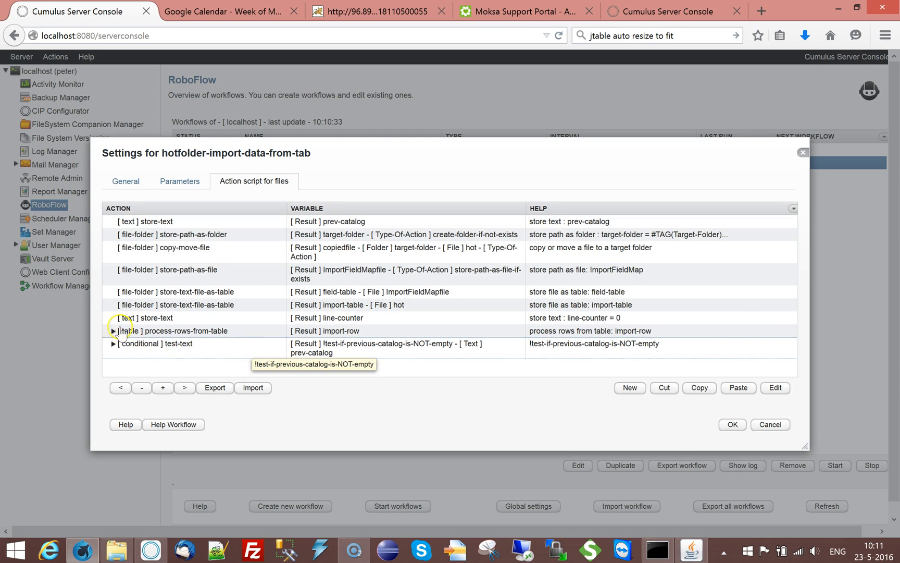
# Step: Inspect the mycatalog store-text action inside the row-processing loop and compare its CumulusCatalog tag with the workflow's Catalog parameter
pyautogui.doubleClick(203, 333)
pyautogui.scroll(-2, 787, 254)
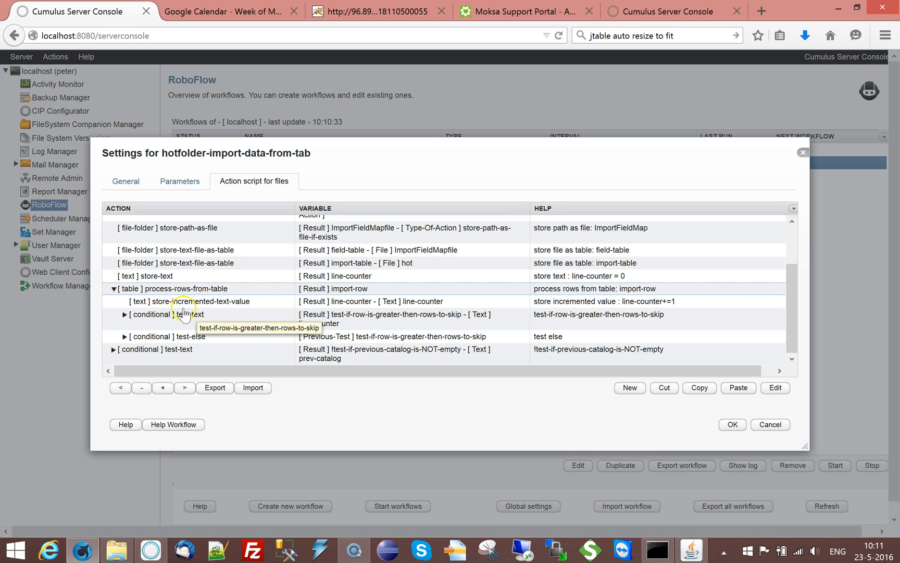
pyautogui.click(155, 303)
pyautogui.click(125, 315)
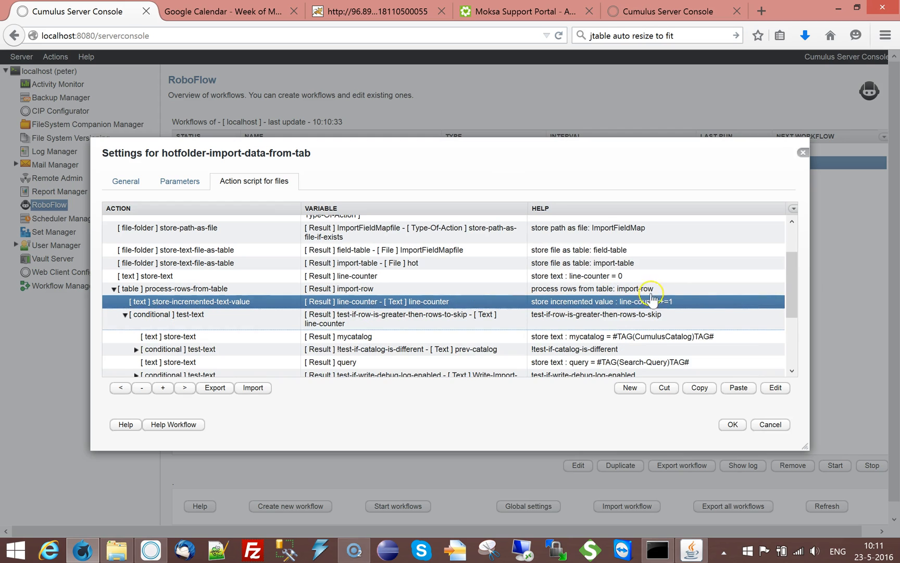
pyautogui.moveTo(791, 284); pyautogui.dragTo(799, 311)
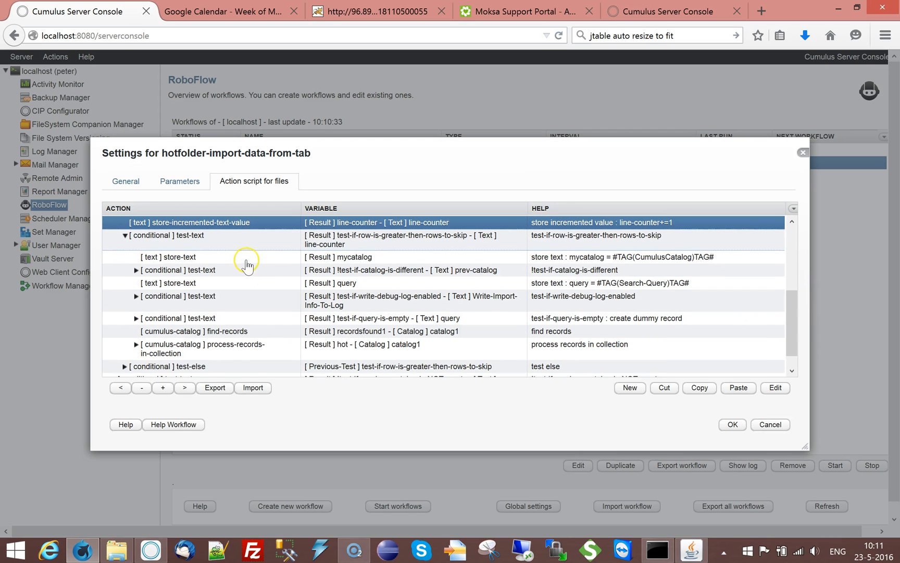
pyautogui.doubleClick(247, 264)
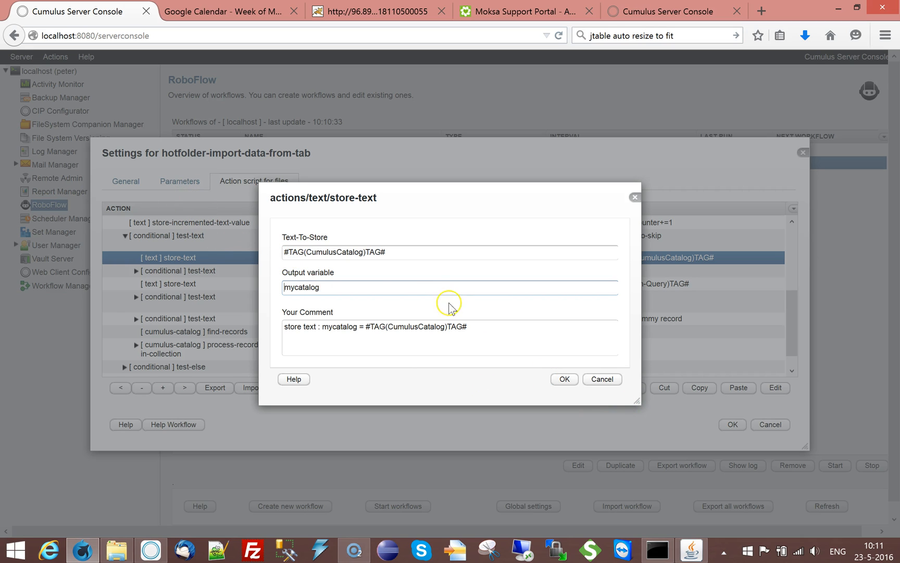
pyautogui.doubleClick(340, 251)
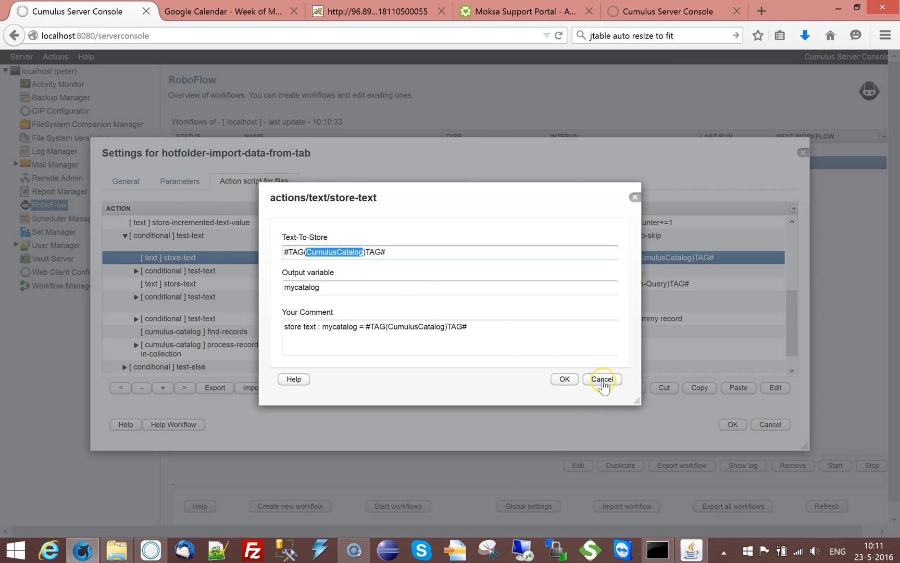
pyautogui.click(602, 379)
pyautogui.click(181, 181)
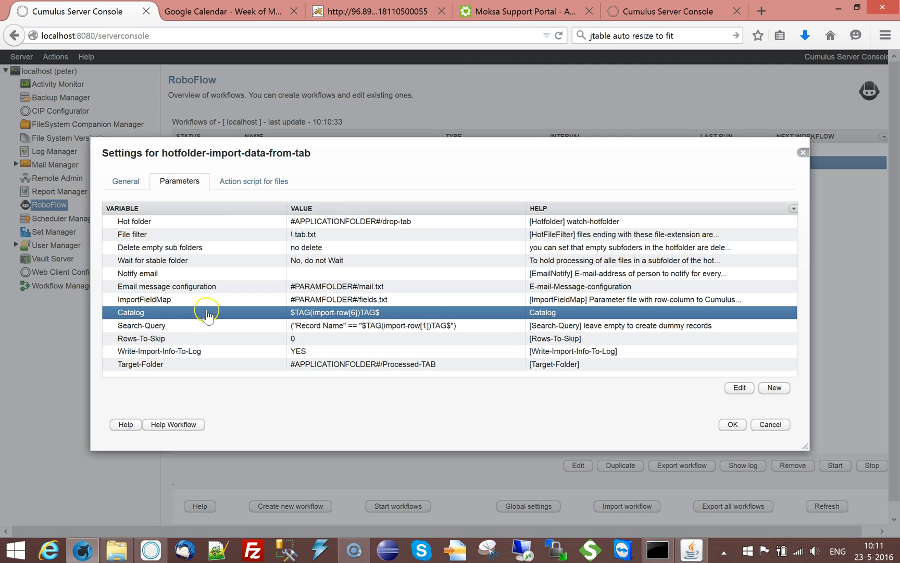
# Step: Check the !test-if-catalog-is-different condition in the action script and save the workflow
pyautogui.click(252, 183)
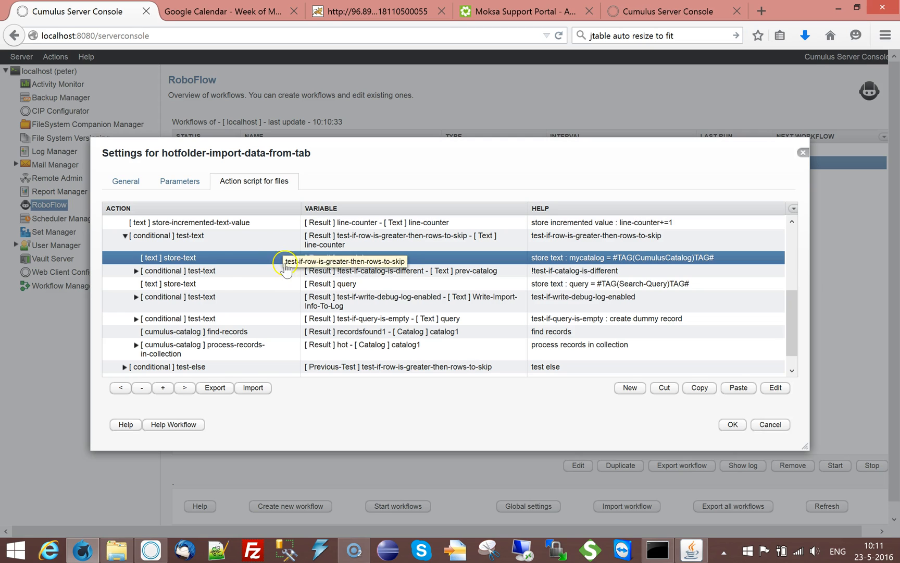
pyautogui.click(135, 272)
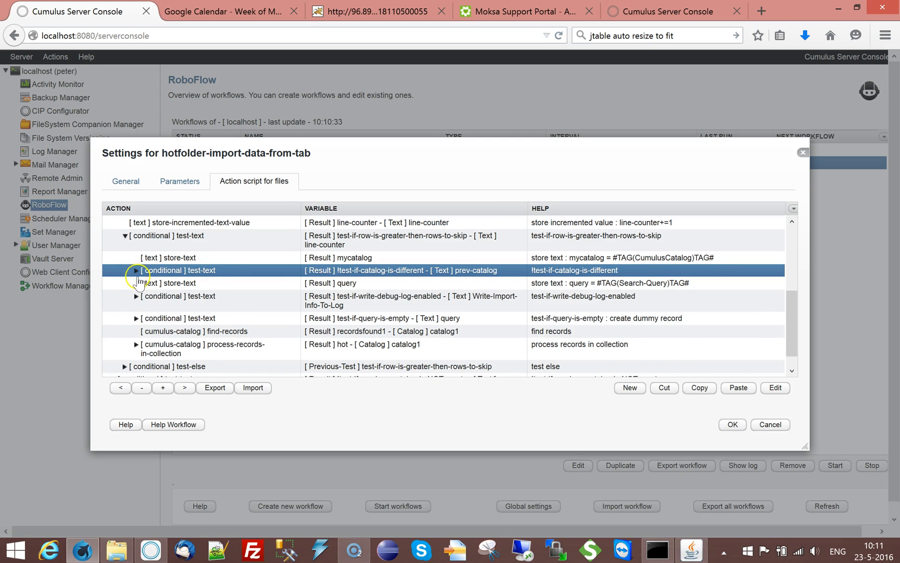
pyautogui.click(136, 271)
pyautogui.click(136, 270)
pyautogui.click(733, 424)
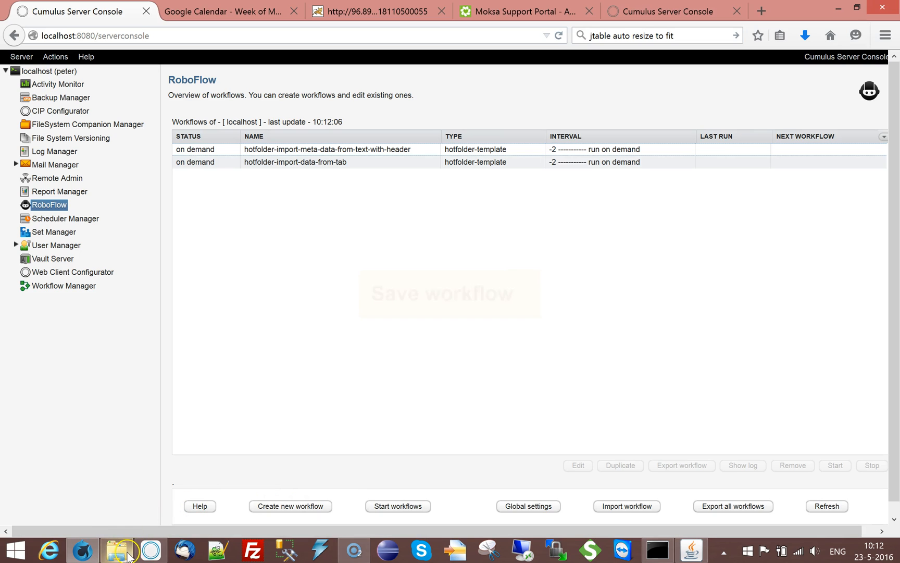
# Step: Switch to File Explorer, go to the Torino-Import-Meta-data folder and rename test-file.txt to test-file-with-catalog.txt
pyautogui.click(82, 553)
pyautogui.click(161, 555)
pyautogui.moveTo(163, 556)
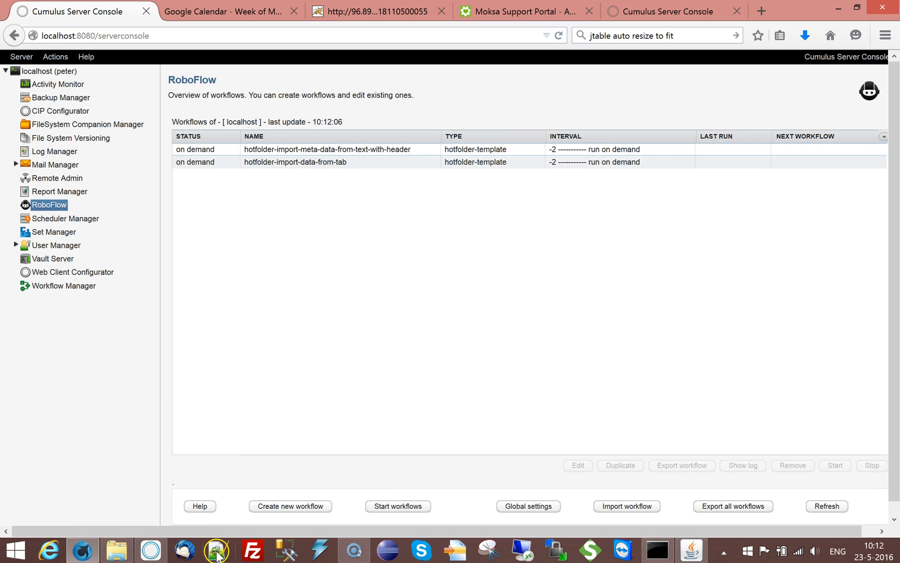
pyautogui.click(116, 549)
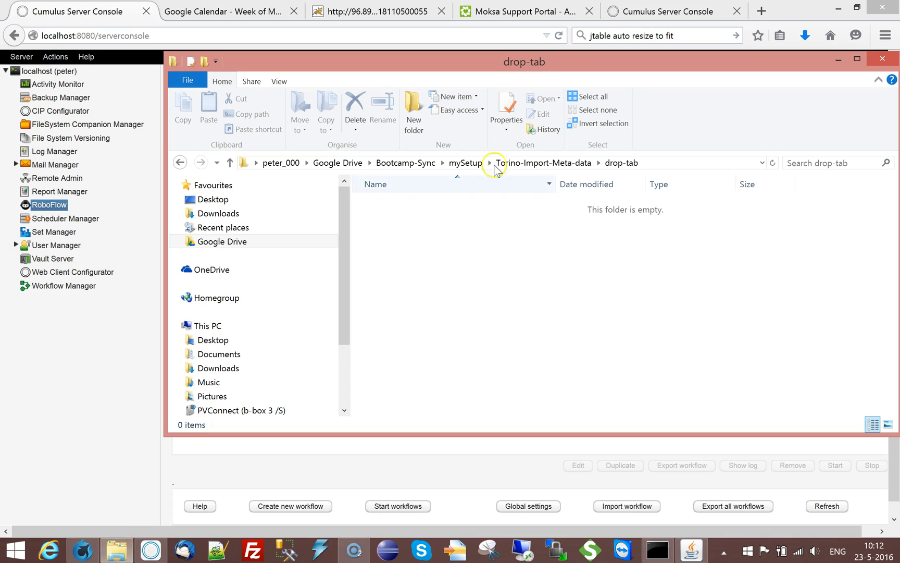
pyautogui.click(573, 163)
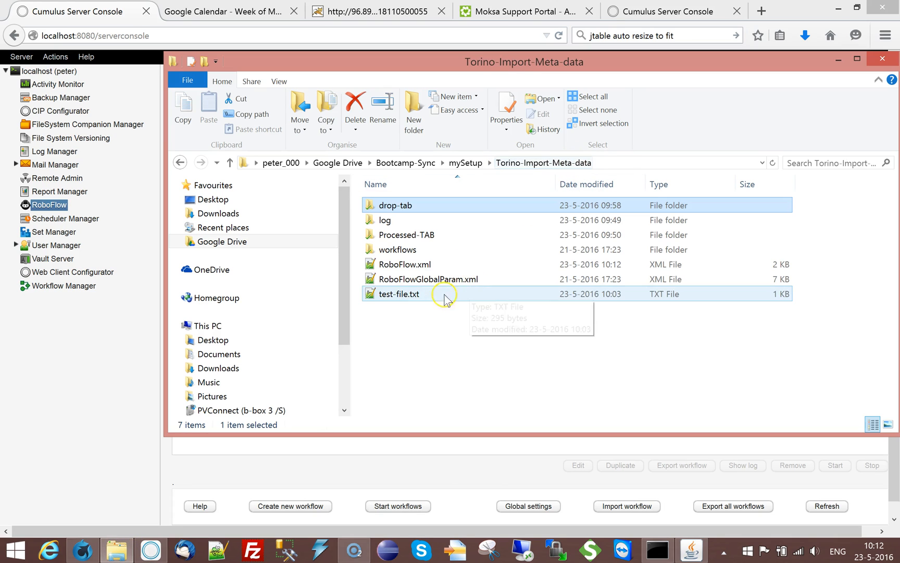
pyautogui.click(370, 296)
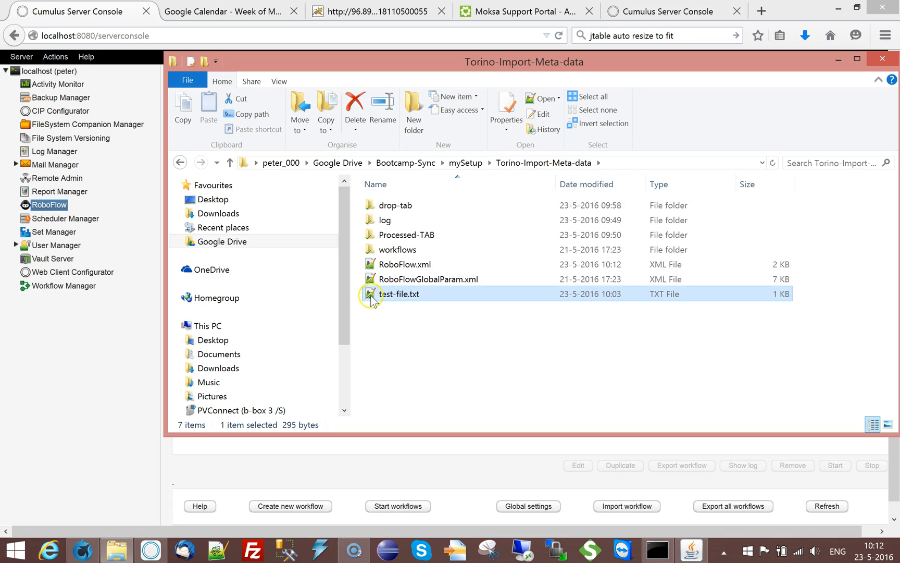
pyautogui.click(410, 296)
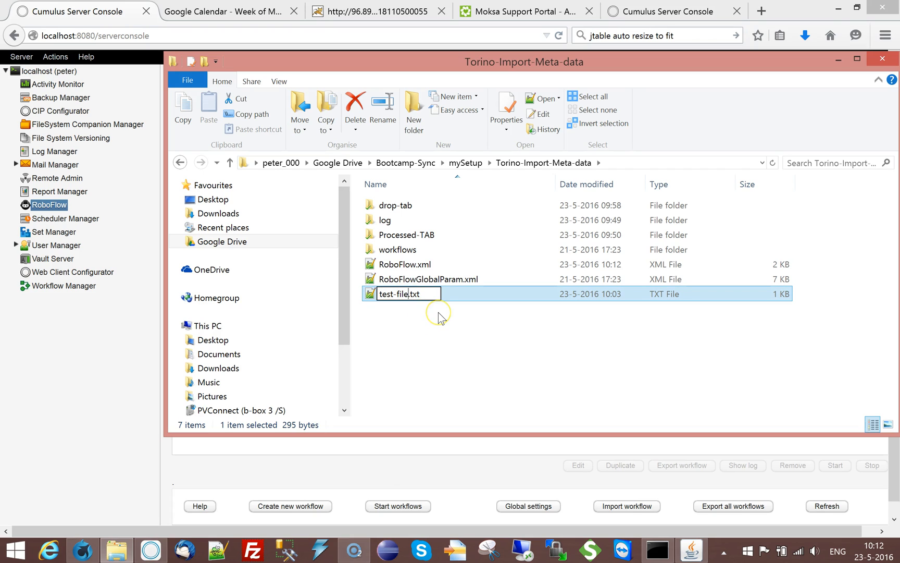
pyautogui.write('-with-catalog')
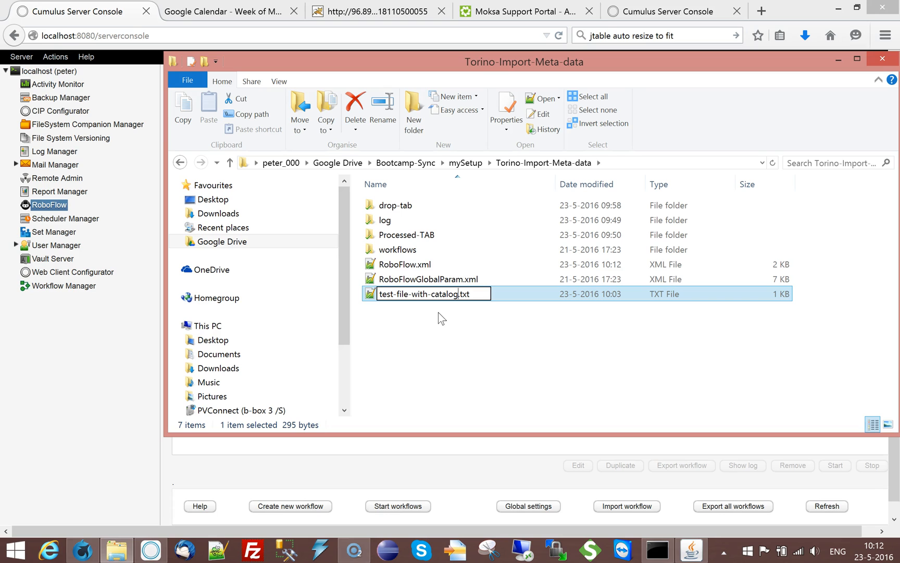
pyautogui.press('Return')
pyautogui.click(368, 299)
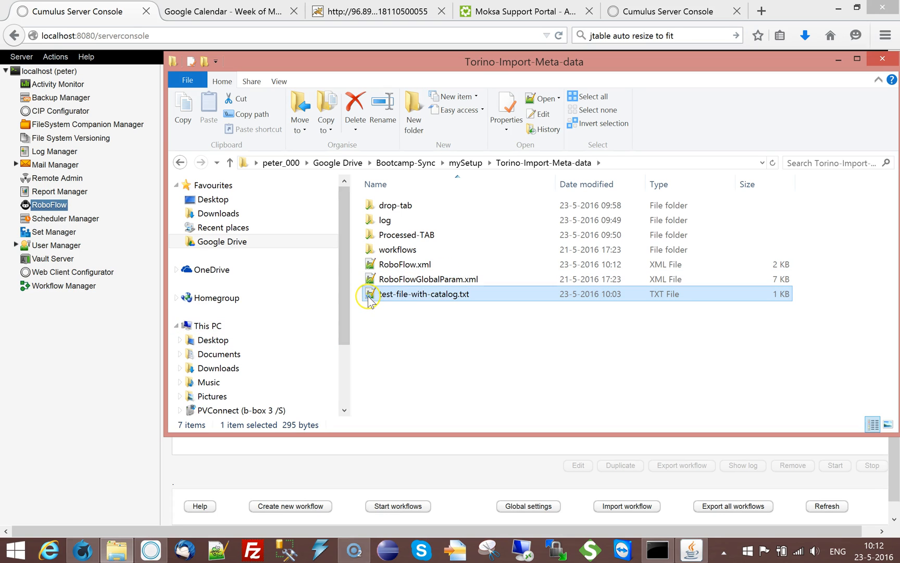
# Step: Paste test-file-with-catalog.txt into the drop-tab folder, then switch to the Cumulus Server Console and start the hotfolder-import-data-from-tab workflow
pyautogui.doubleClick(368, 205)
pyautogui.hotkey('ctrl', 'v')
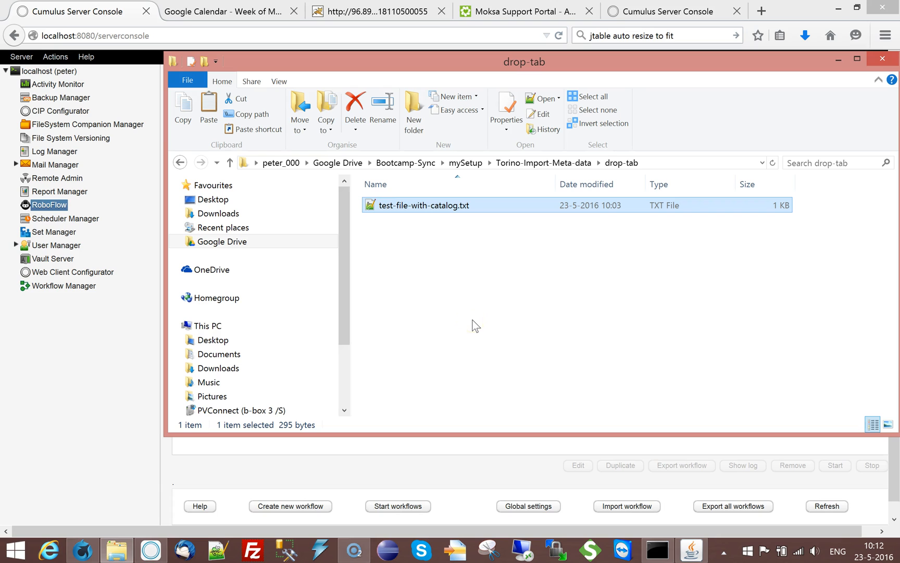
pyautogui.click(81, 548)
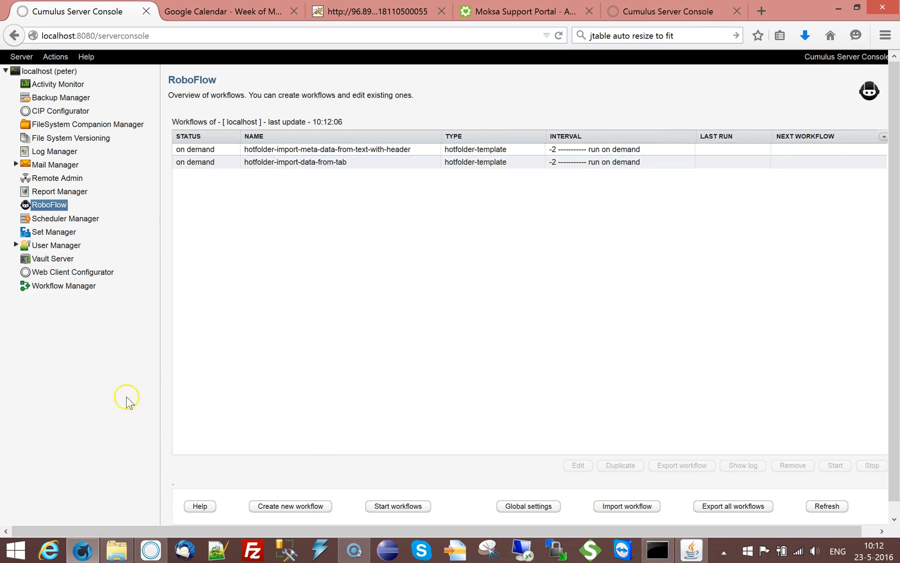
pyautogui.click(250, 166)
pyautogui.click(835, 465)
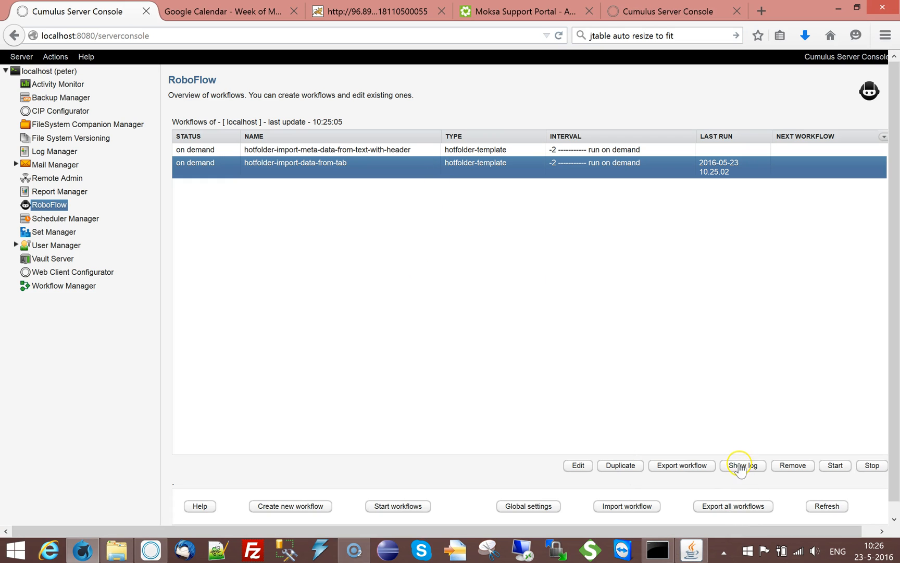
# Step: Review the newest entries in the hotfolder-import-data-from-tab log, checking the processed file name and row records, and close the log
pyautogui.click(740, 465)
pyautogui.moveTo(780, 229); pyautogui.dragTo(787, 477)
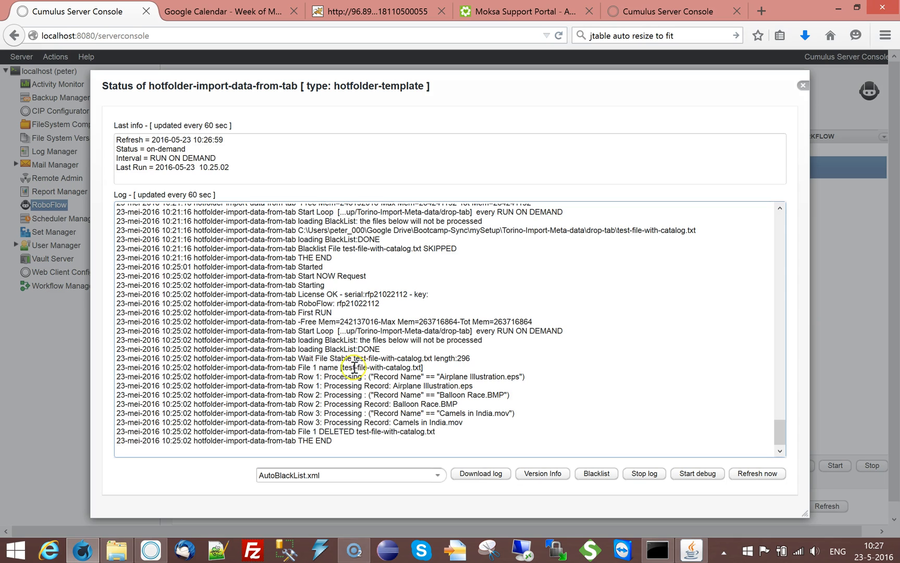
pyautogui.moveTo(346, 369); pyautogui.dragTo(426, 368)
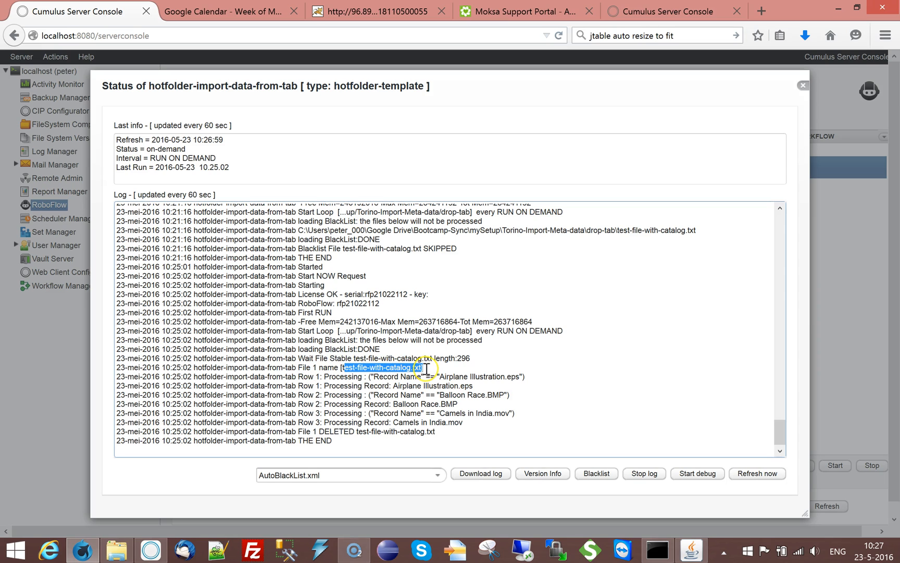
pyautogui.click(429, 370)
pyautogui.moveTo(302, 378); pyautogui.dragTo(422, 425)
pyautogui.click(460, 425)
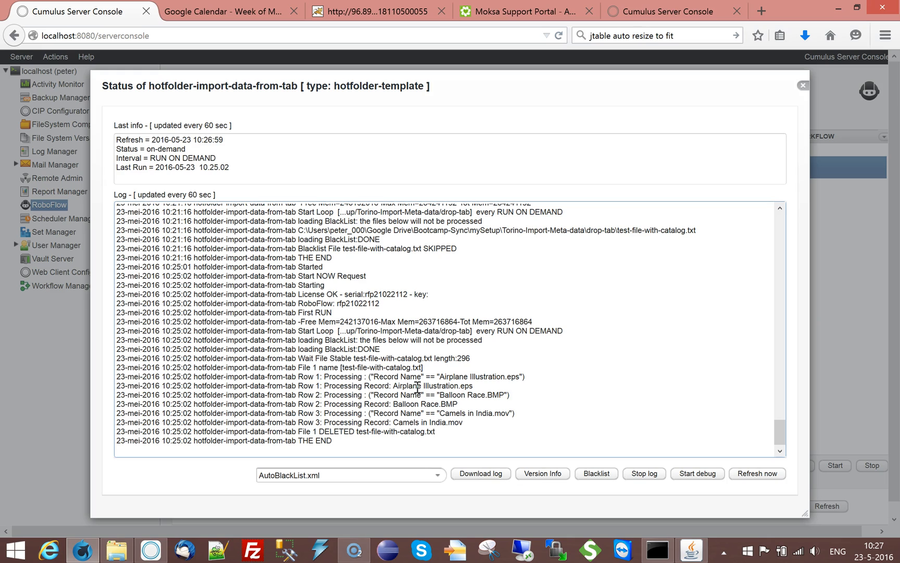
pyautogui.click(315, 361)
pyautogui.click(802, 85)
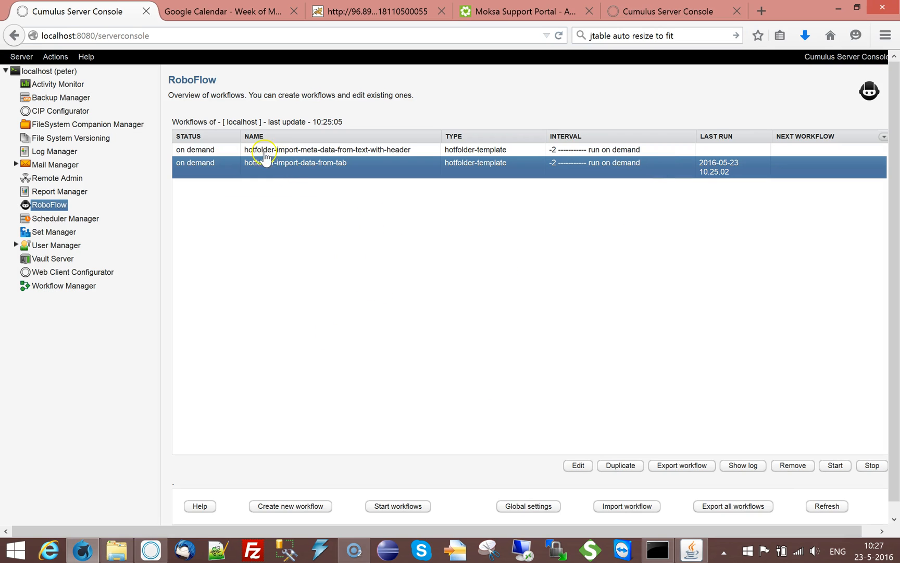
# Step: Open the parameters of the hotfolder-import-data-from-tab workflow and inspect the Catalog parameter
pyautogui.doubleClick(292, 171)
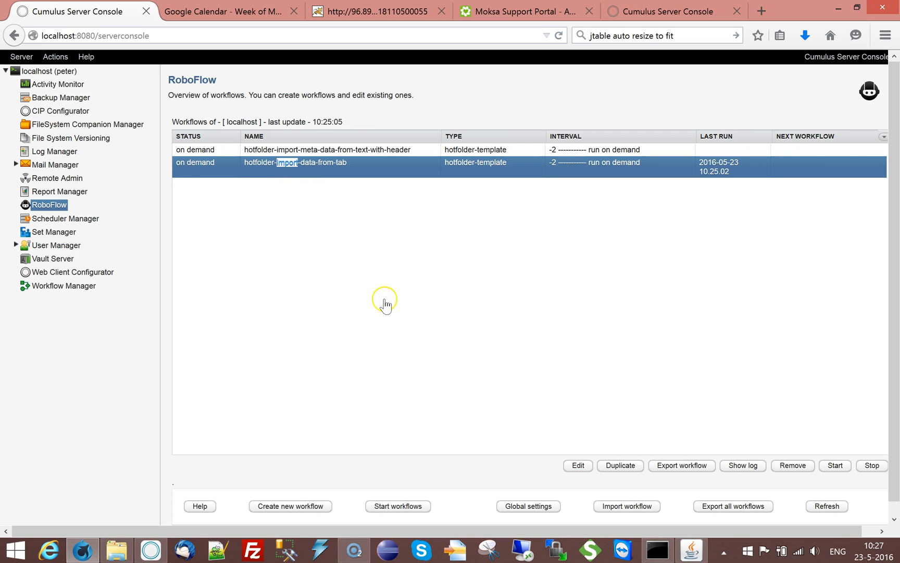
pyautogui.click(190, 183)
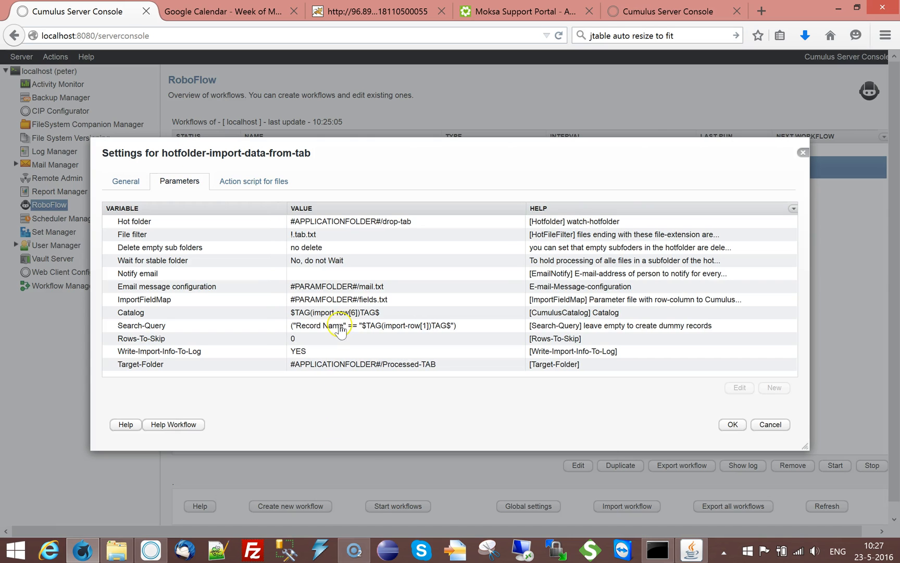
pyautogui.click(352, 311)
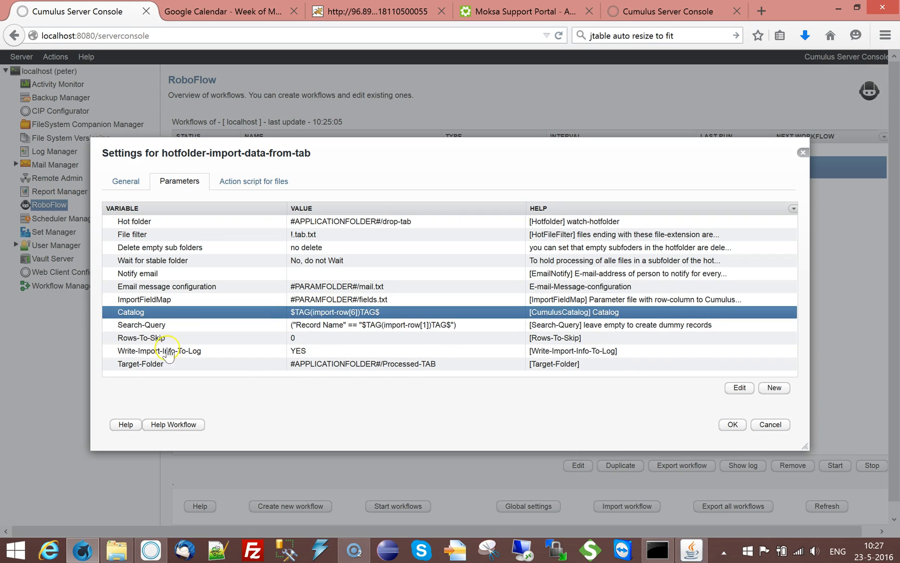